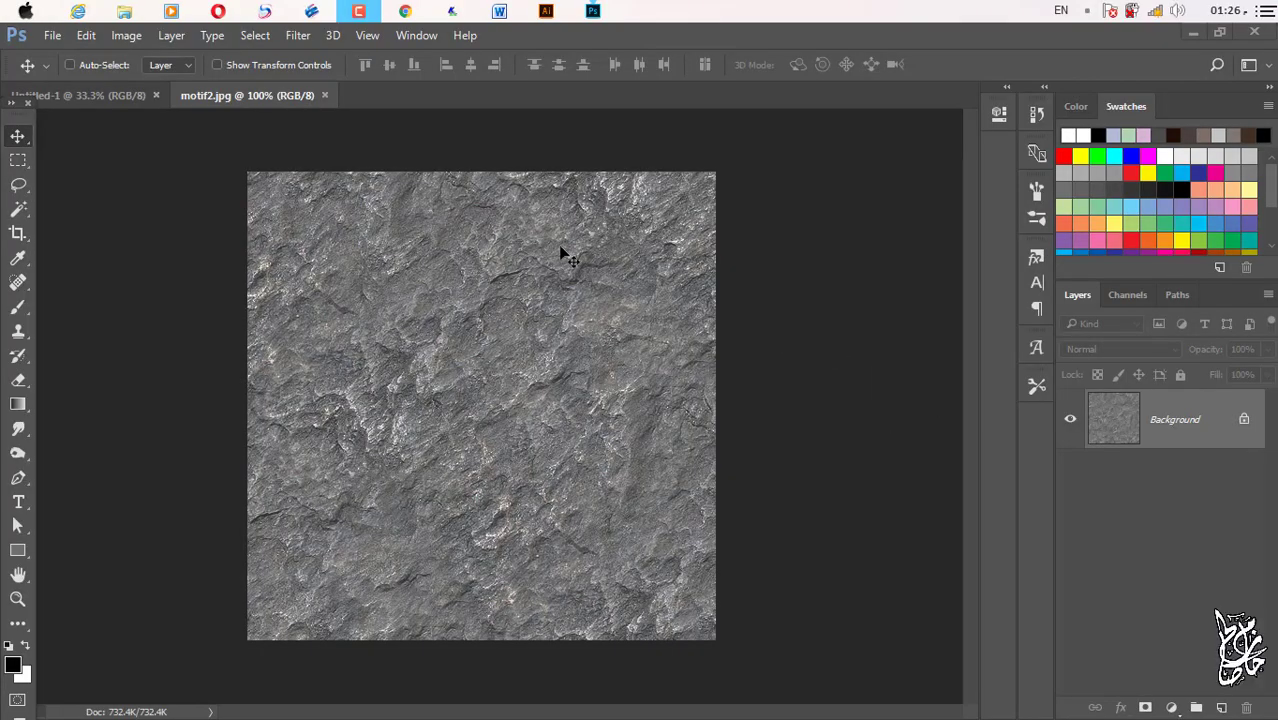
Start Define Pattern on the rock texture, dismiss the naming dialog, and close motif2.jpg.
left_click(88, 36)
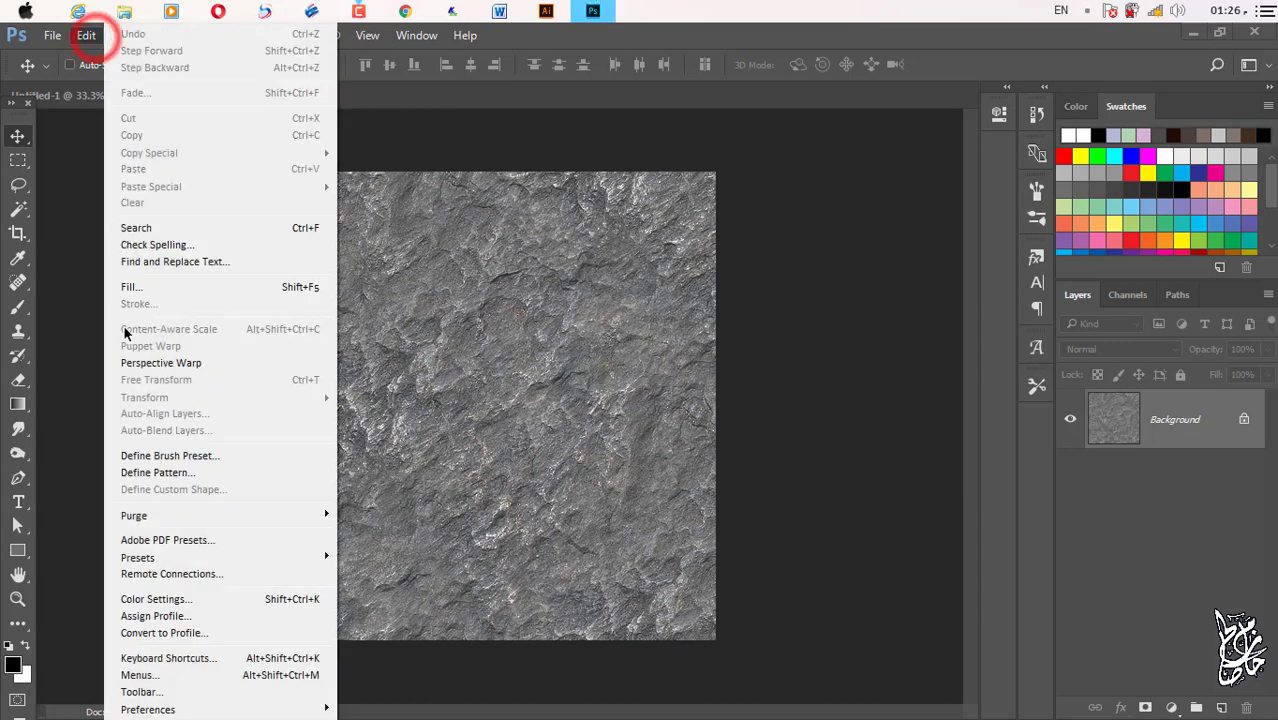
left_click(172, 476)
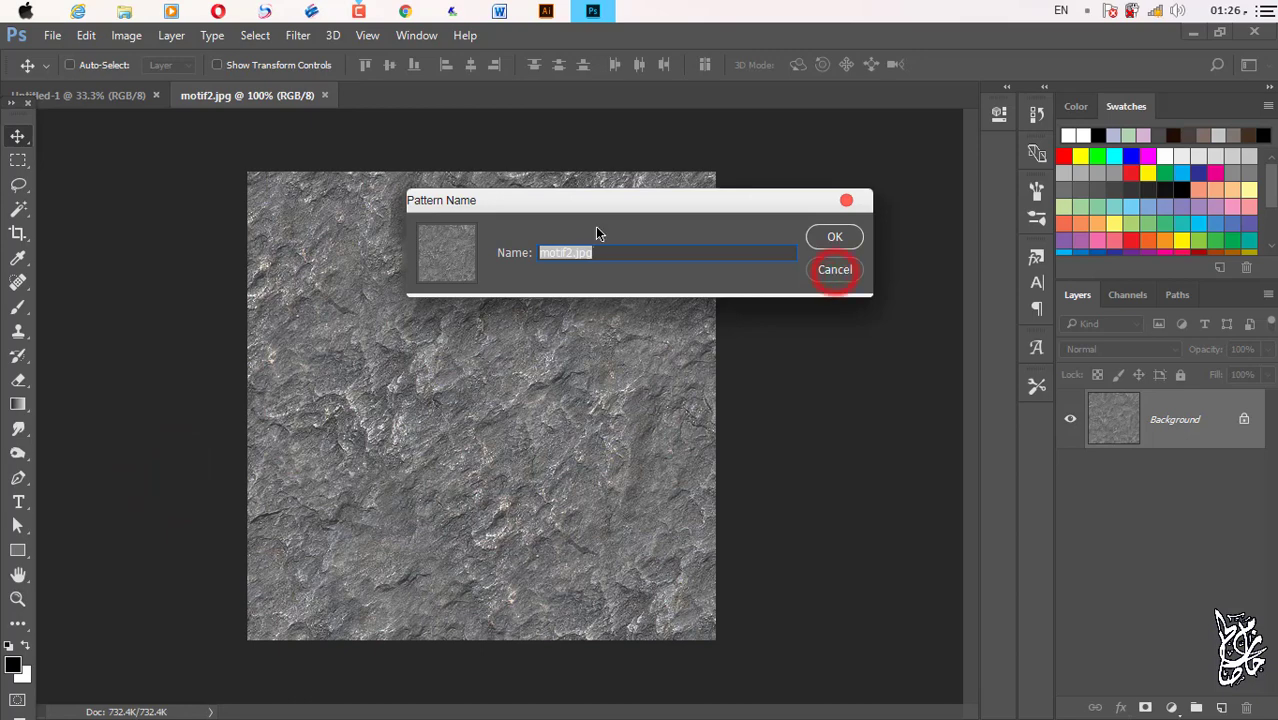
left_click(824, 271)
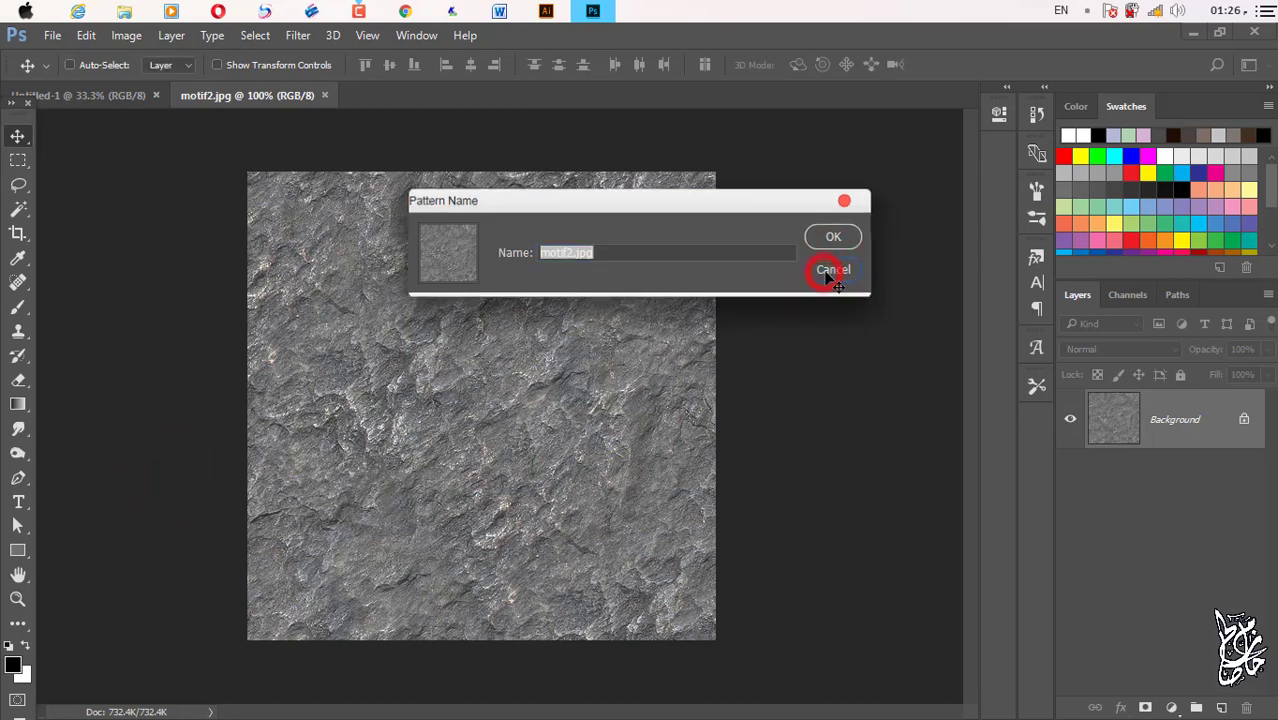
left_click(324, 95)
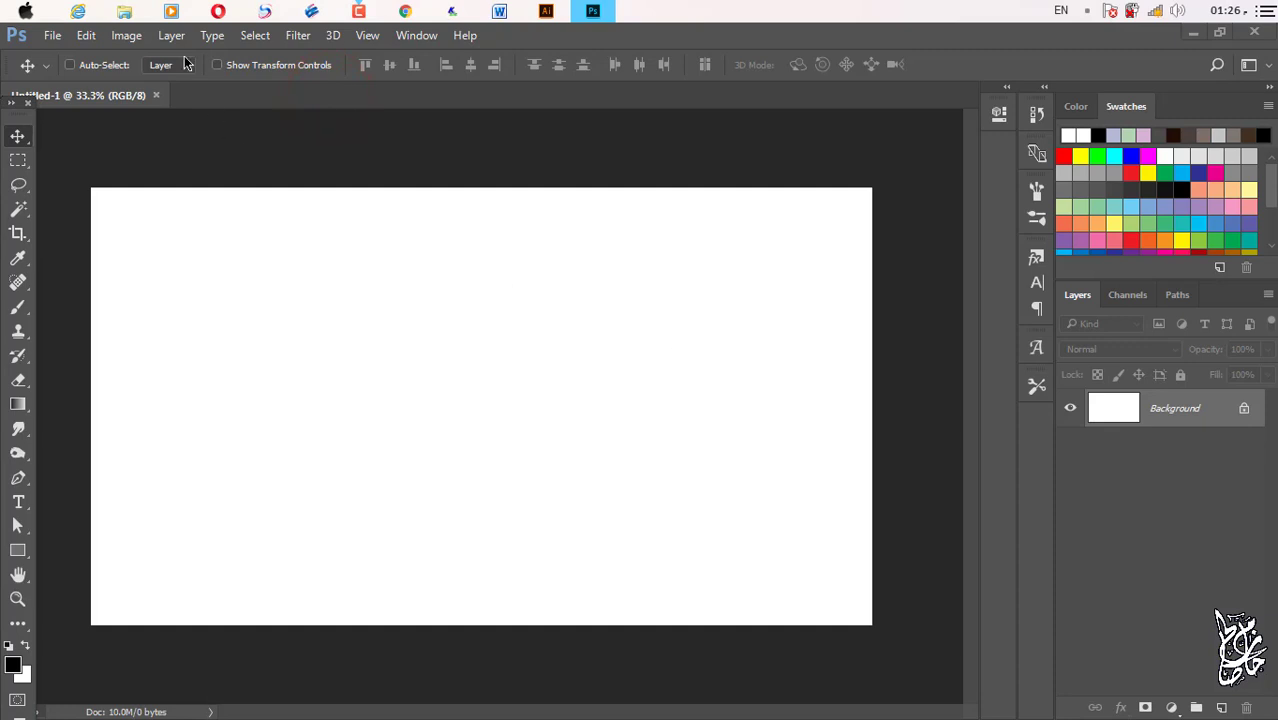
Set the Image Size resolution unit to Pixels/Inch (182.88 ppi) and apply it.
left_click(126, 35)
left_click(161, 167)
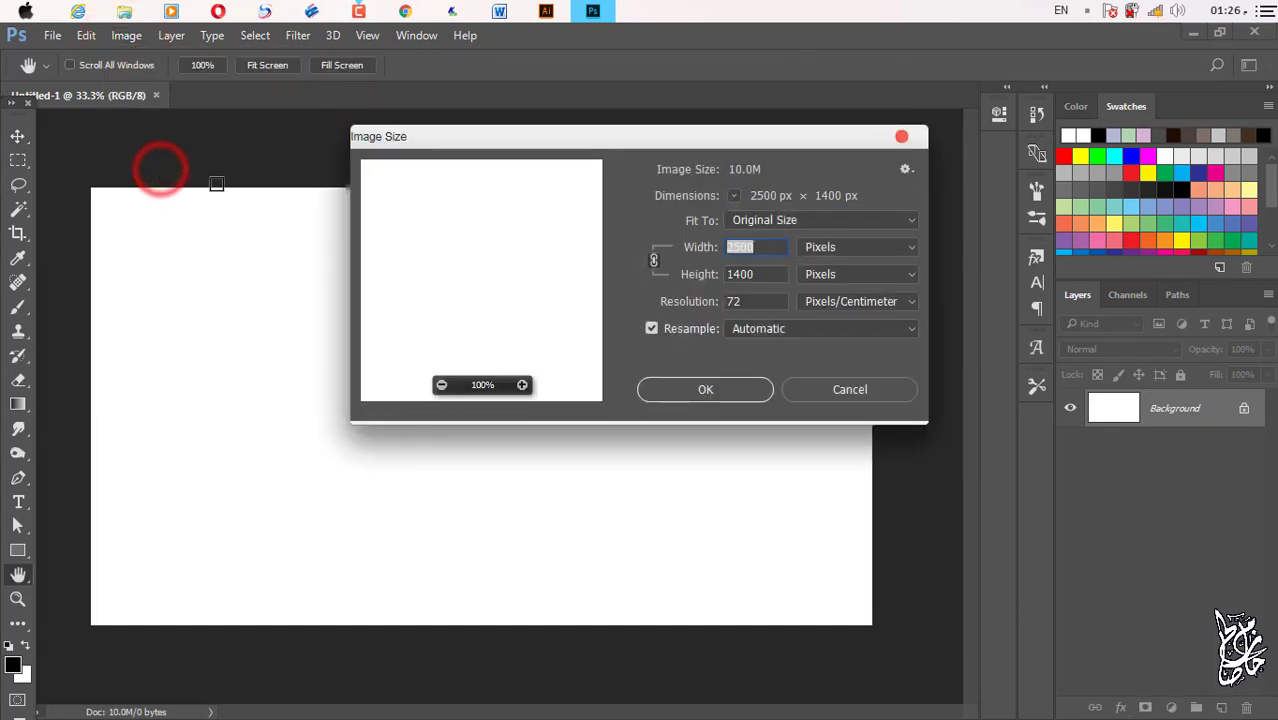
left_click(768, 248)
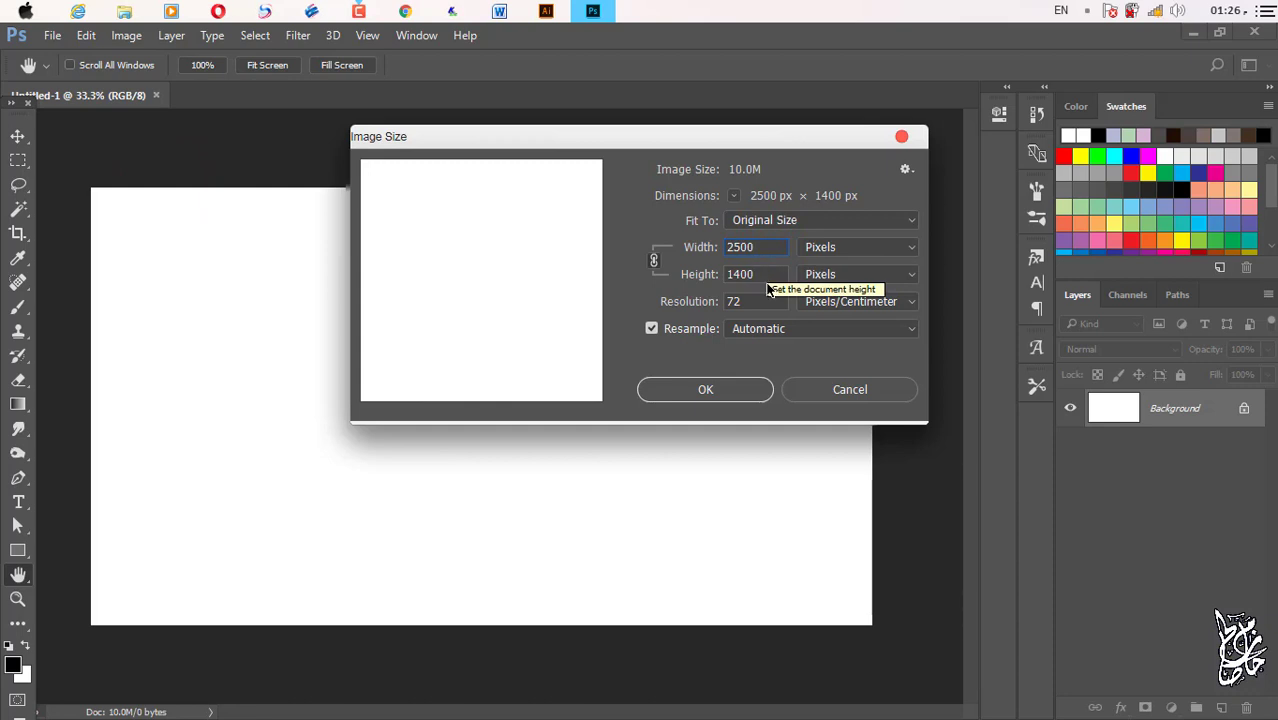
left_click(875, 303)
left_click(837, 317)
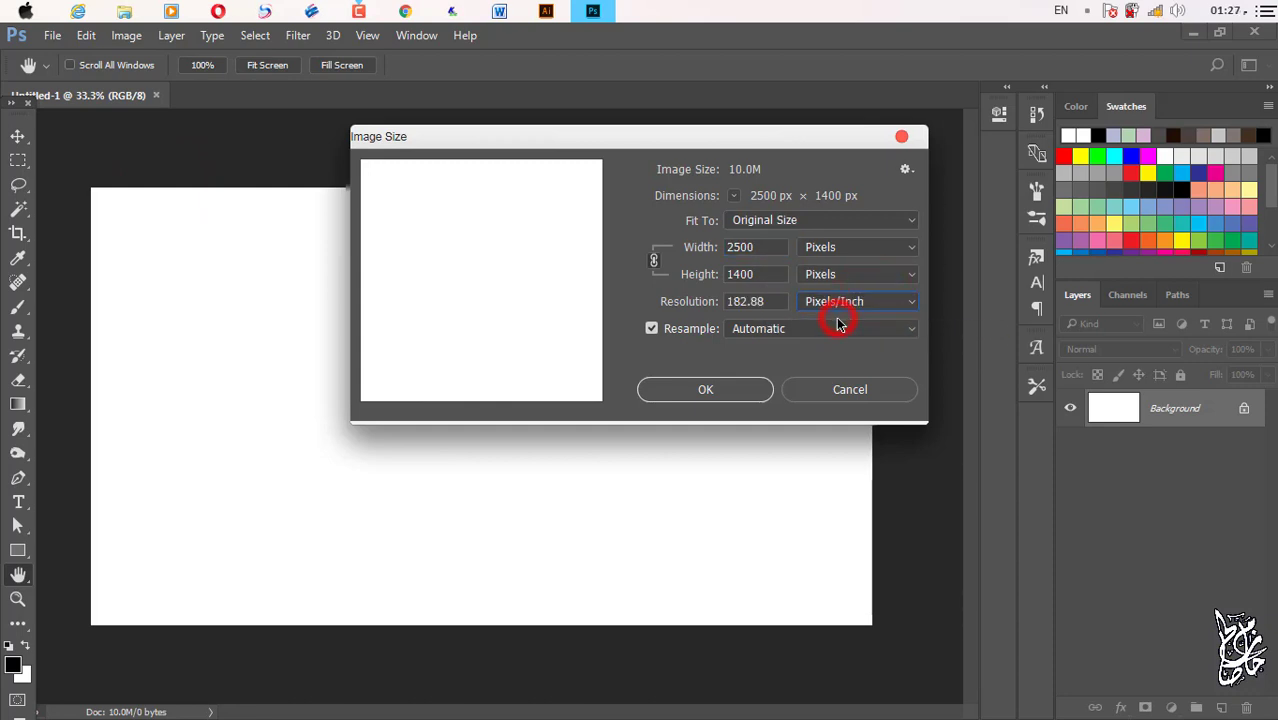
left_click(705, 389)
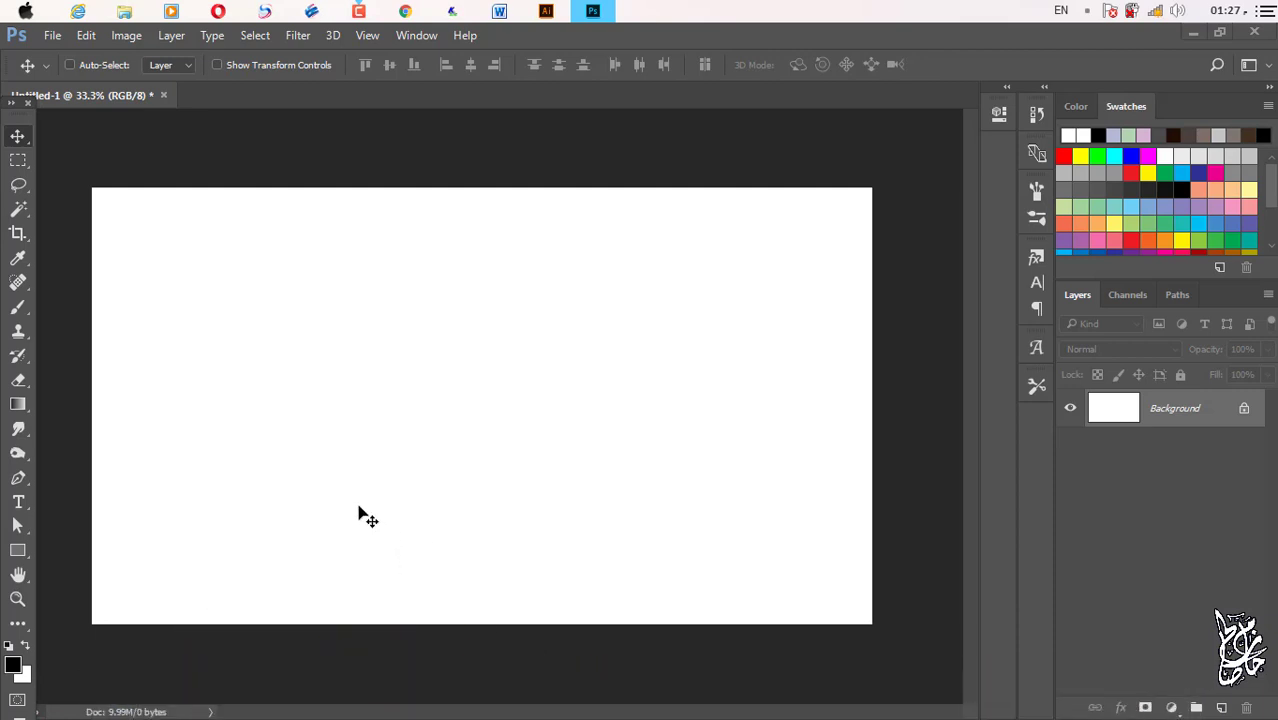
Fill the canvas with black and add Gaussian monochromatic noise.
key("alt+BackSpace")
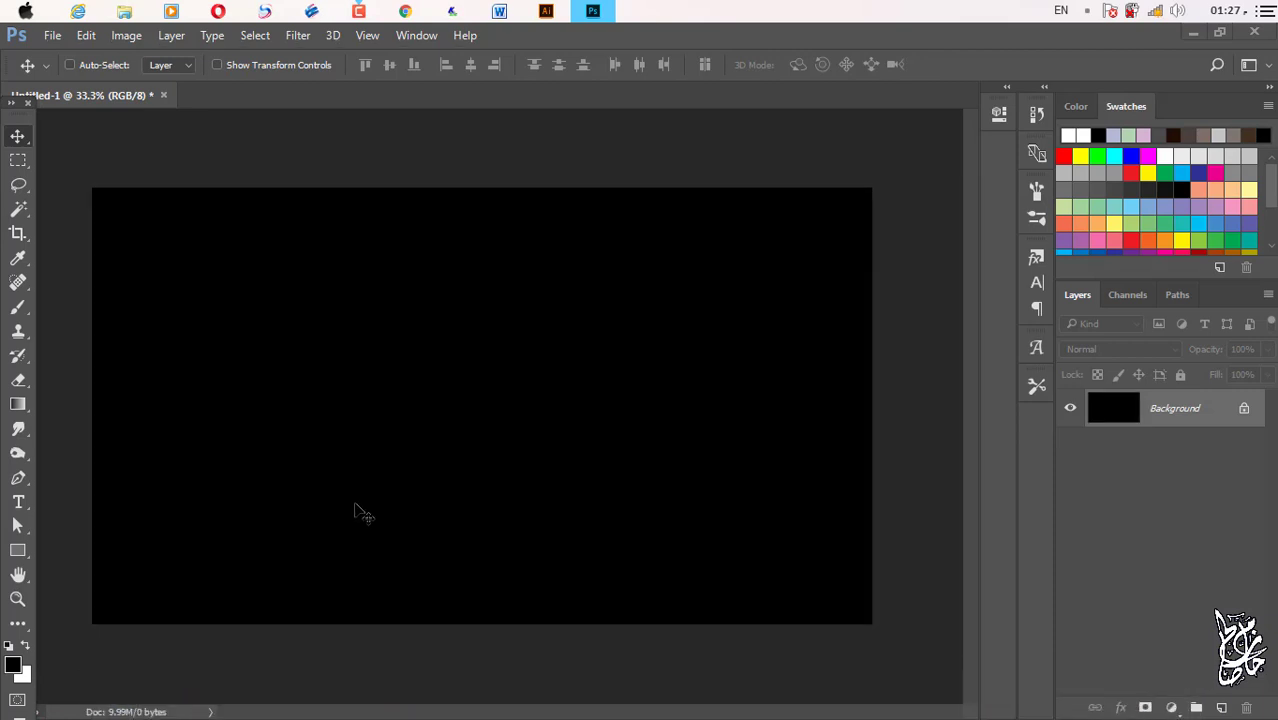
left_click(298, 36)
mouse_move(308, 284)
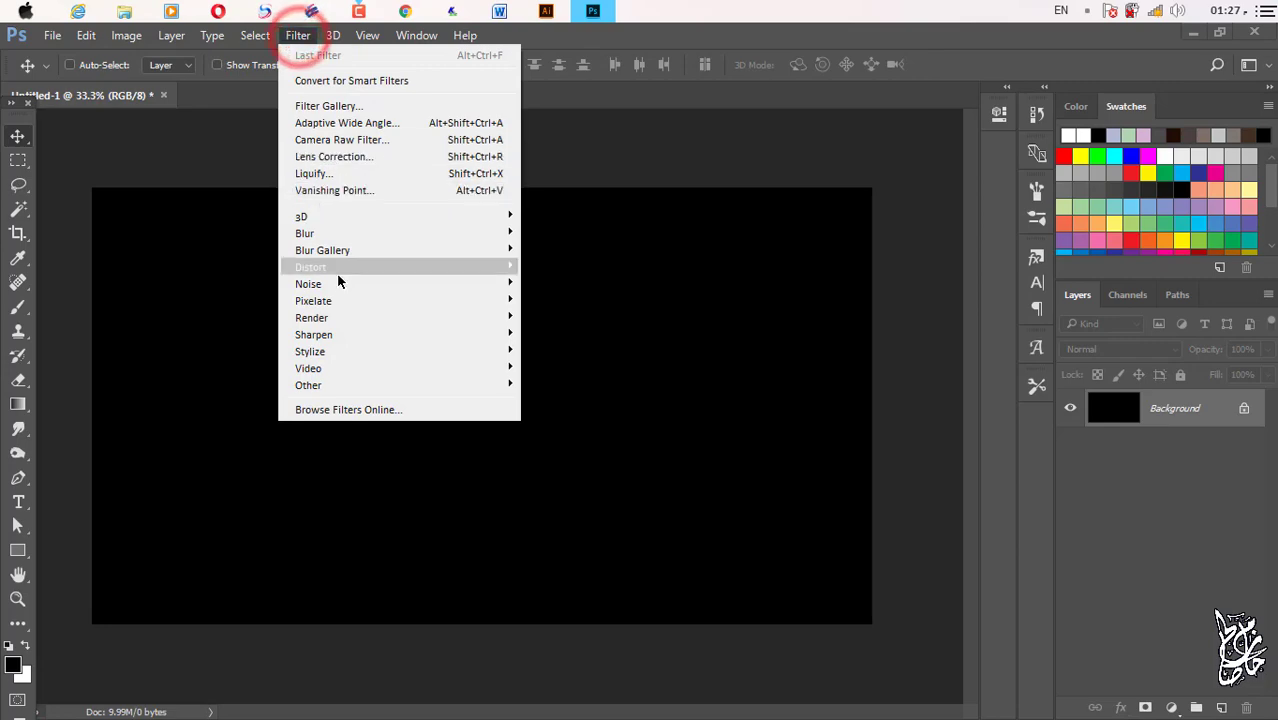
left_click(549, 287)
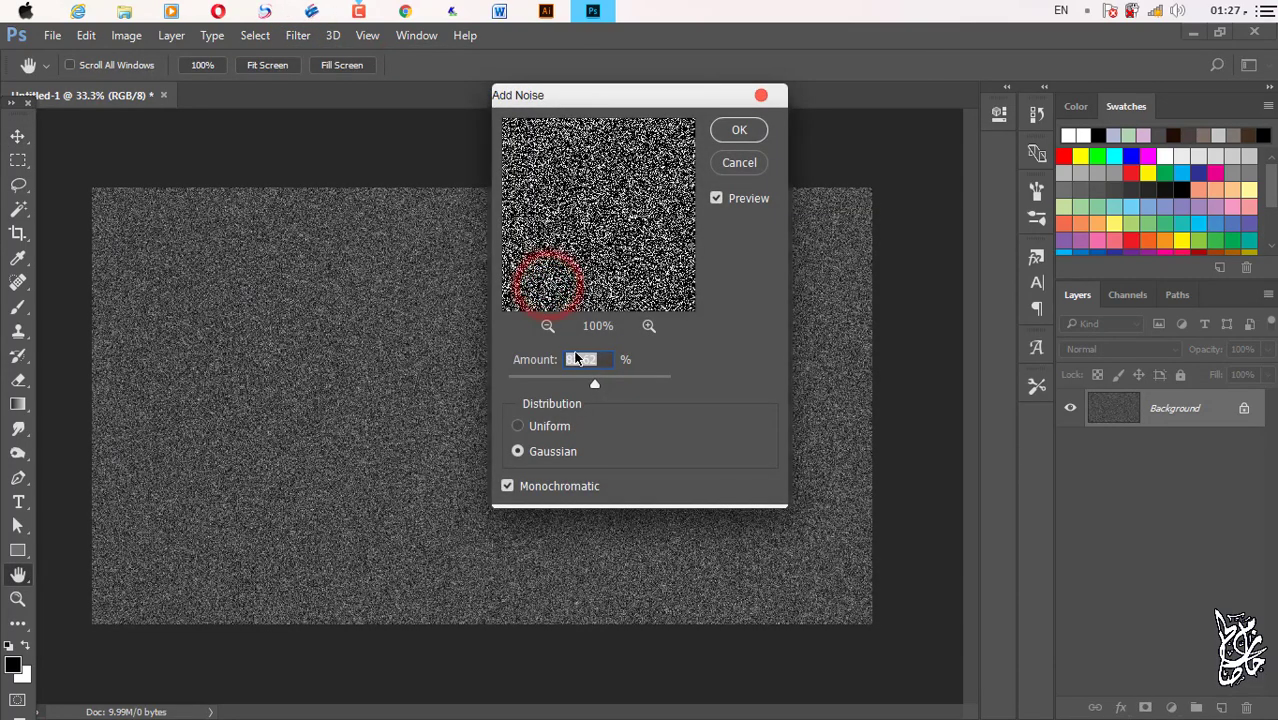
double_click(600, 360)
left_click(601, 360)
left_click(740, 132)
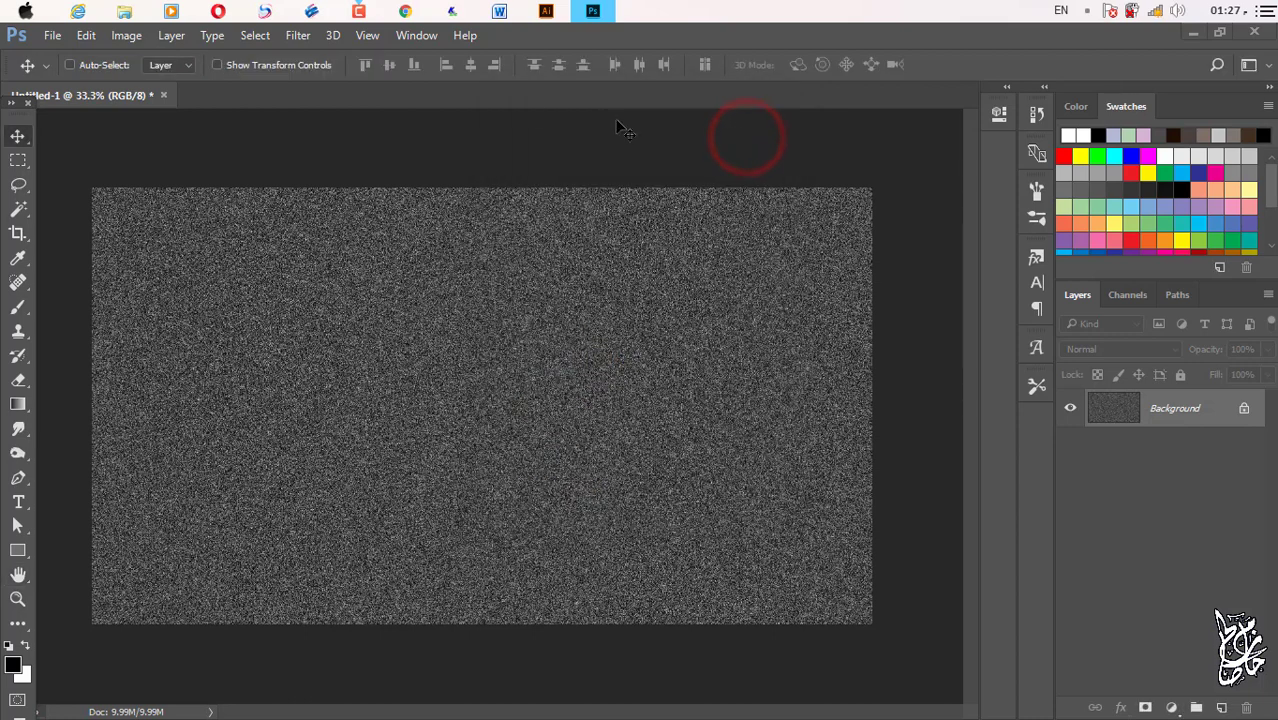
Apply a 1.0 px Gaussian Blur to the noise.
left_click(300, 36)
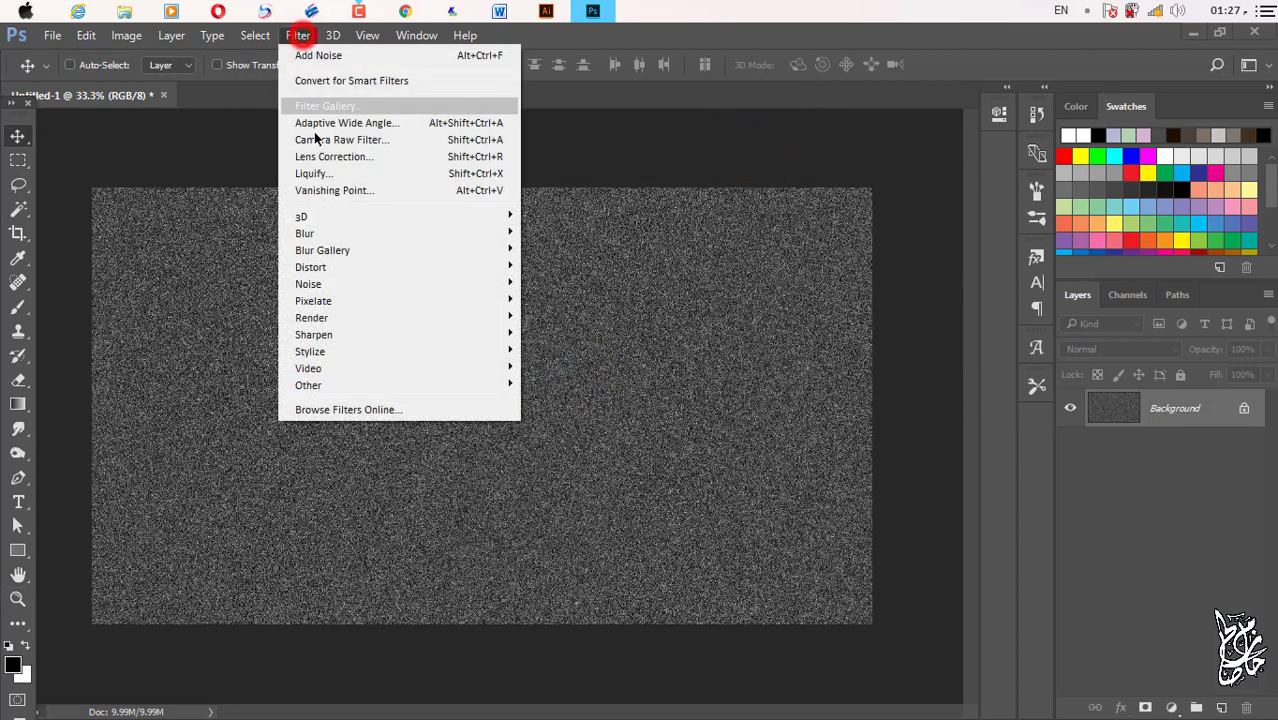
left_click(327, 232)
left_click(567, 299)
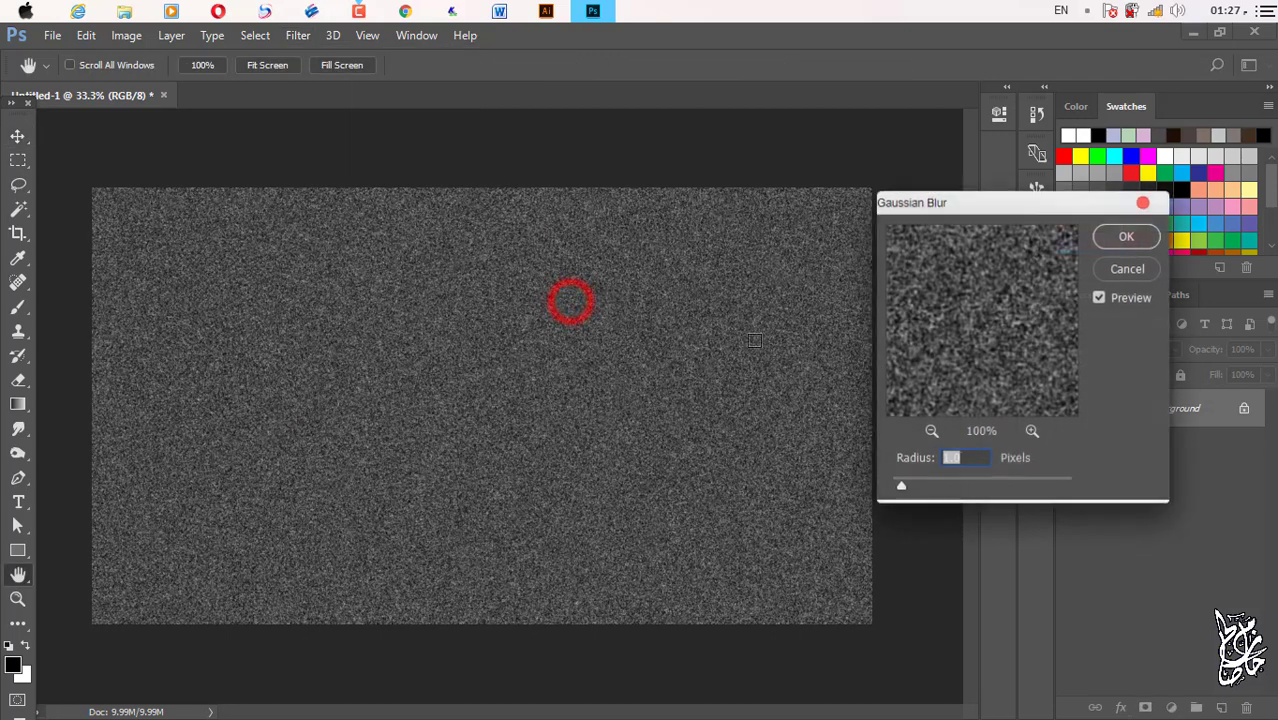
left_click(955, 475)
left_click(1122, 238)
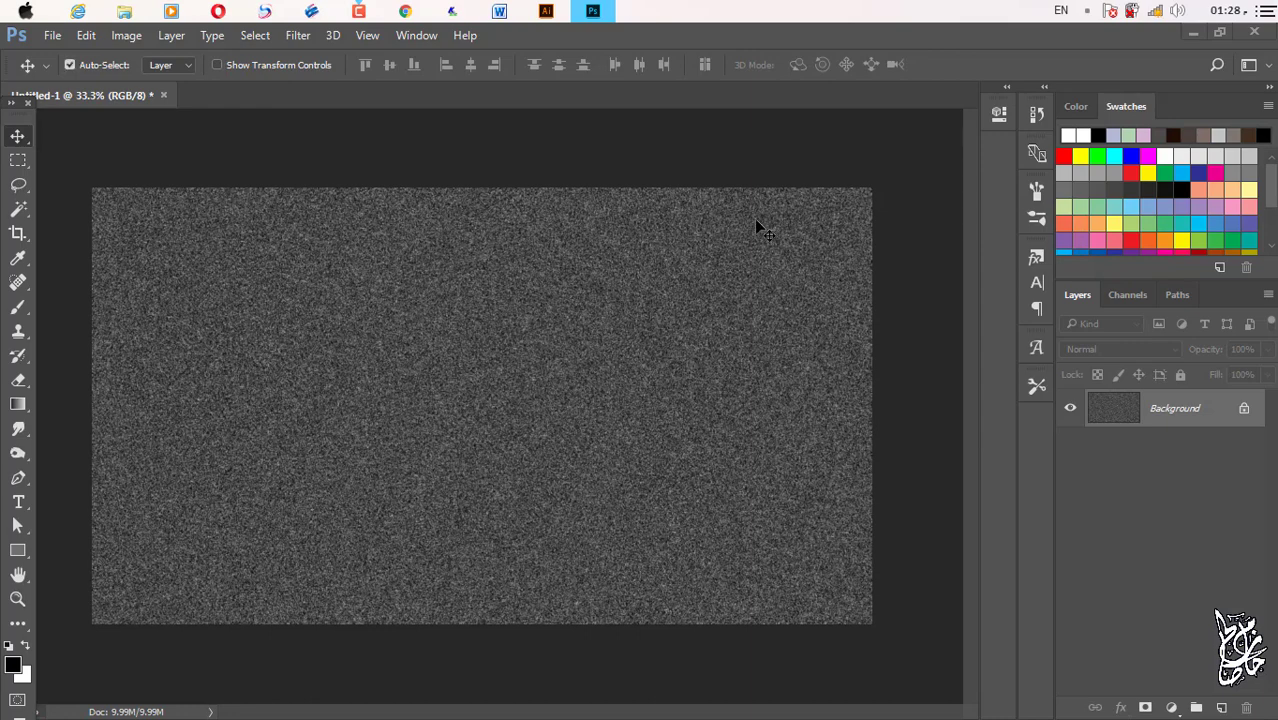
Darken the noise with Levels, black input around 130, leaving sparse specks.
key("ctrl+l")
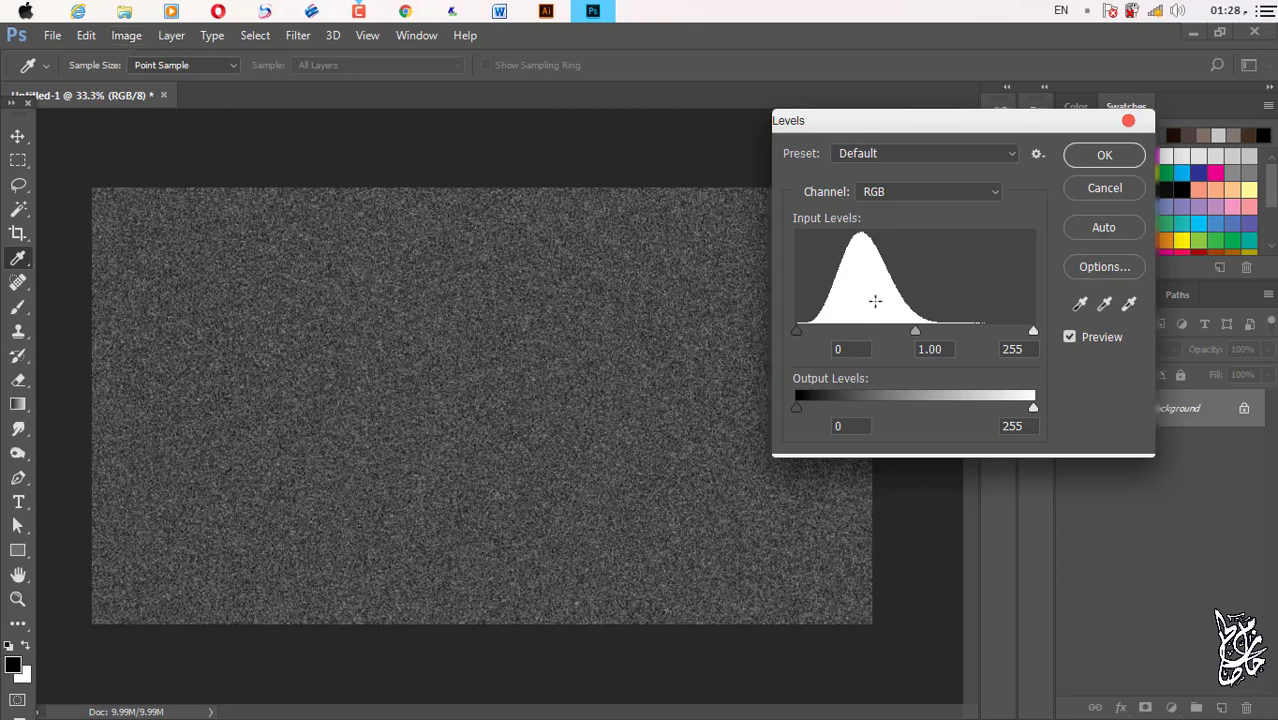
left_click_drag(862, 120, 800, 102)
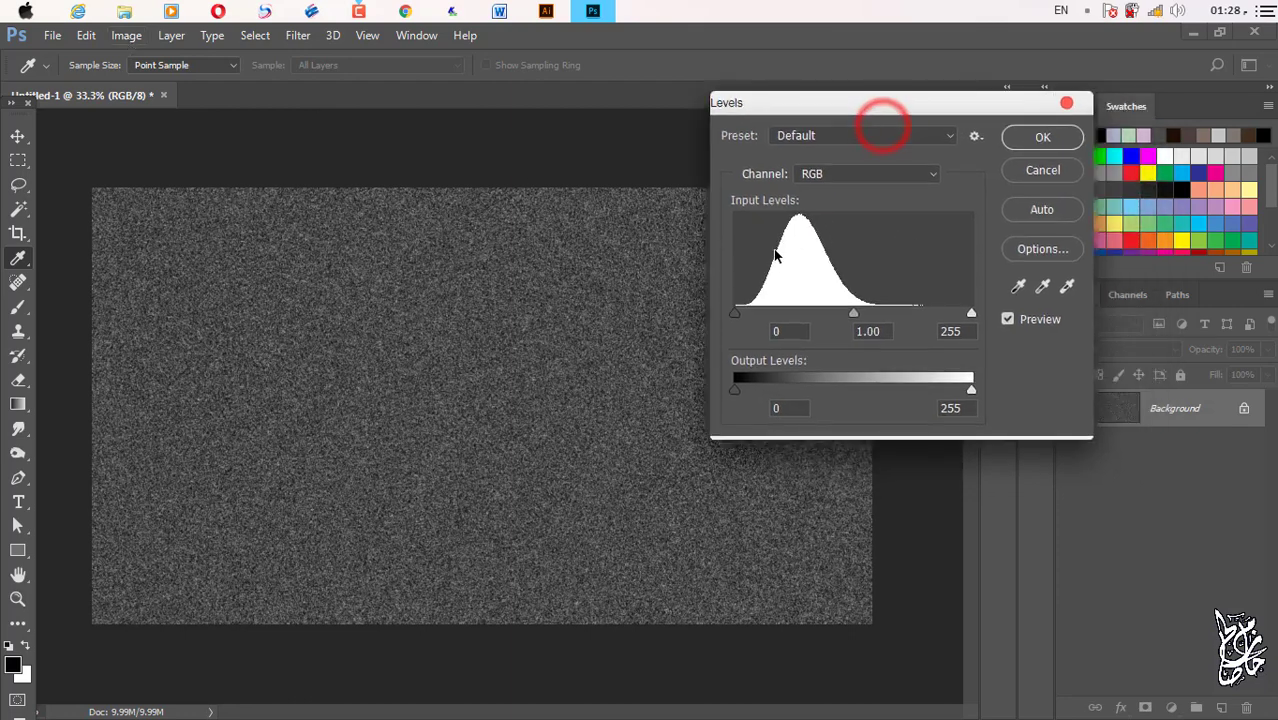
left_click_drag(735, 313, 857, 313)
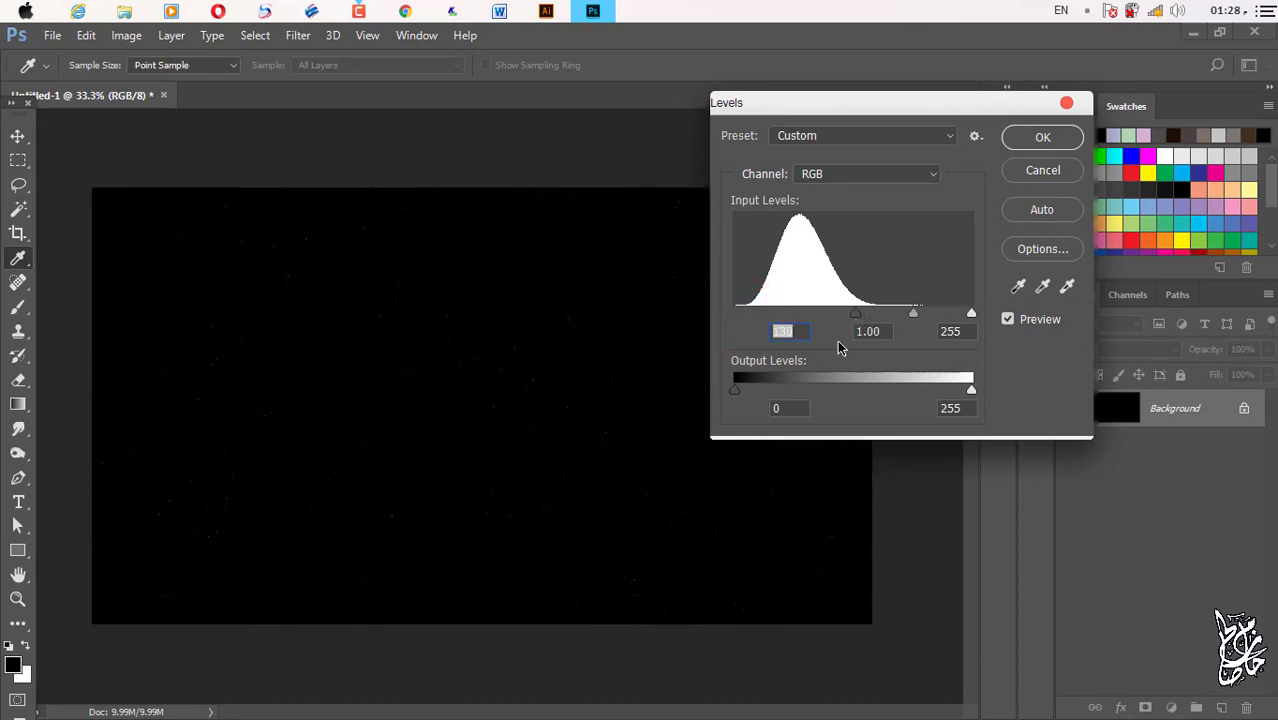
left_click(1040, 138)
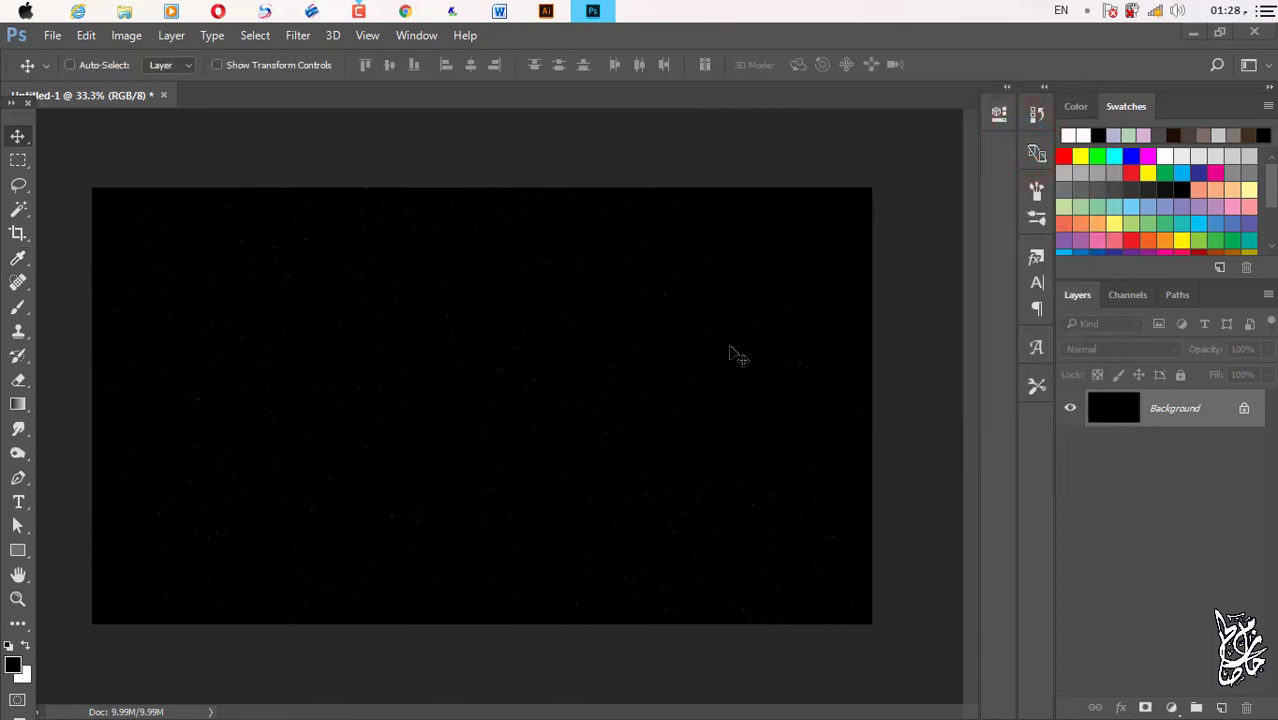
Place the sky image embedded, scale it past the canvas edges, and rasterize it.
left_click(50, 35)
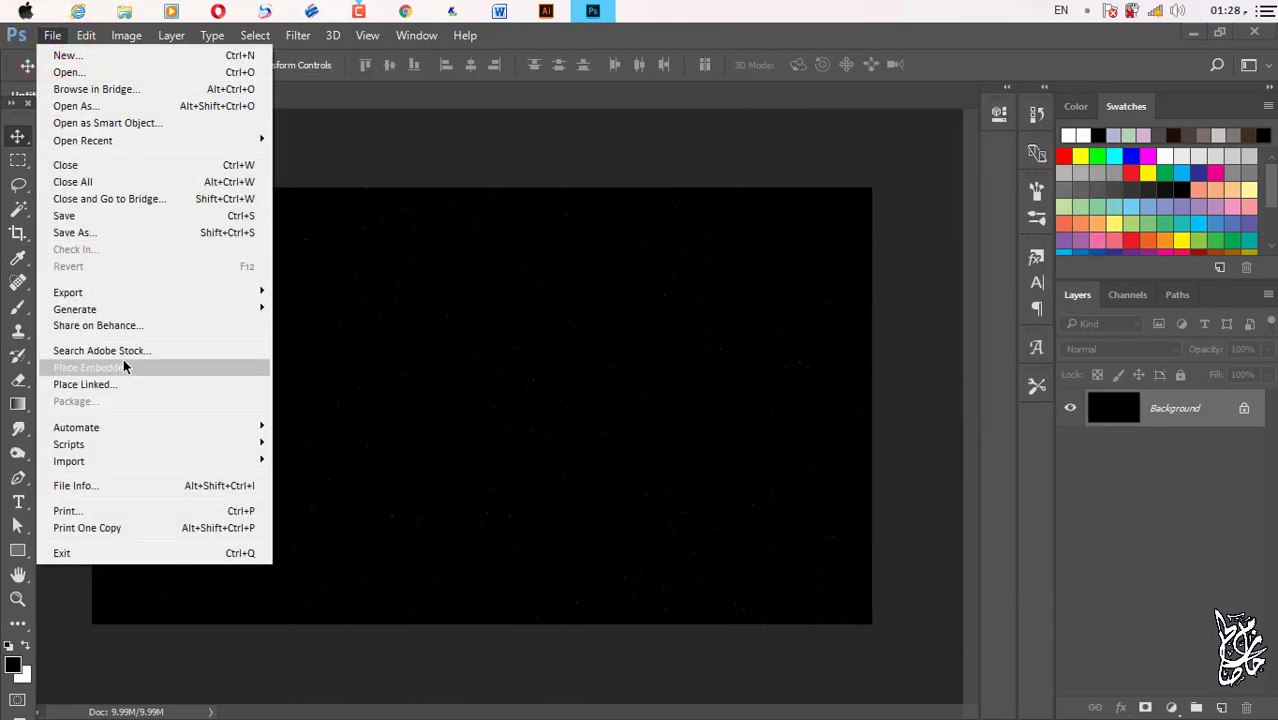
left_click(120, 367)
left_click_drag(531, 435, 880, 672)
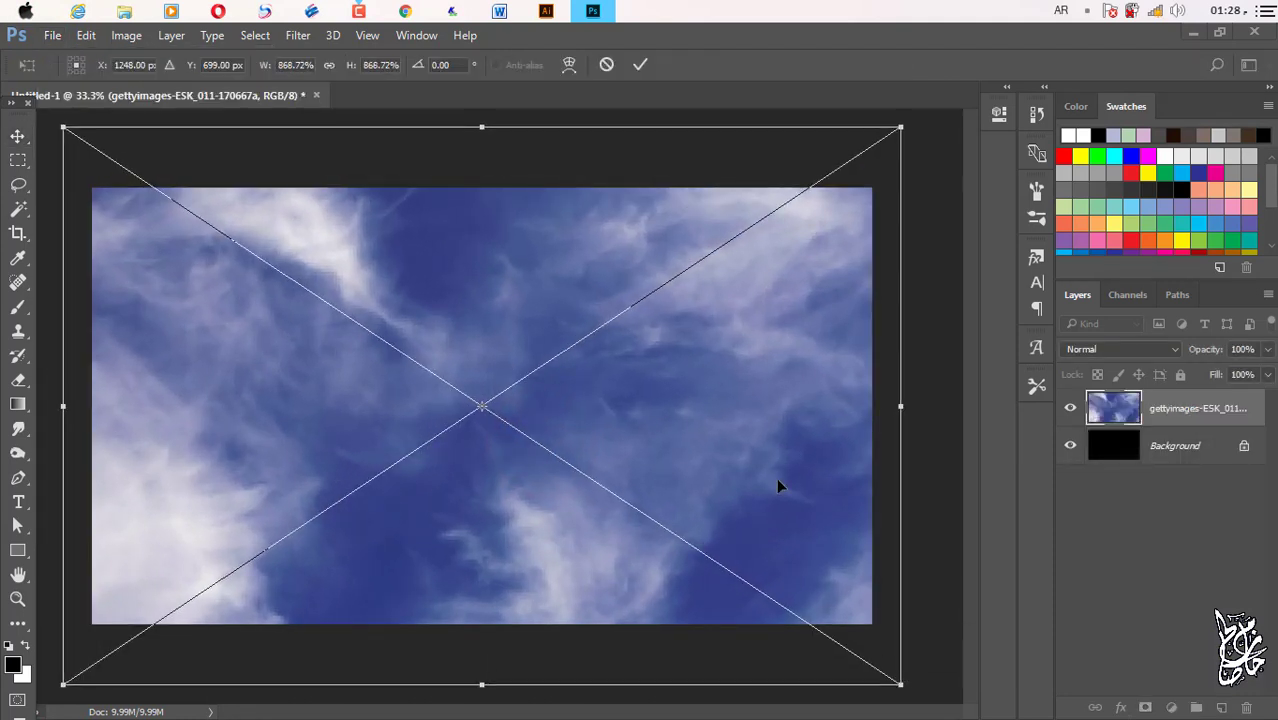
key("ctrl+0")
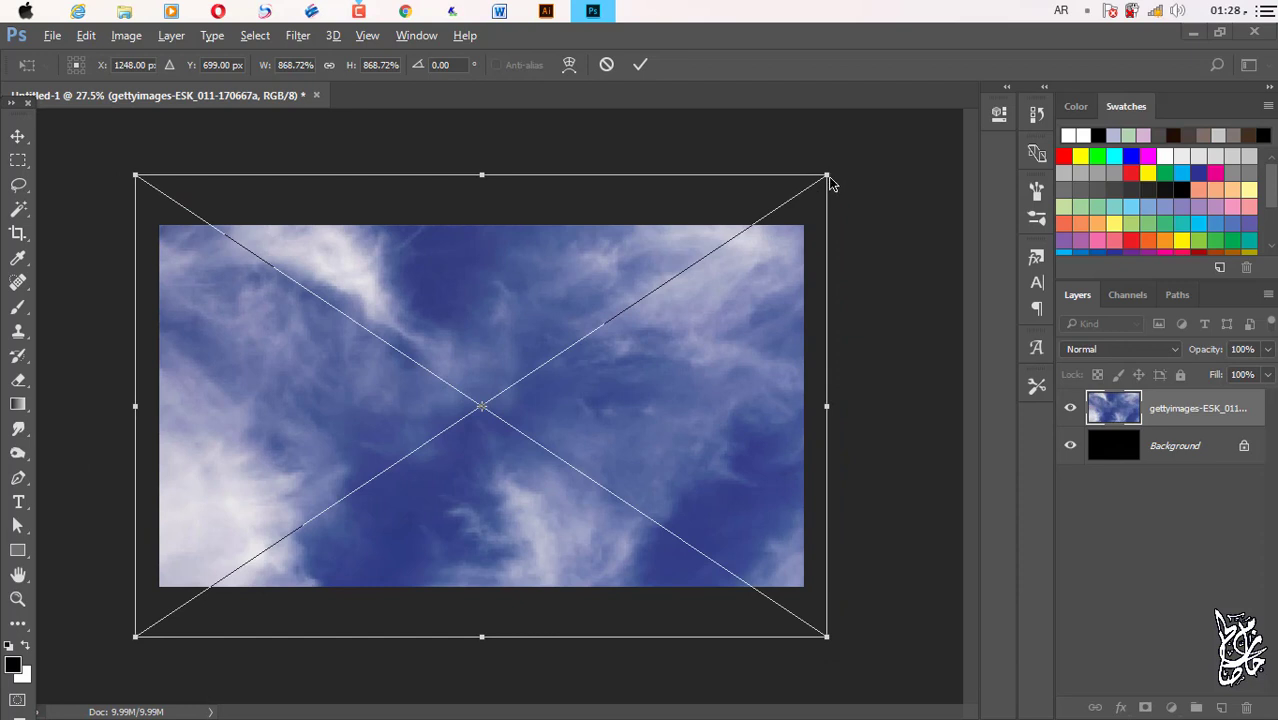
left_click_drag(827, 176, 893, 132)
double_click(793, 242)
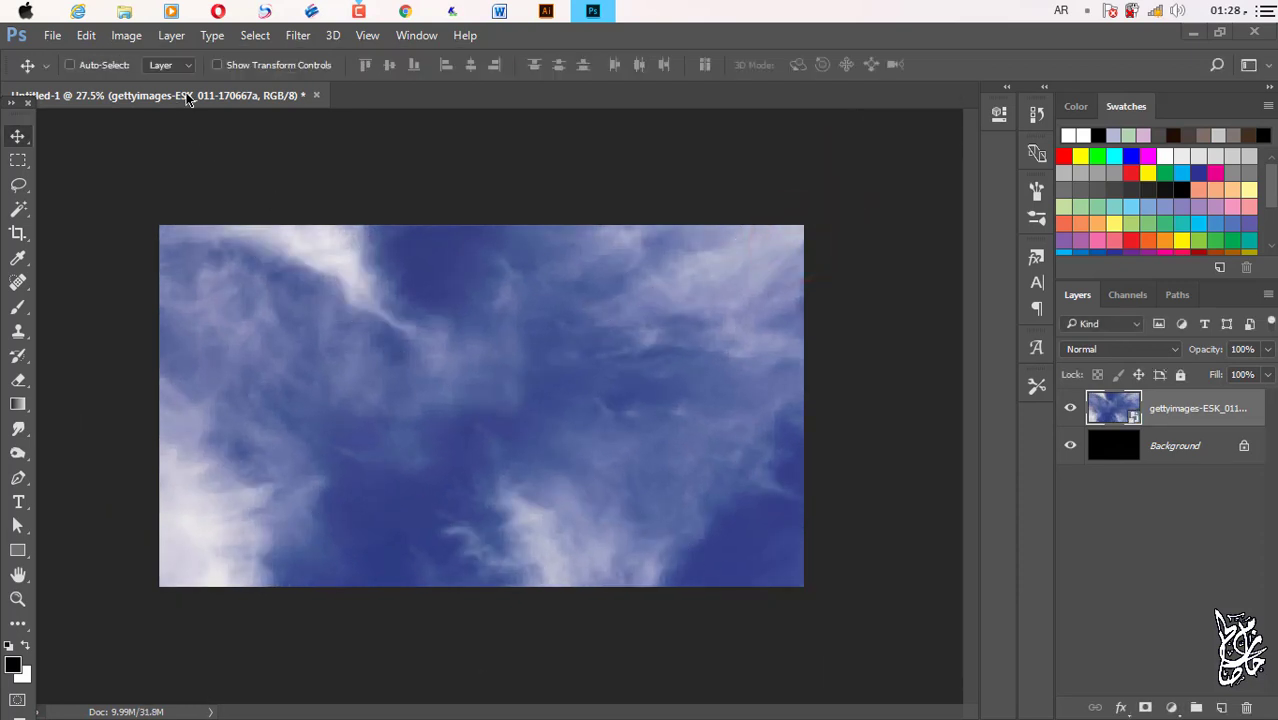
right_click(1192, 413)
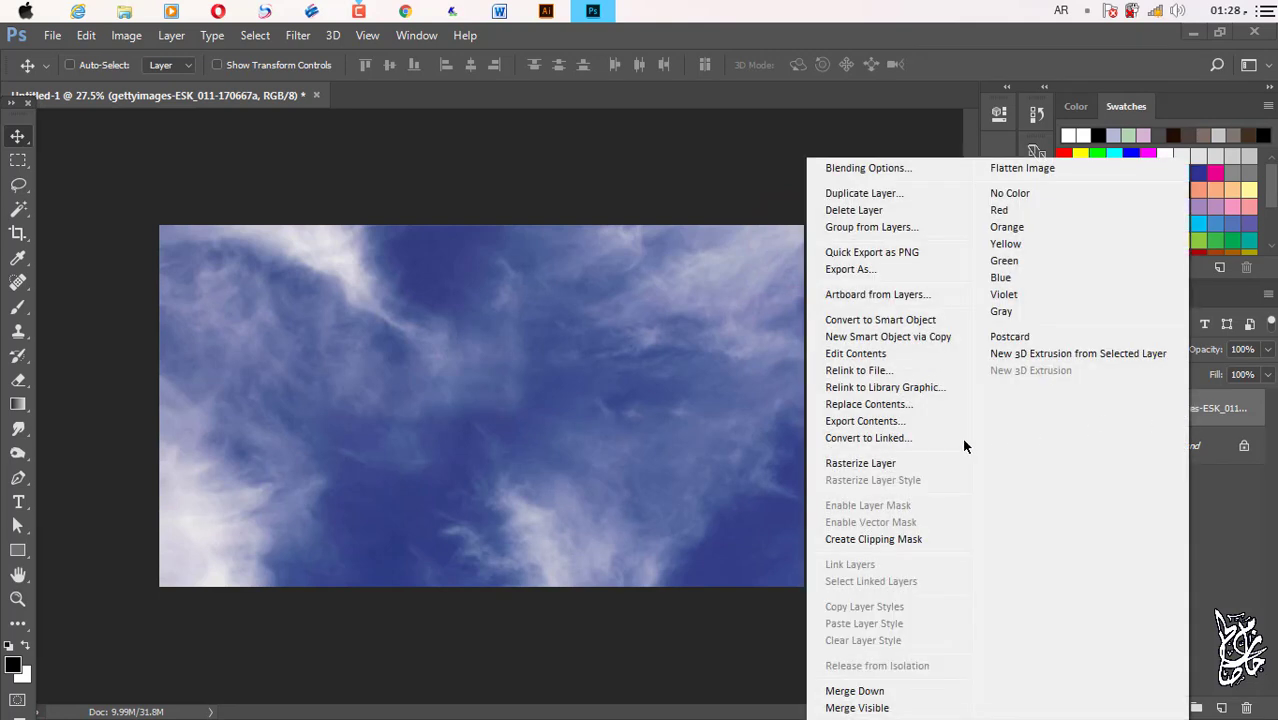
left_click(885, 464)
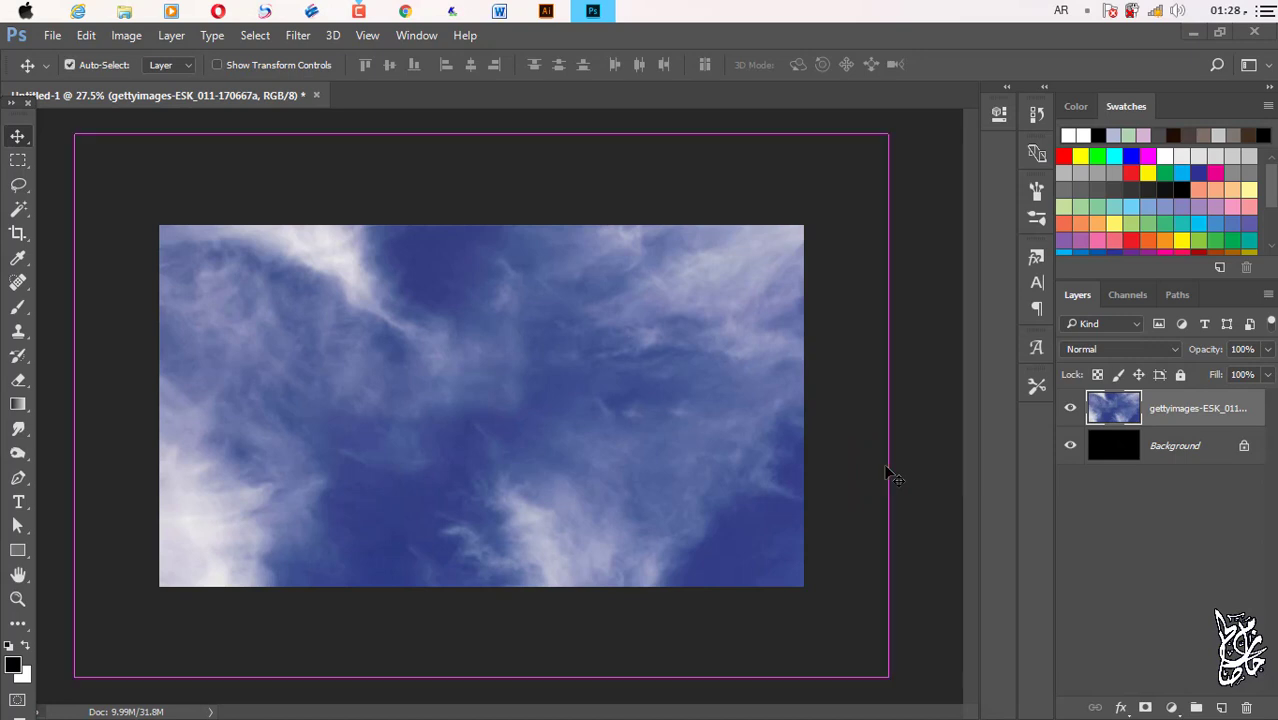
Desaturate the sky layer and boost cloud contrast with Levels.
key("ctrl+shift+u")
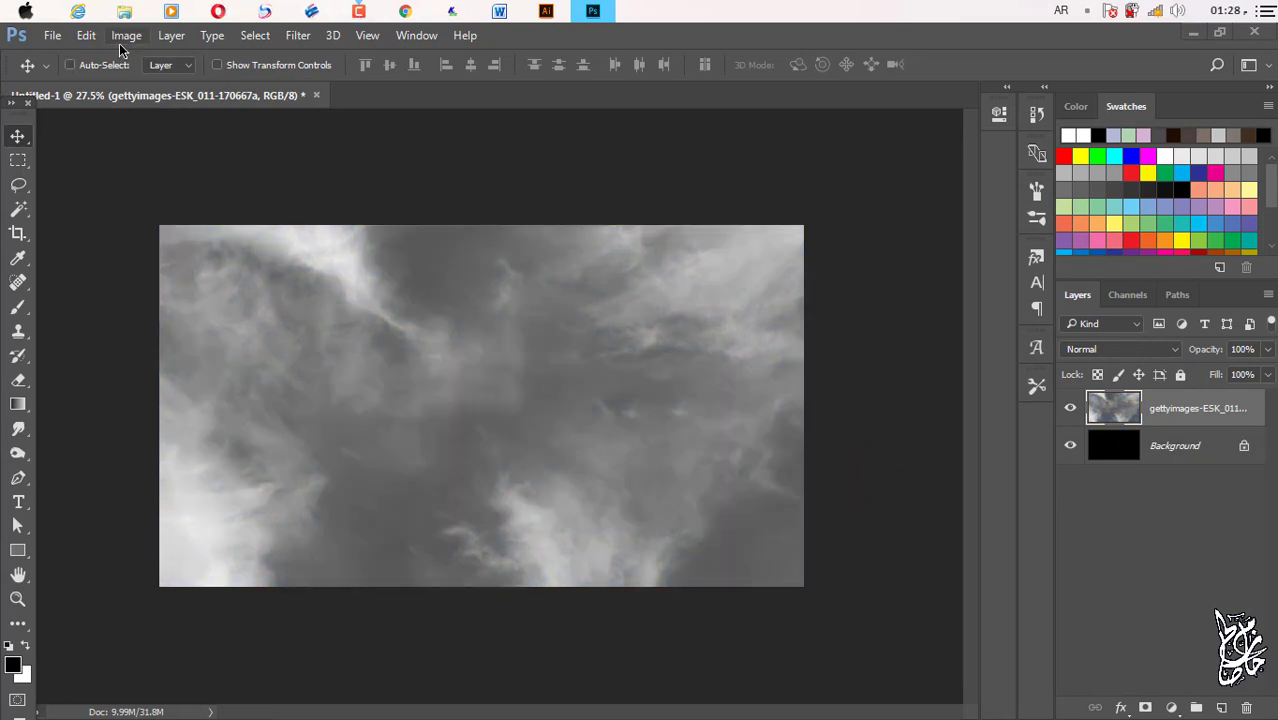
left_click(126, 35)
left_click(150, 80)
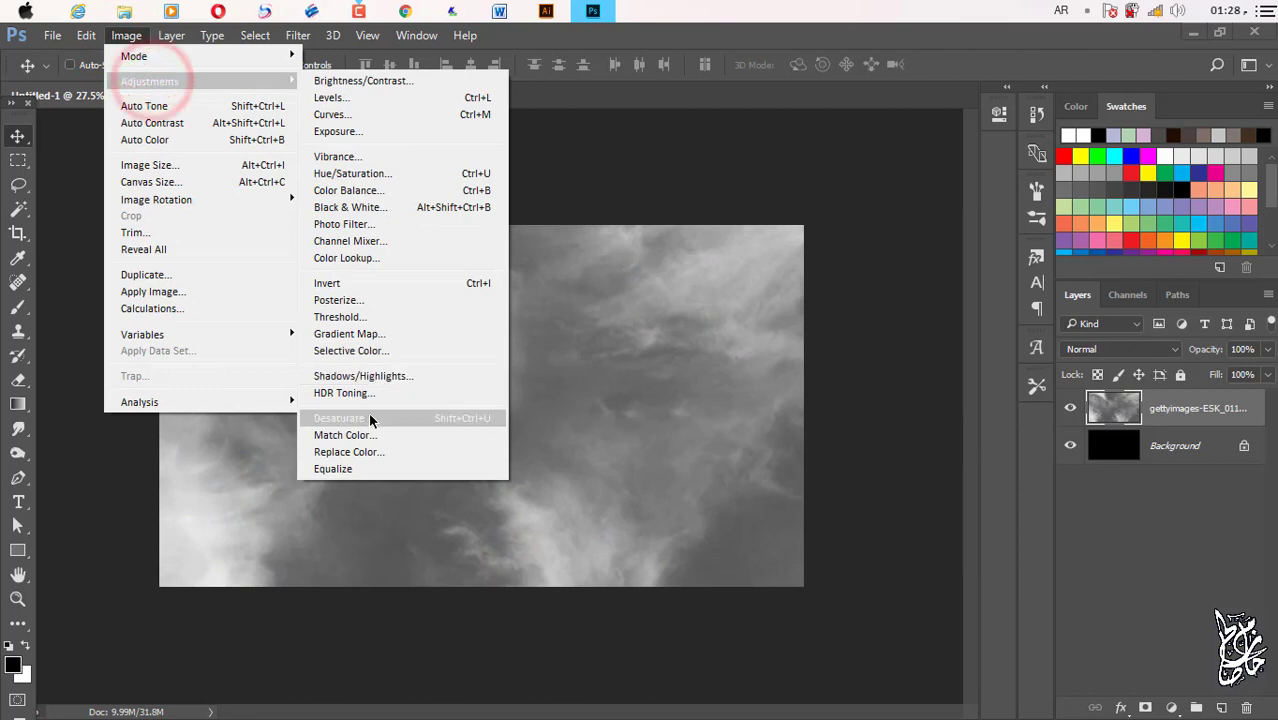
left_click(573, 300)
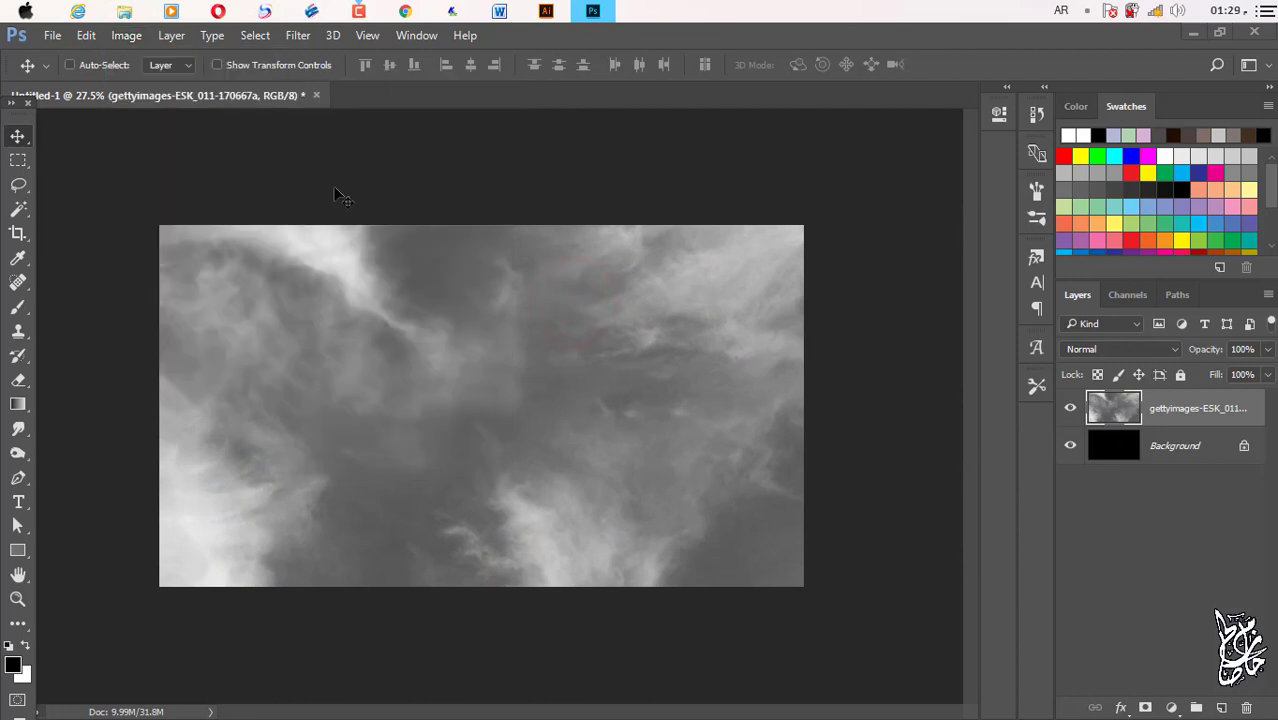
key("ctrl")
key("ctrl+l")
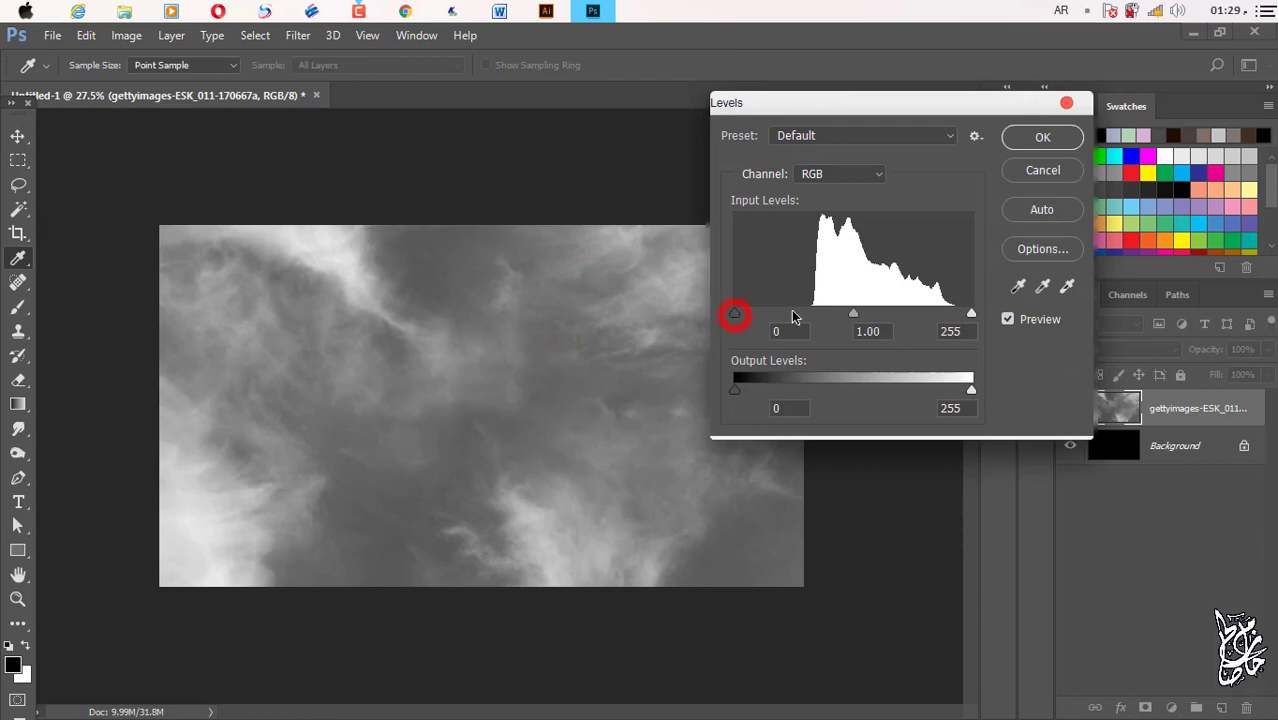
left_click_drag(735, 314, 826, 316)
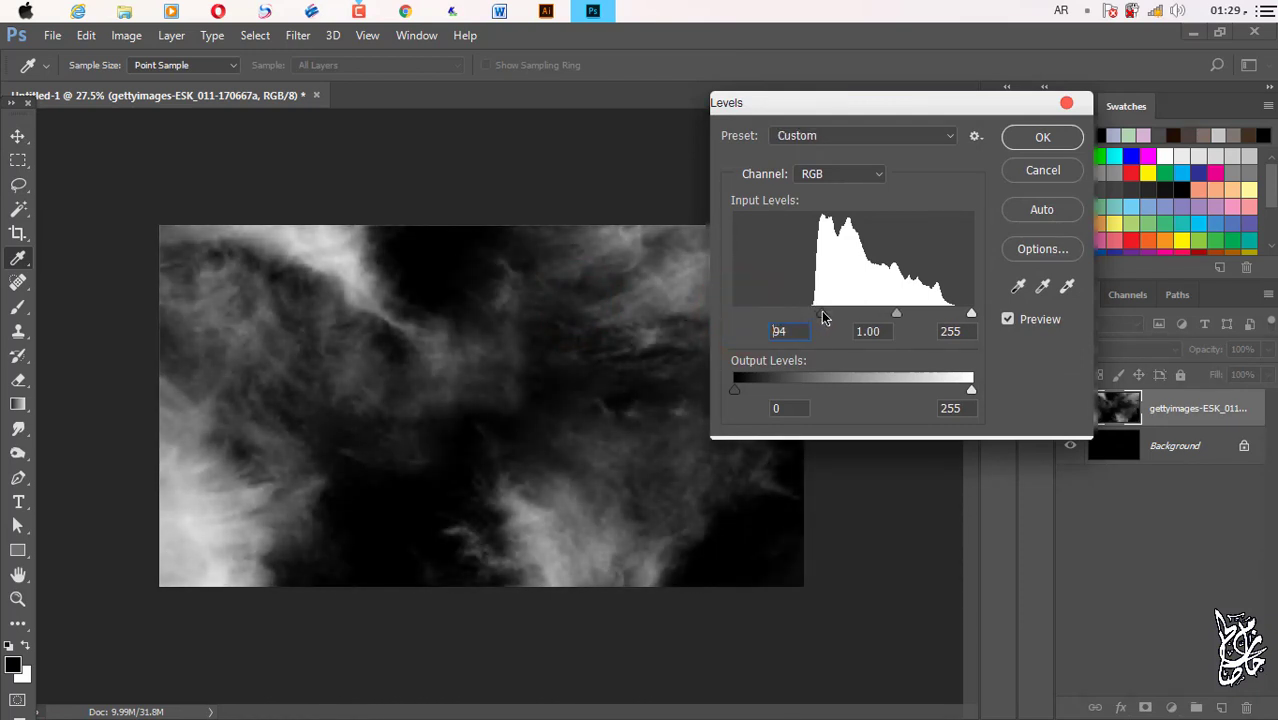
left_click(1043, 137)
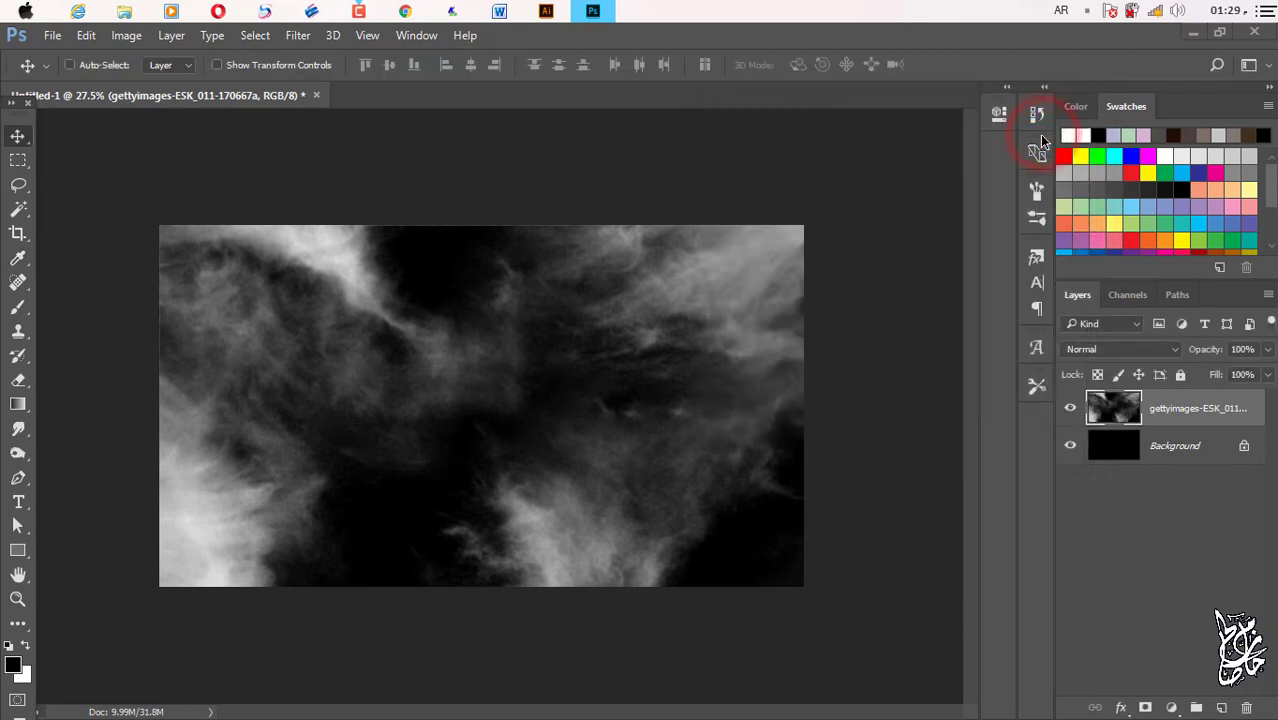
Set the cloud layer to Screen mode at about 8% opacity, then deselect it.
left_click(1090, 349)
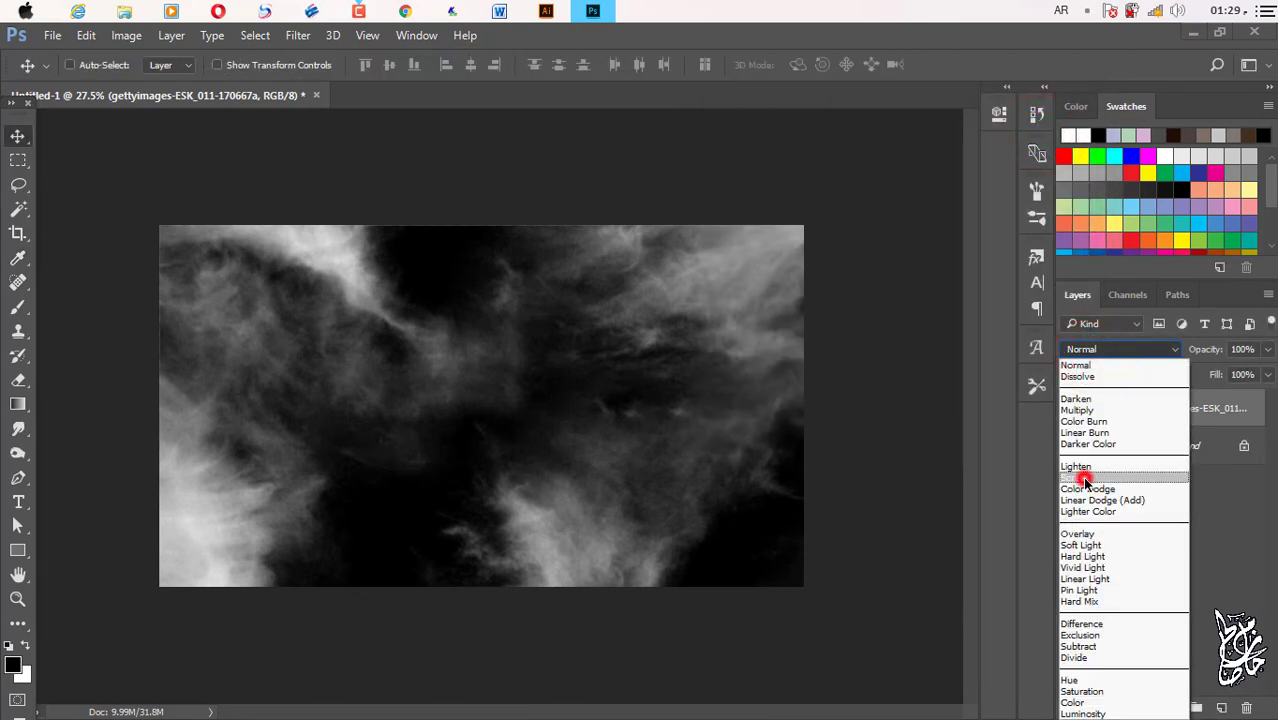
left_click(1085, 478)
left_click(1268, 349)
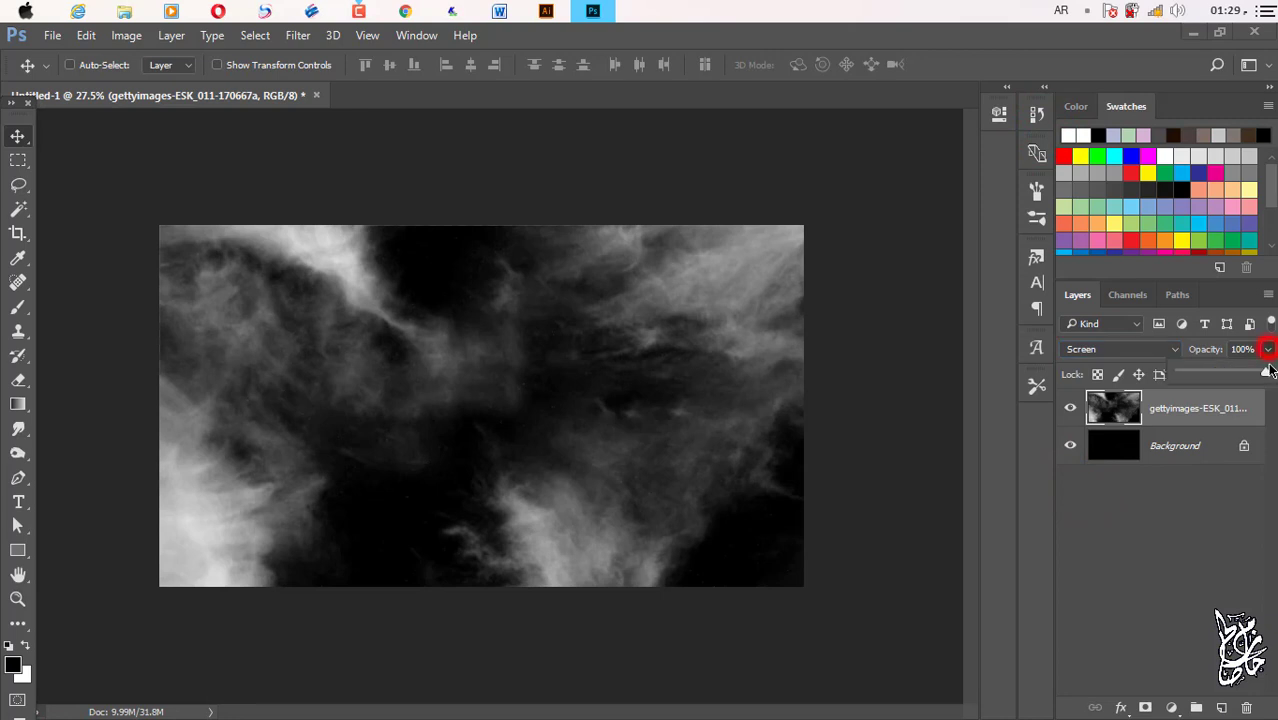
left_click_drag(1266, 372, 1187, 379)
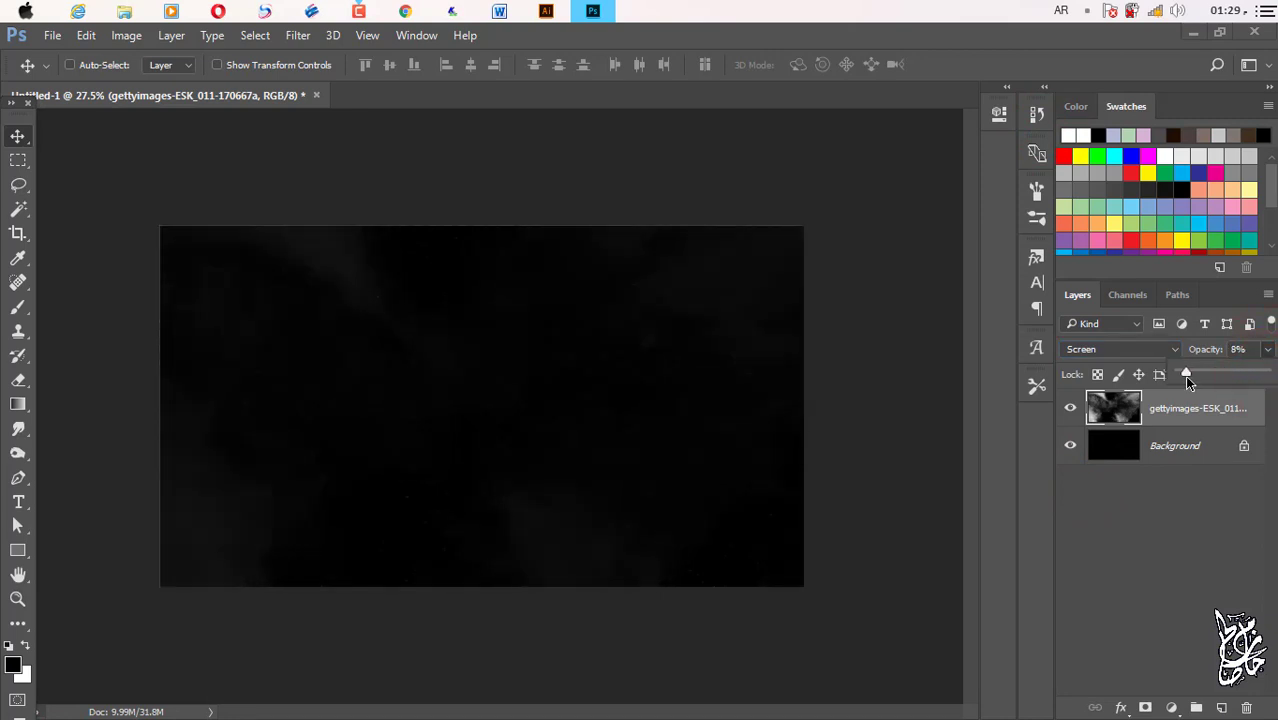
left_click(1165, 488)
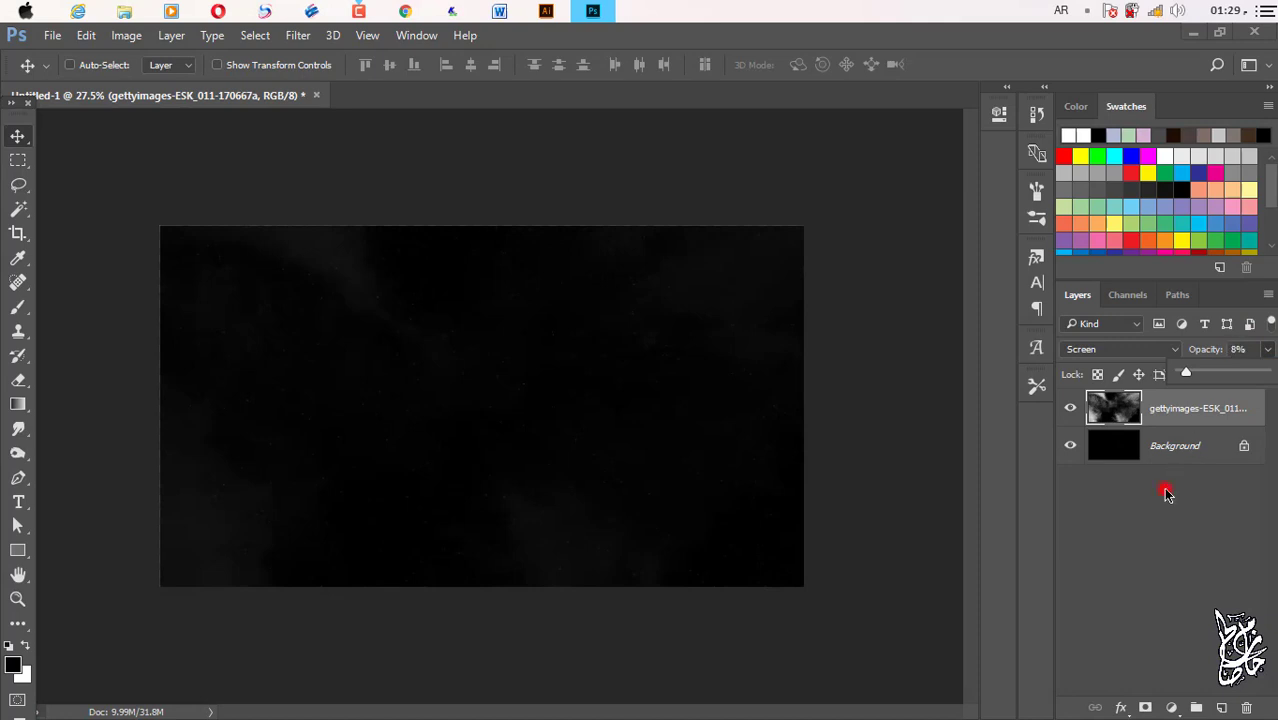
Add a new empty layer and choose a soft brush.
left_click(1221, 708)
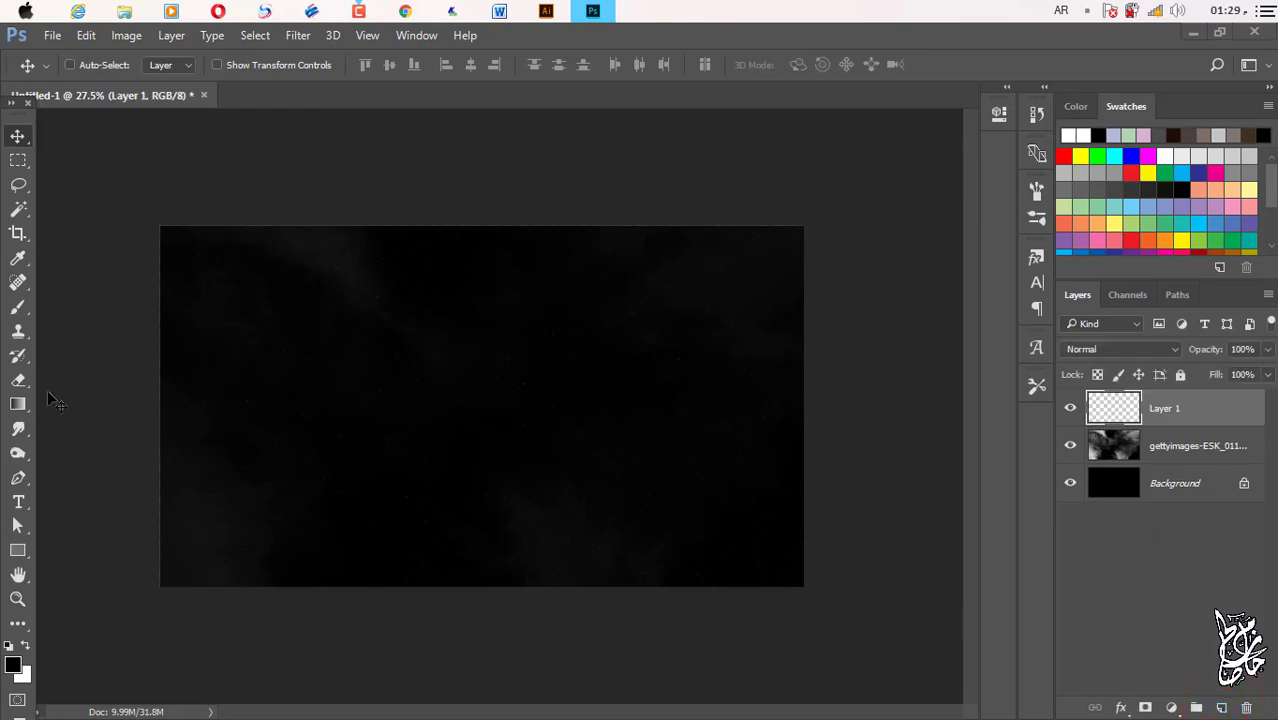
left_click(17, 307)
right_click(320, 291)
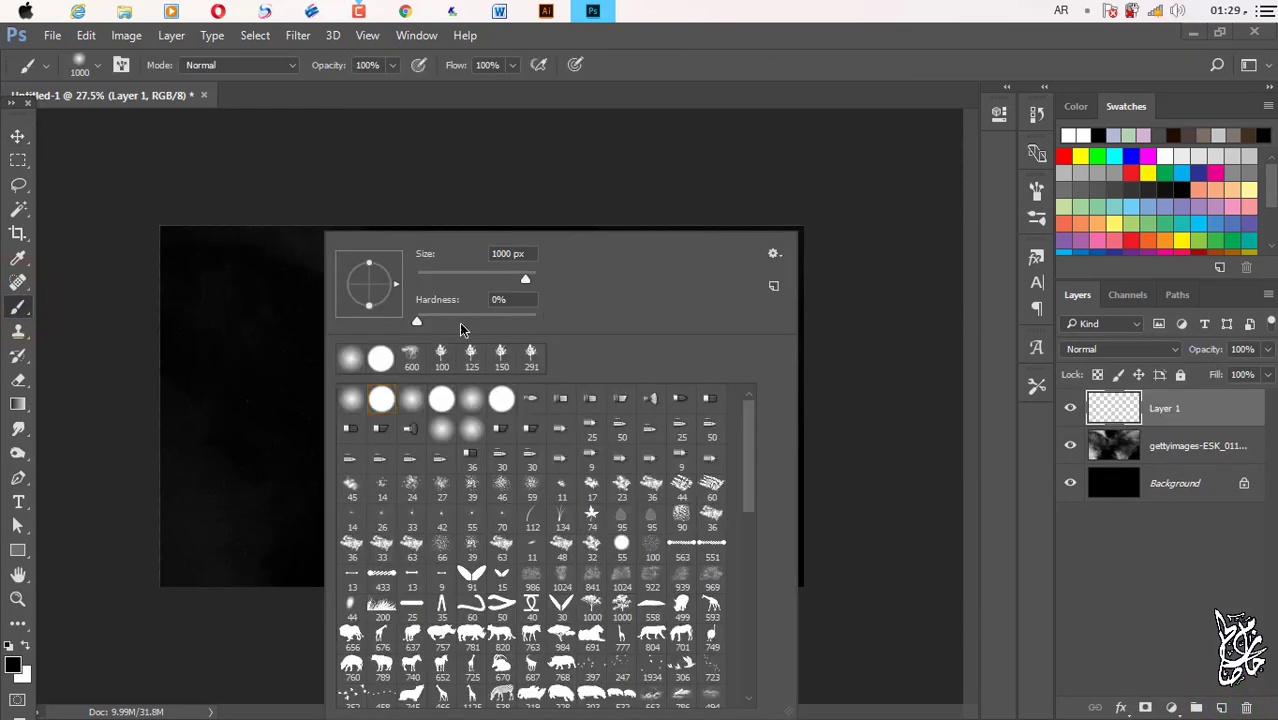
left_click(663, 62)
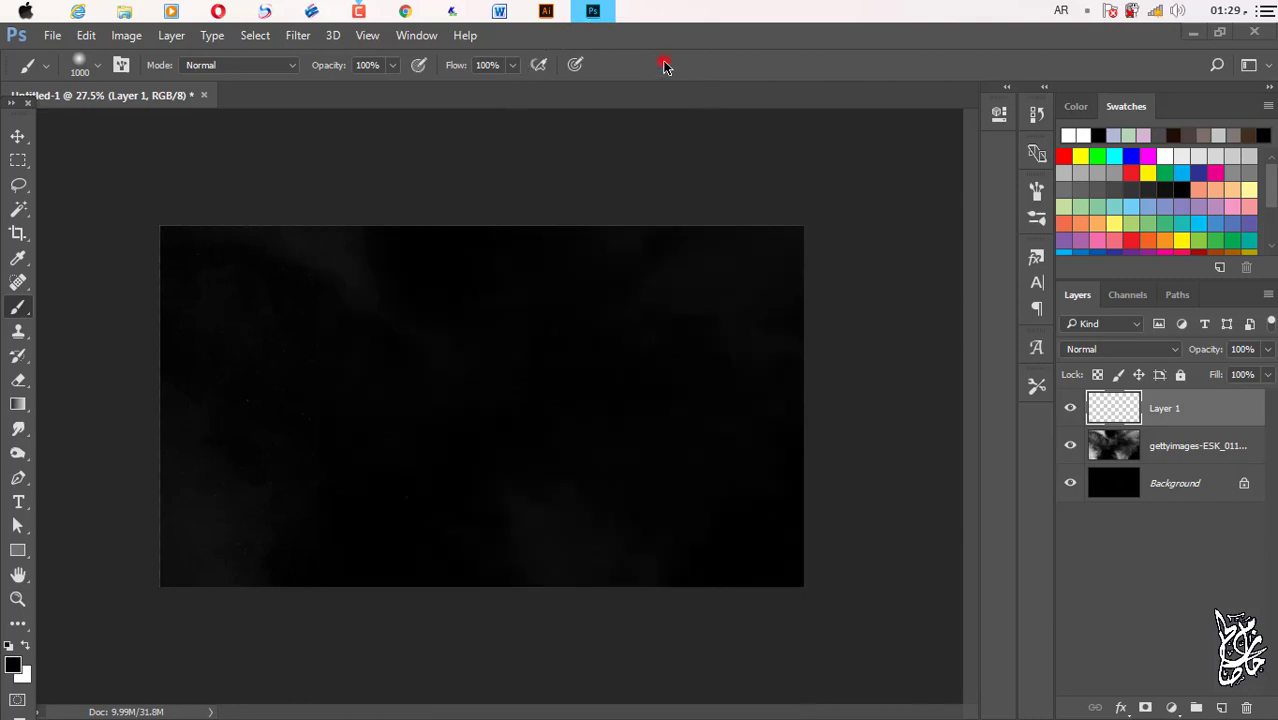
Paint light purple glows on the right and upper left.
left_click(12, 664)
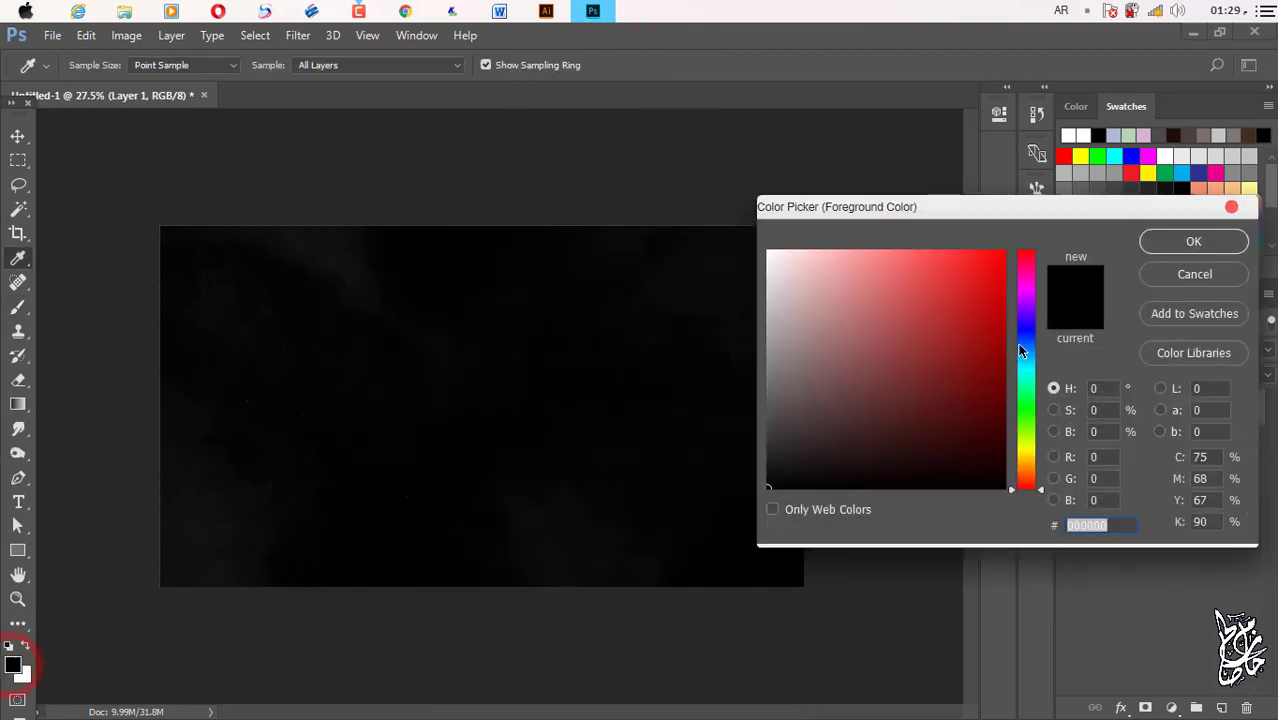
left_click(1027, 297)
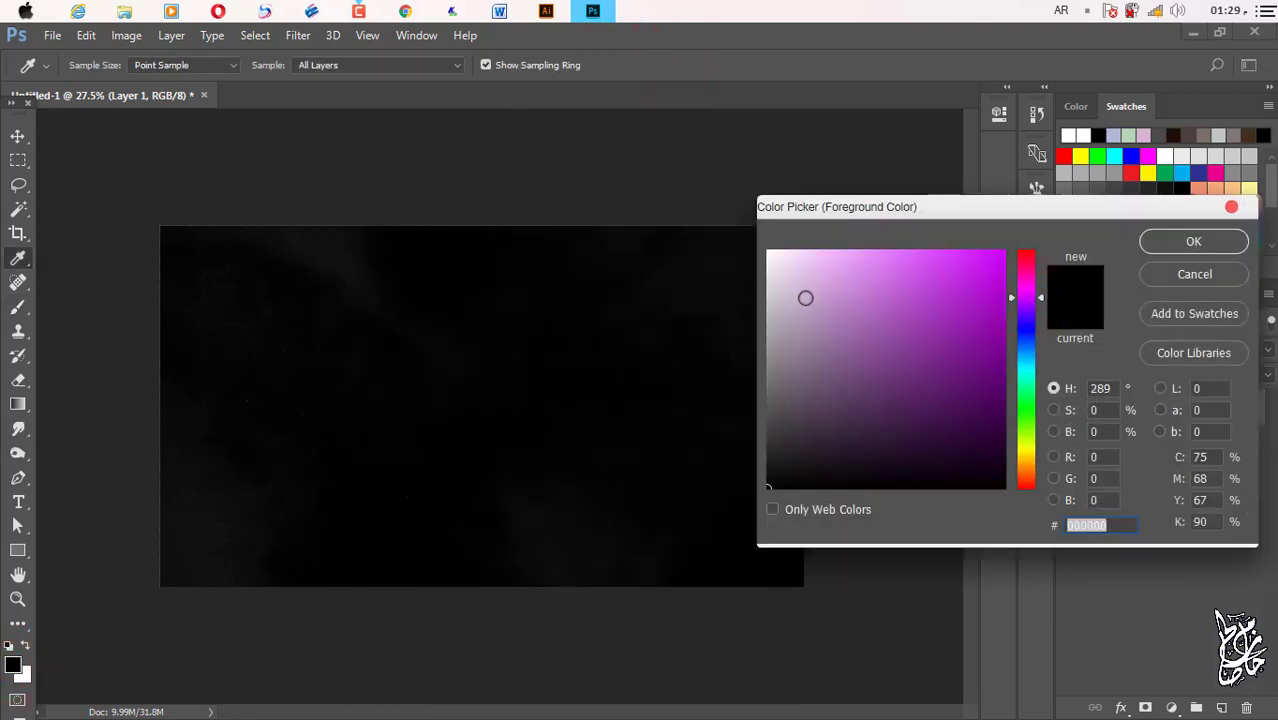
left_click(806, 297)
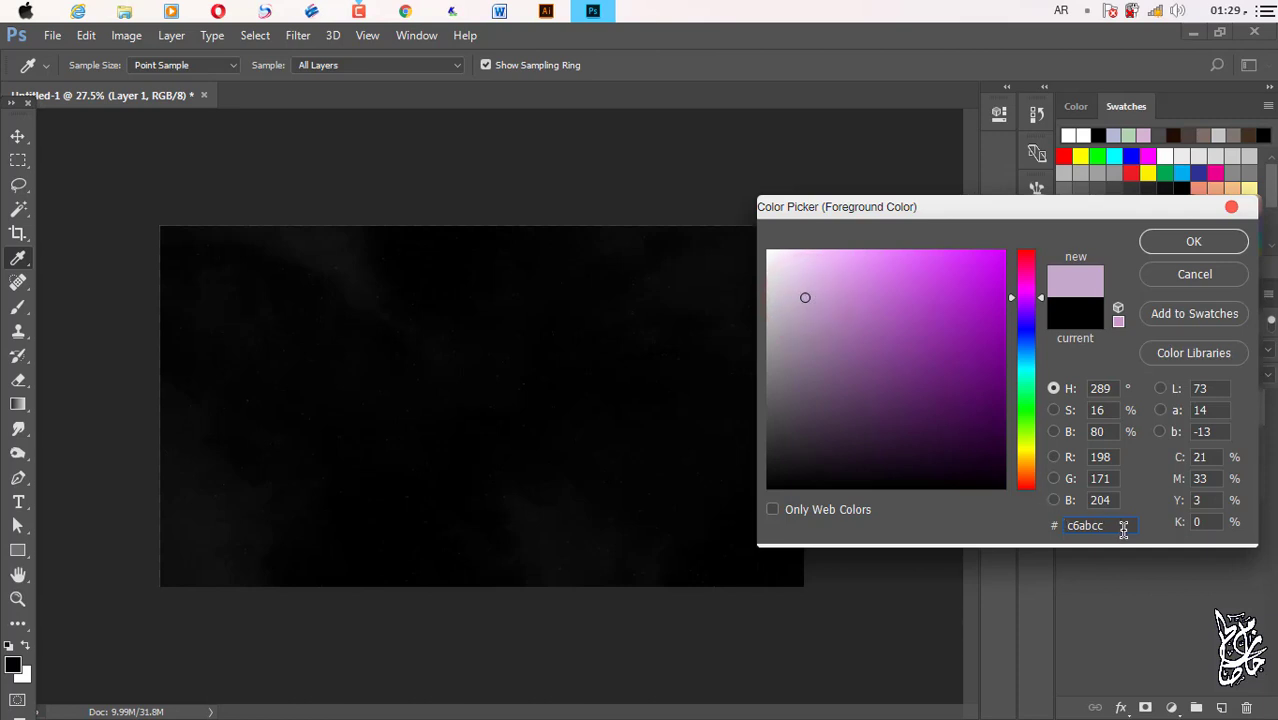
left_click(1162, 242)
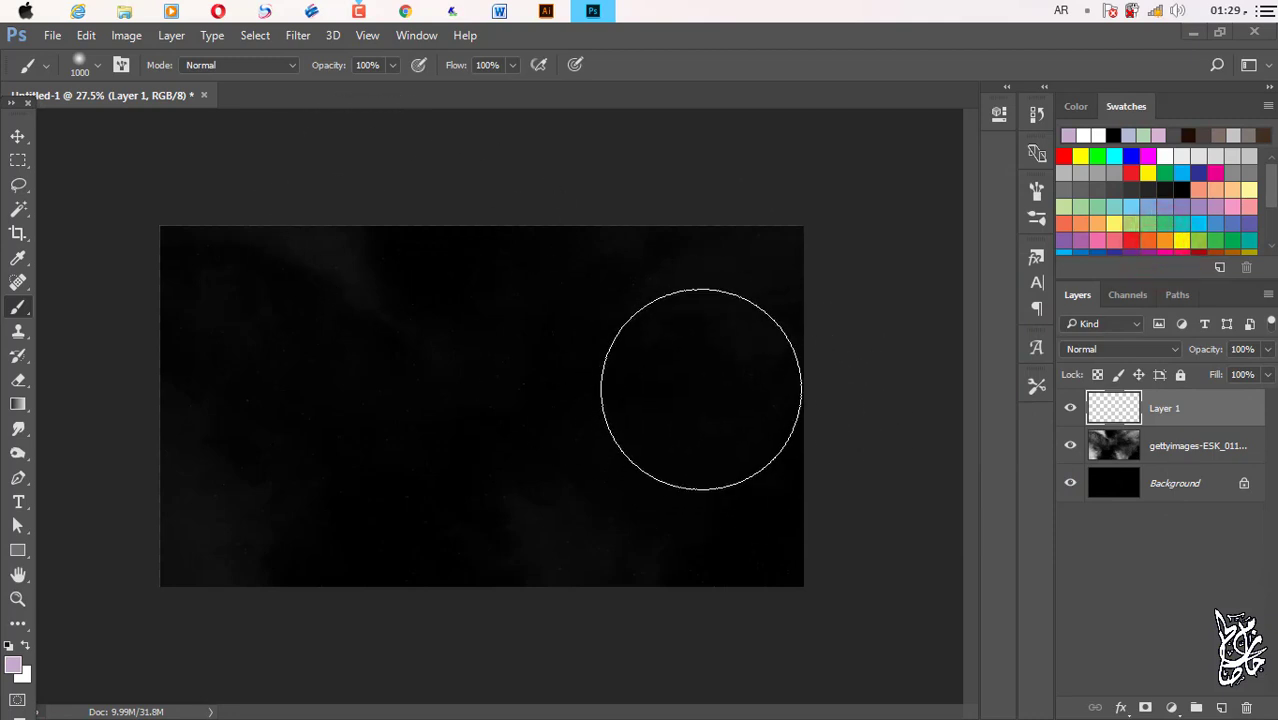
left_click(700, 383)
left_click(353, 342)
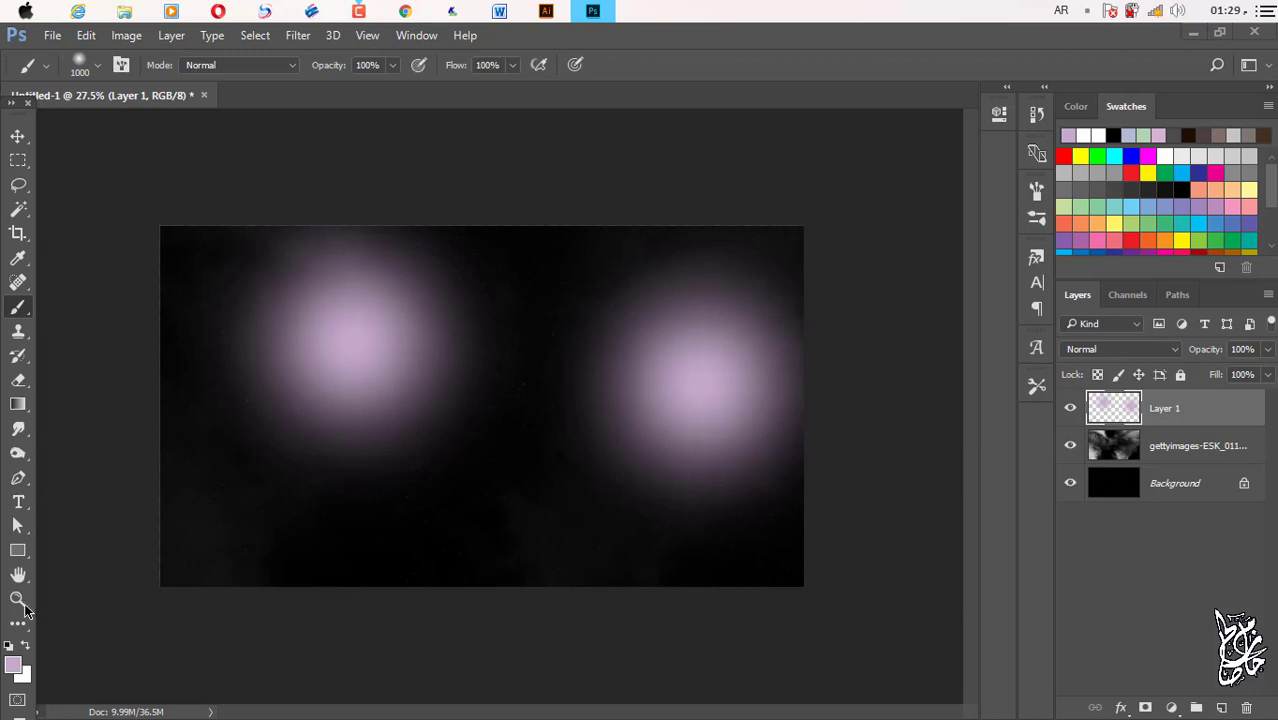
Paint pale blue glows near the top centre and lower left.
left_click(20, 665)
left_click_drag(1024, 357, 1026, 333)
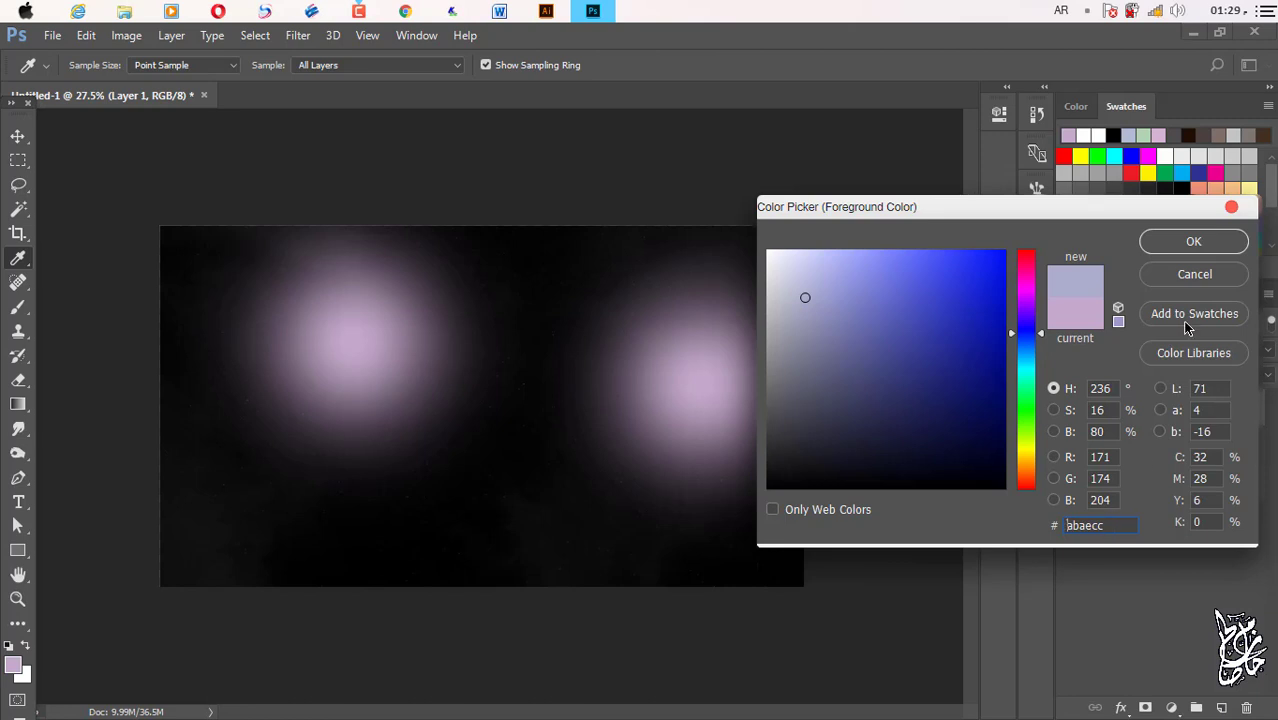
left_click(1194, 243)
key("b")
left_click(596, 294)
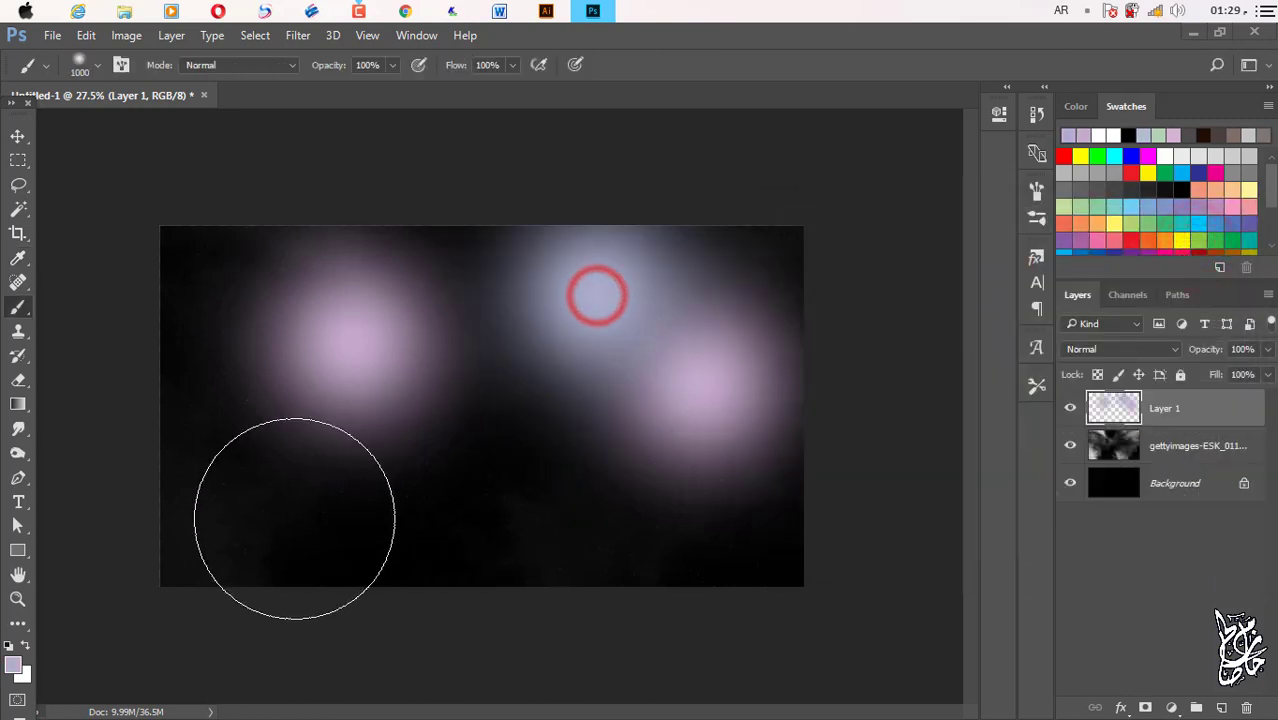
left_click(326, 524)
Paint pale green glows at the bottom and top, then blend the layer as Color Dodge.
left_click(15, 665)
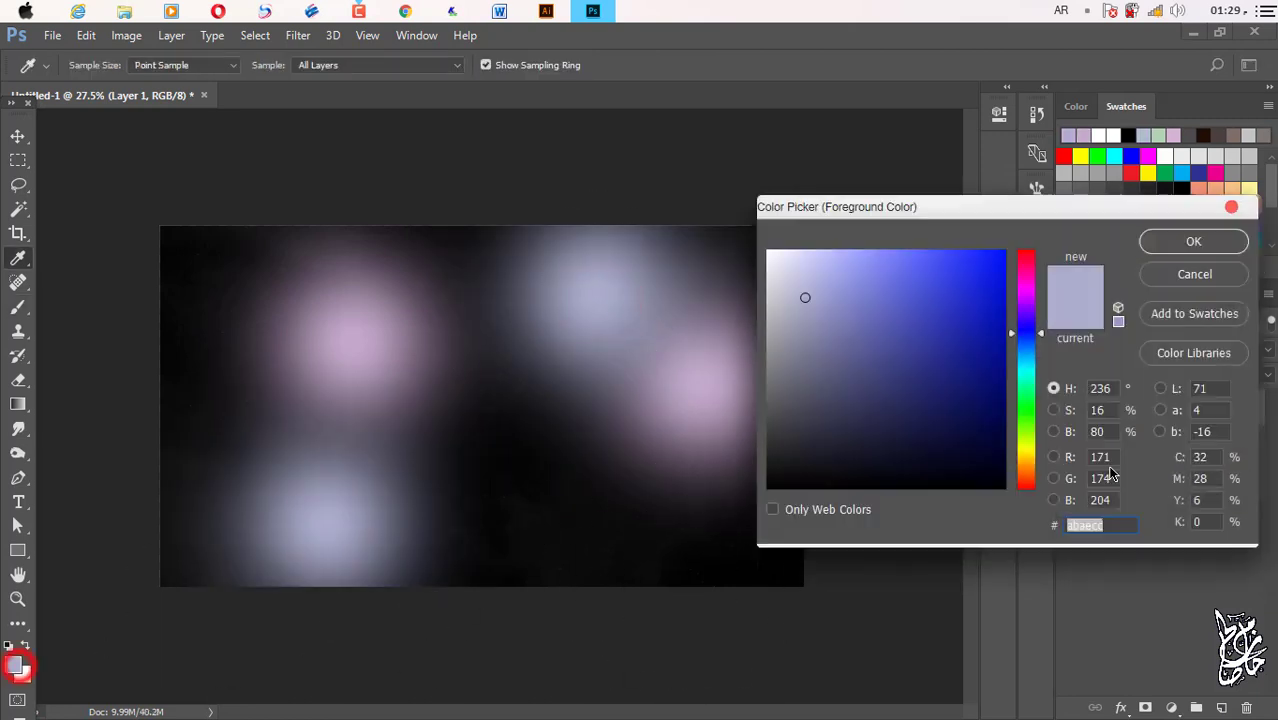
left_click(1027, 403)
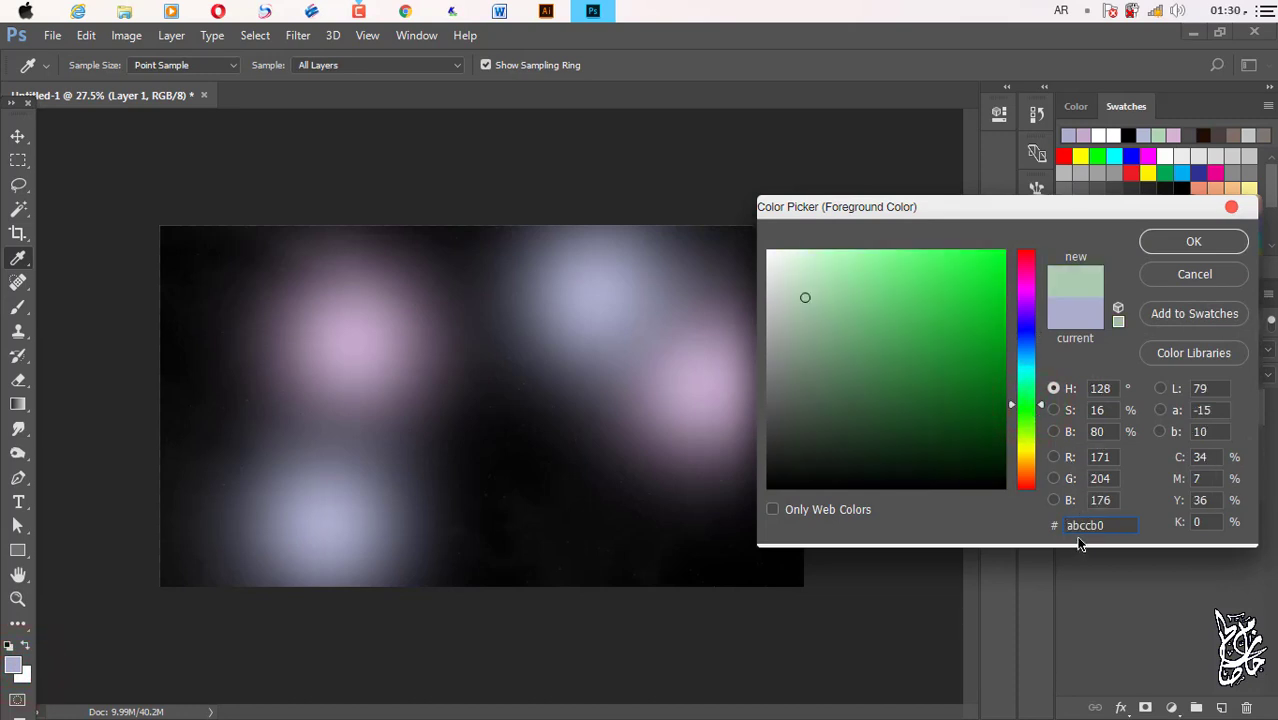
left_click(1175, 246)
left_click(508, 511)
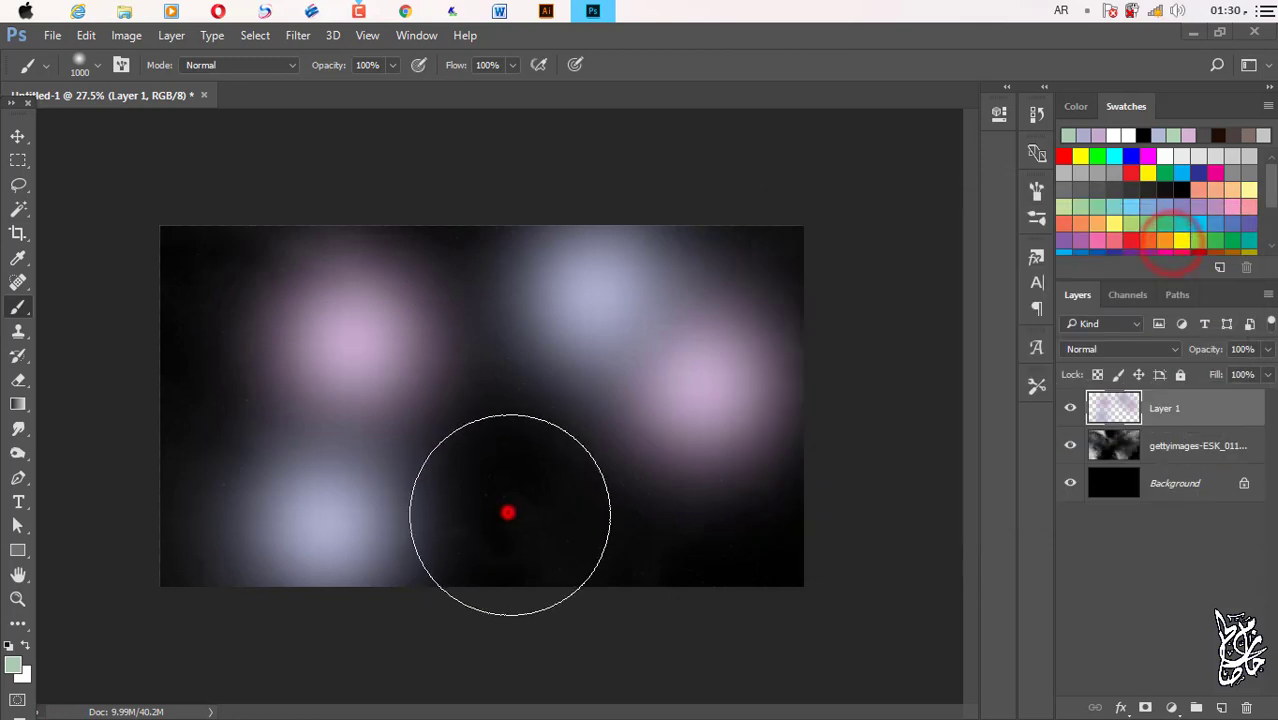
left_click(762, 494)
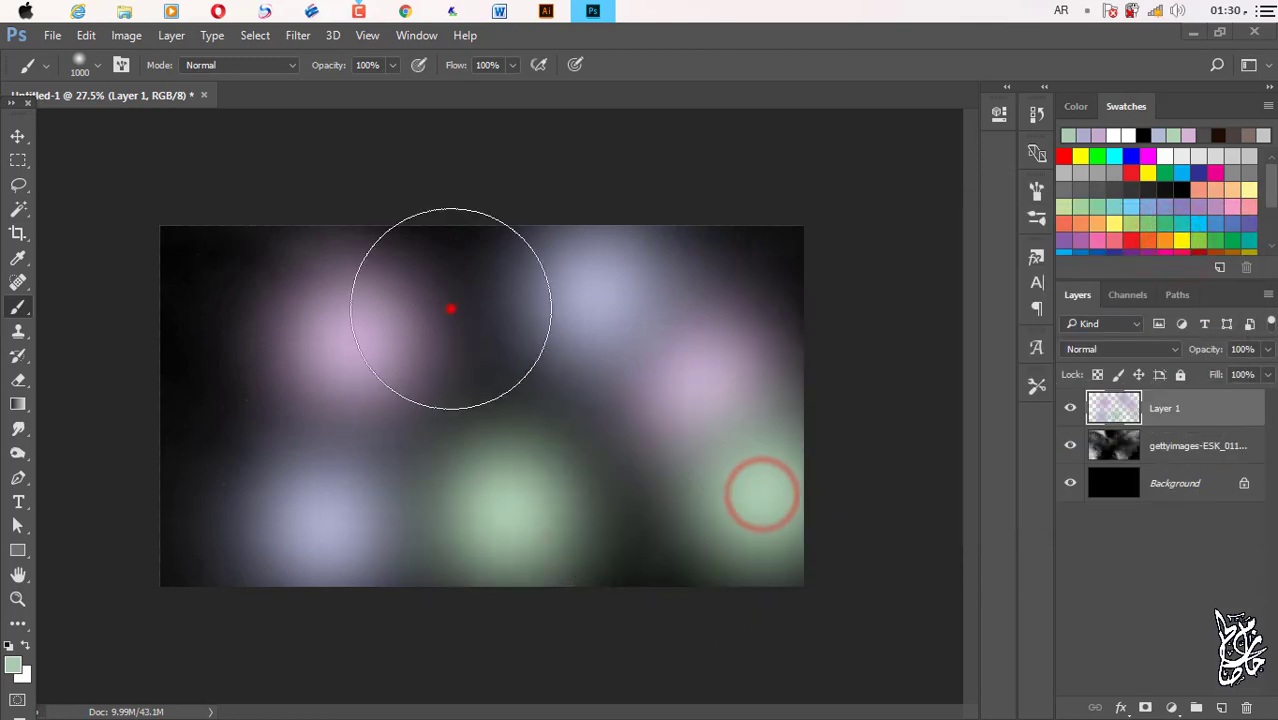
left_click(450, 308)
left_click(1100, 349)
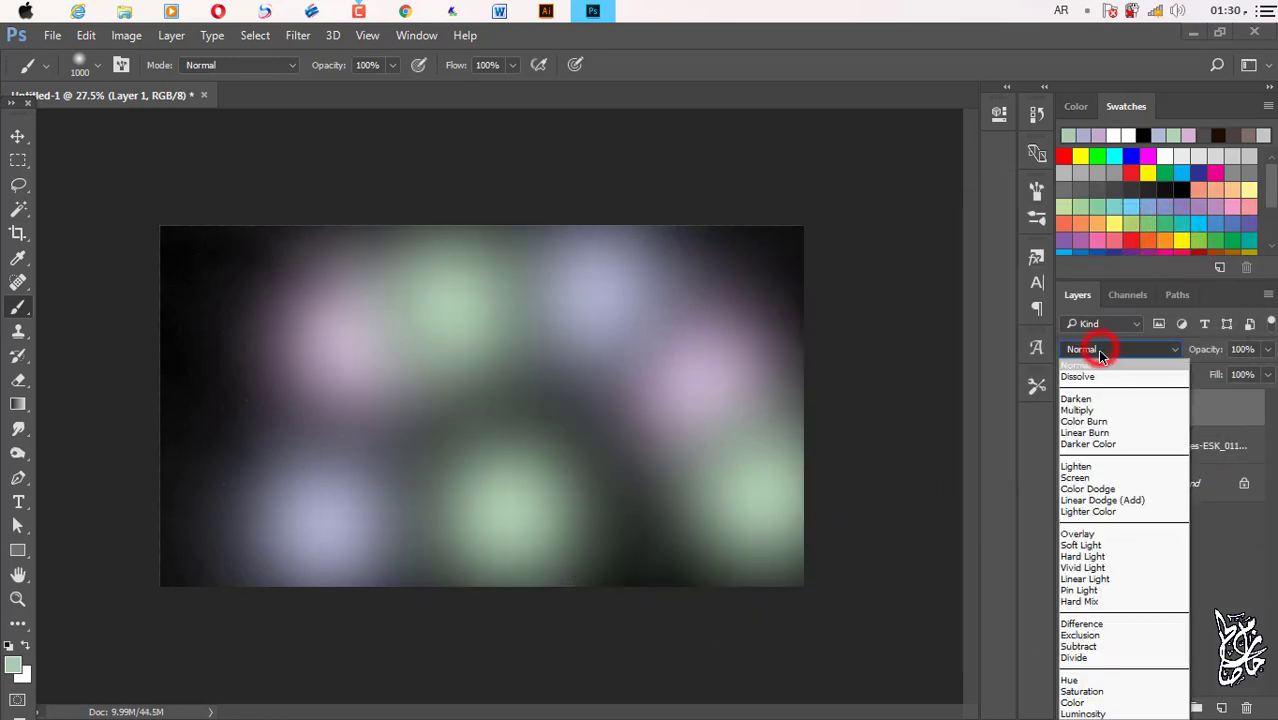
left_click(1103, 489)
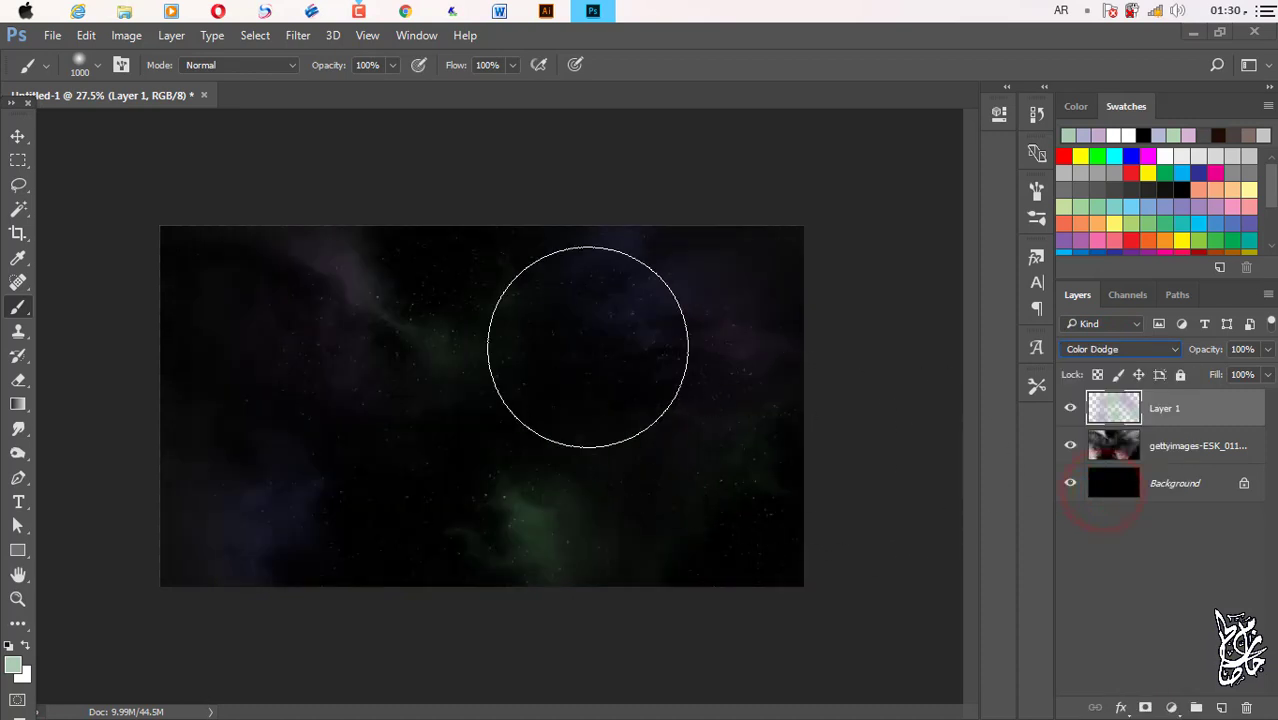
Type the word DEEP near the canvas centre and commit it.
left_click(15, 134)
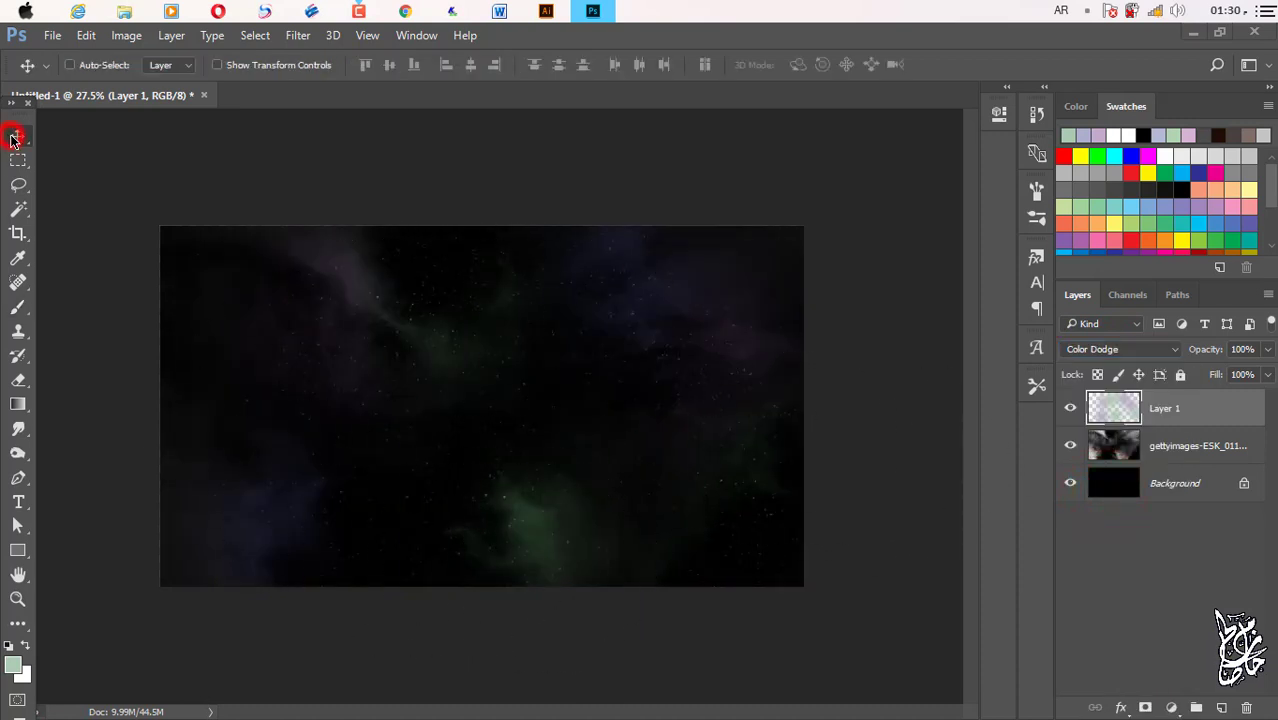
left_click(18, 504)
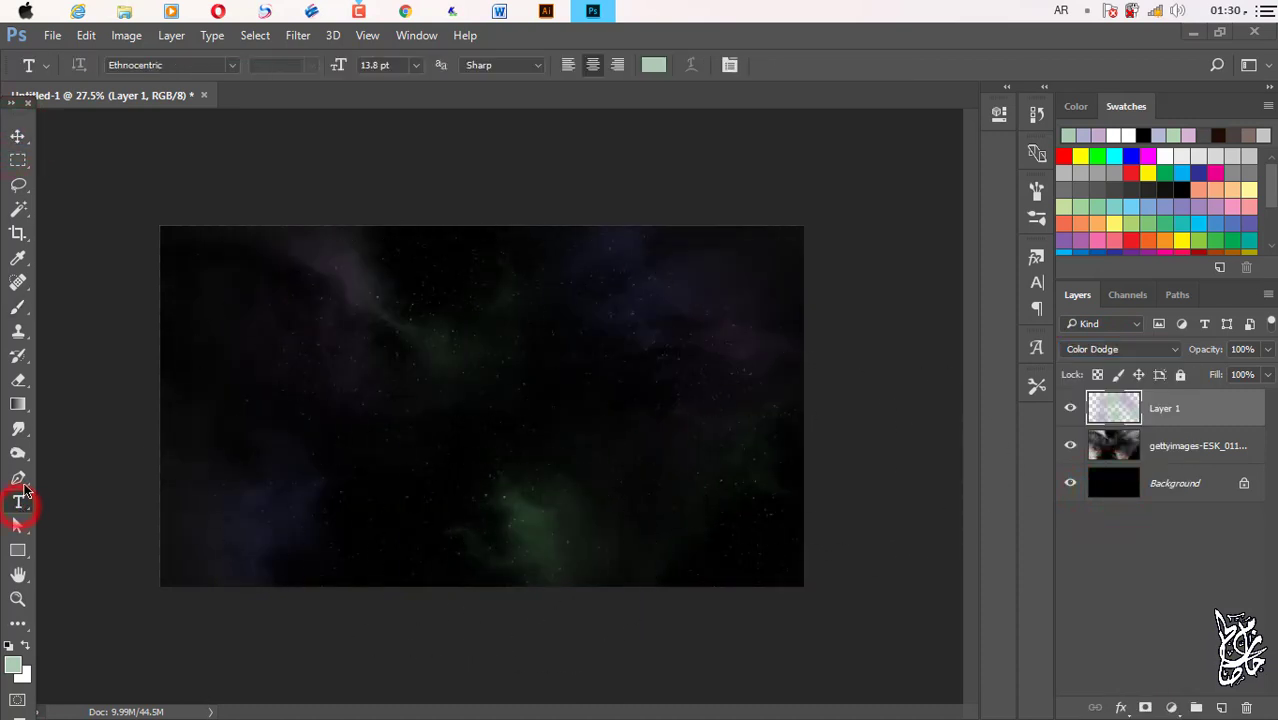
left_click(463, 390)
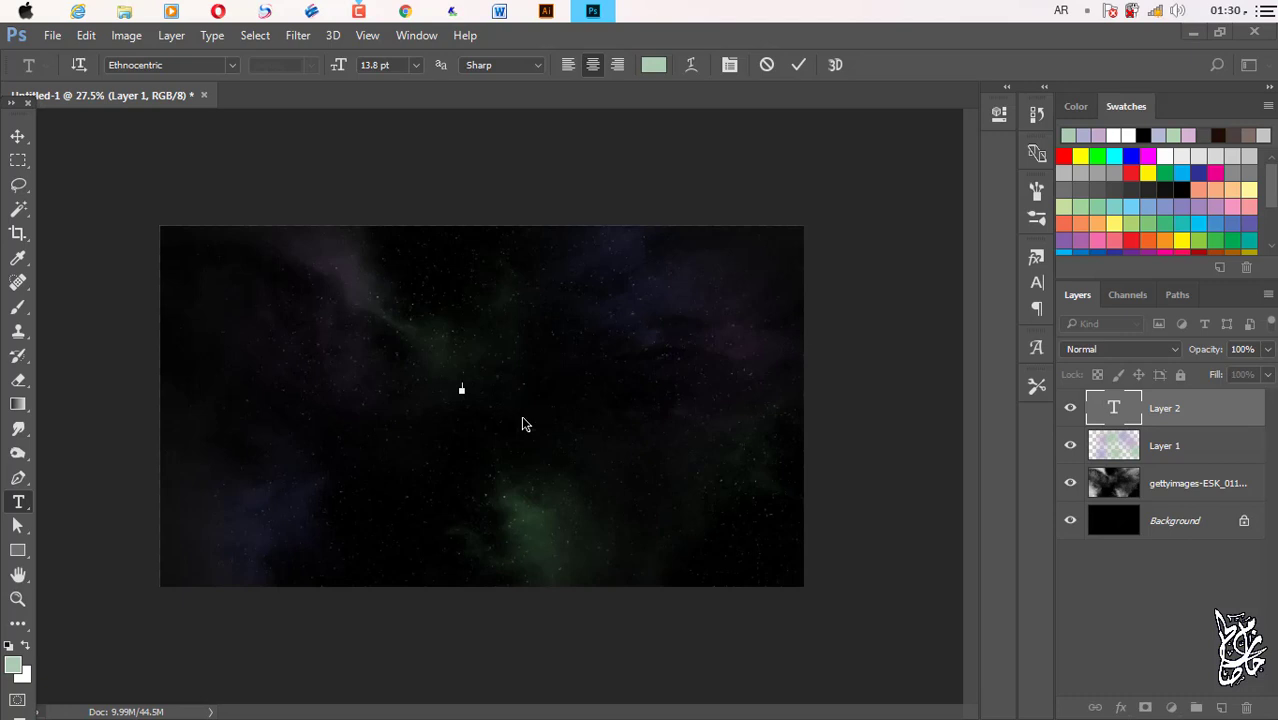
type("SPACE")
key("ctrl+a")
key("alt+shift")
left_click(17, 135)
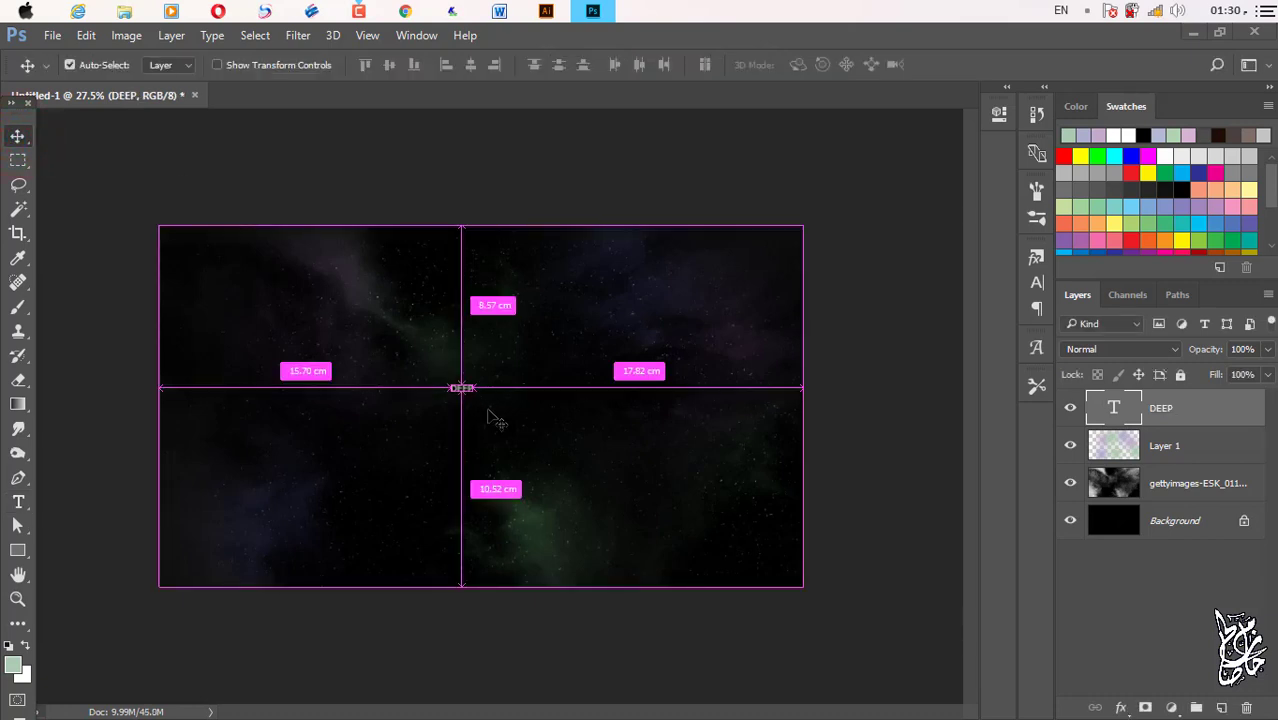
Enlarge DEEP across the canvas and set its font to Ethnocentric Regular.
key("ctrl+t")
mouse_move(548, 456)
left_mouse_down()
mouse_move(638, 507)
mouse_move(650, 485)
mouse_move(675, 507)
mouse_move(688, 486)
left_mouse_up()
double_click(538, 393)
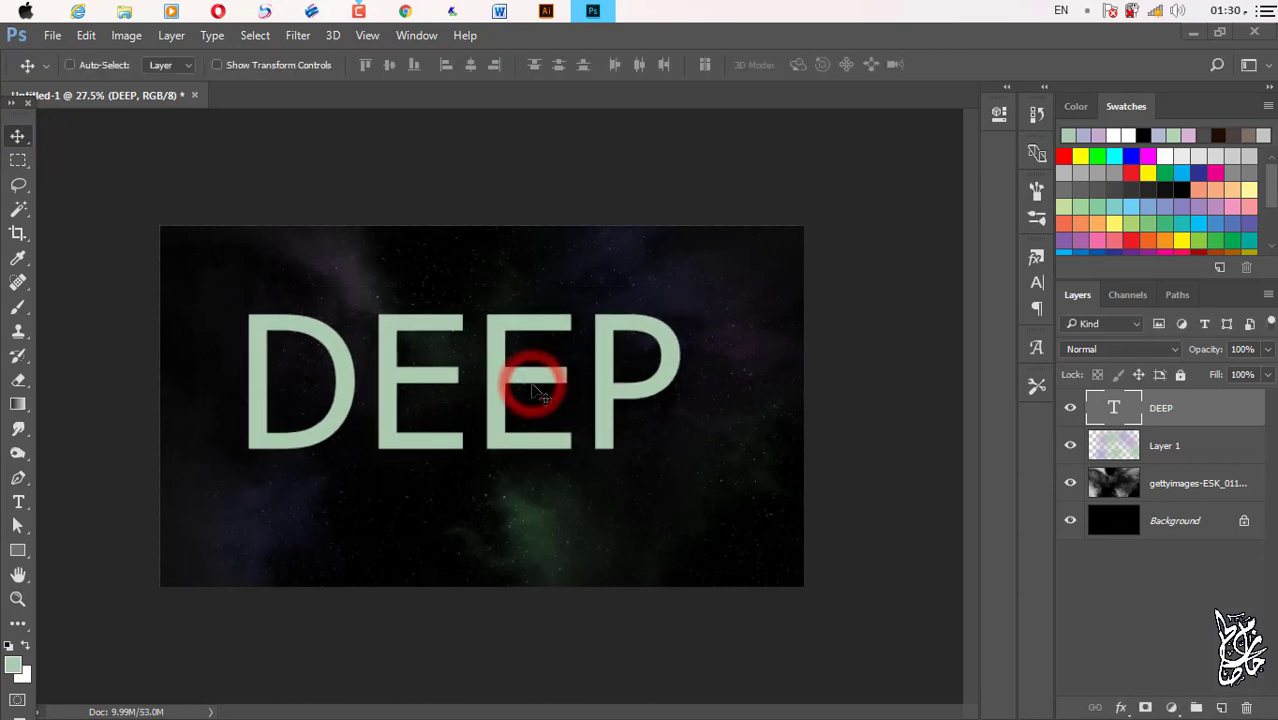
double_click(1115, 410)
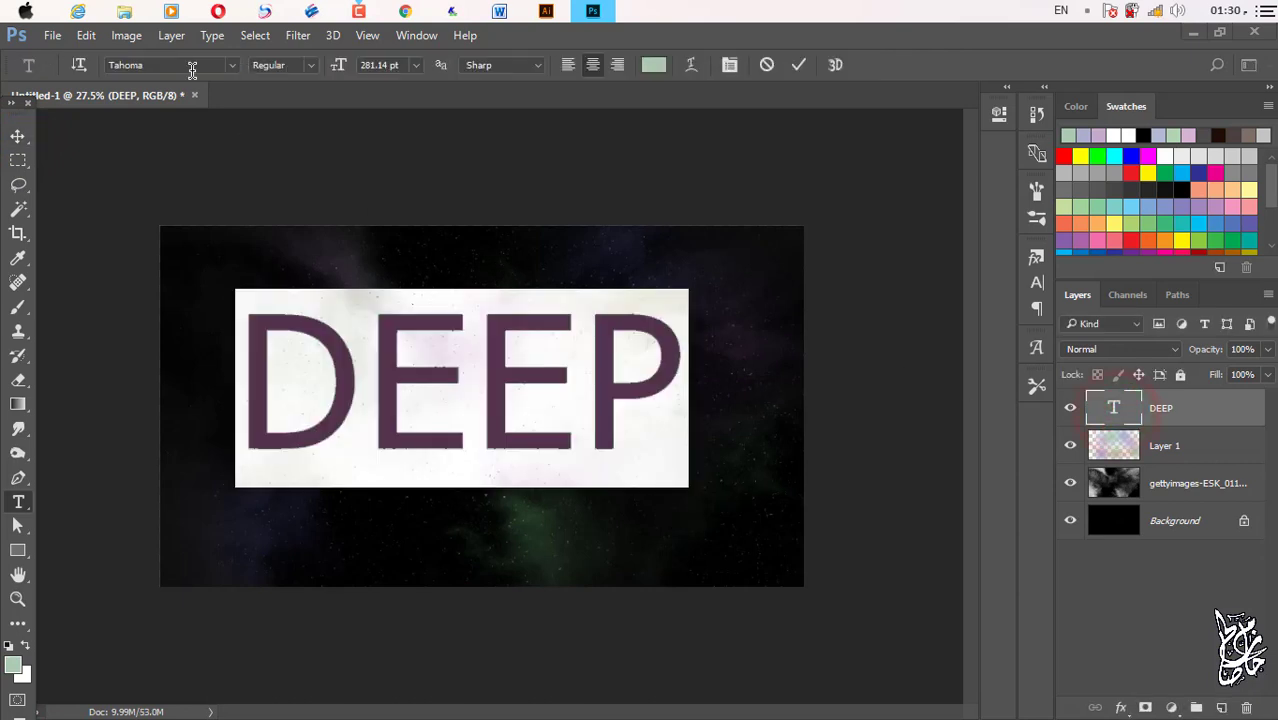
left_click(187, 65)
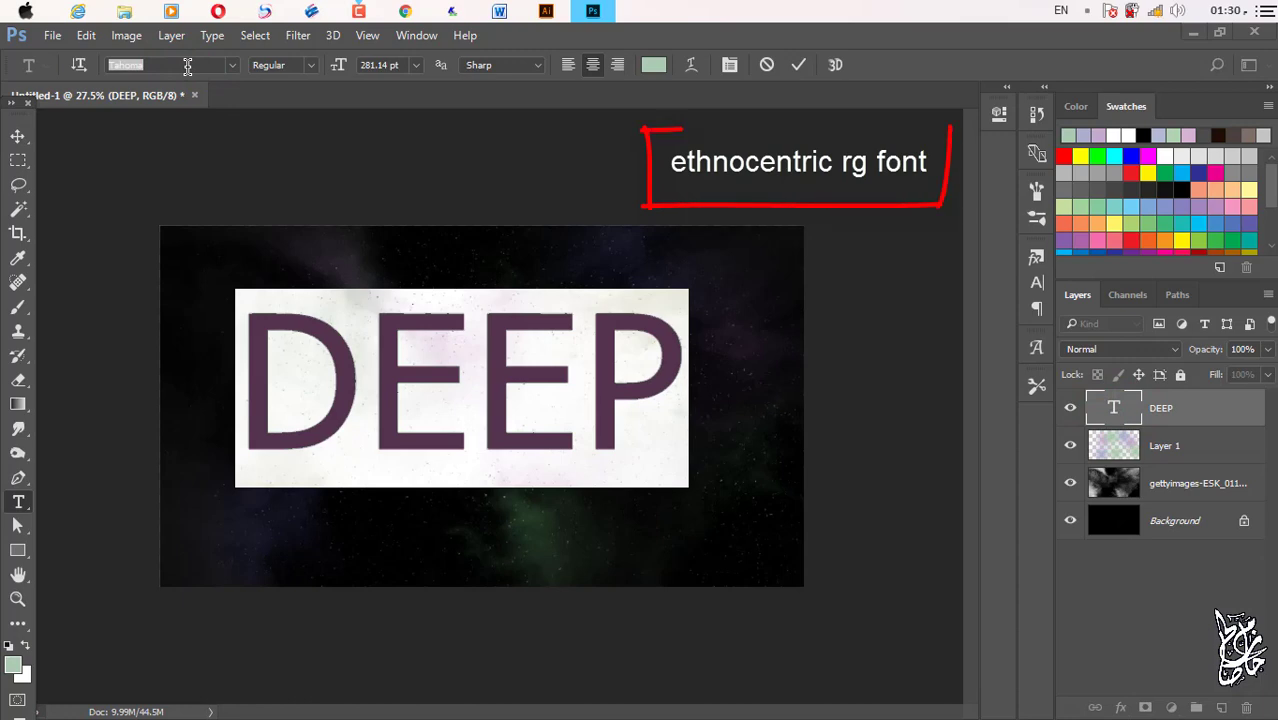
type("ETH")
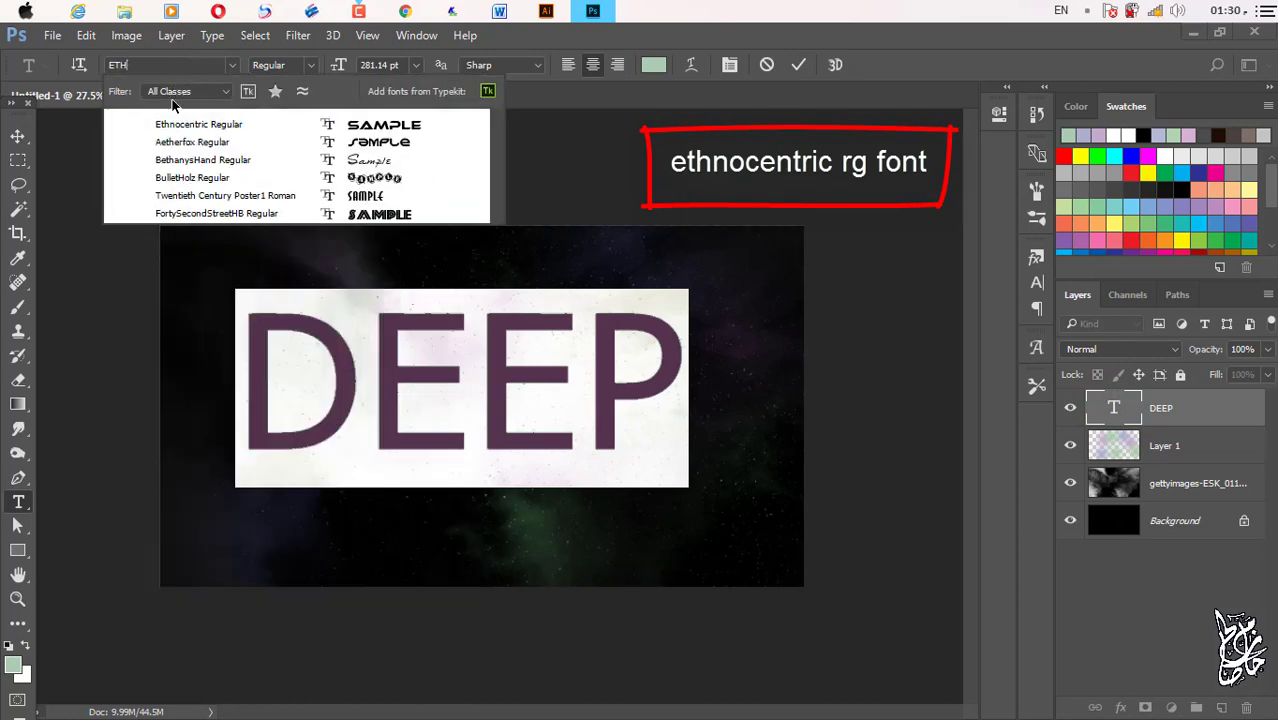
left_click(179, 127)
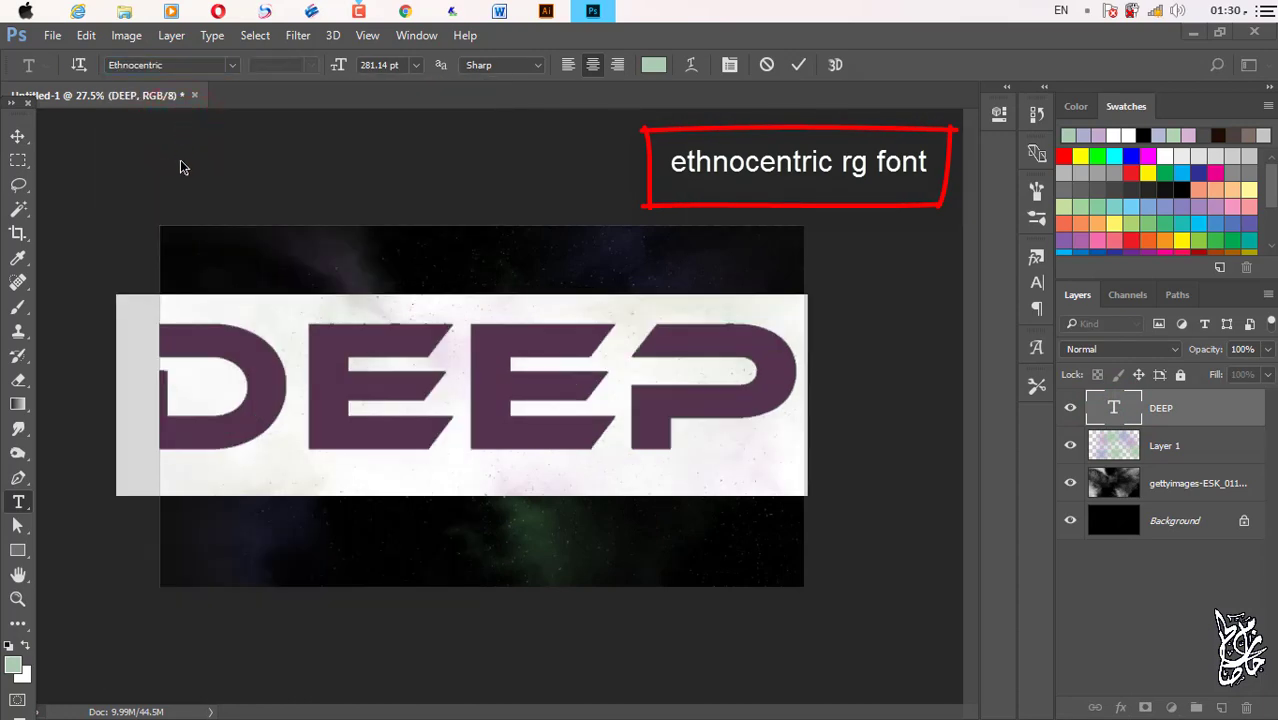
left_click(17, 137)
Shrink DEEP to about 167 pt and move it up, centred over the nebula.
key("ctrl+t")
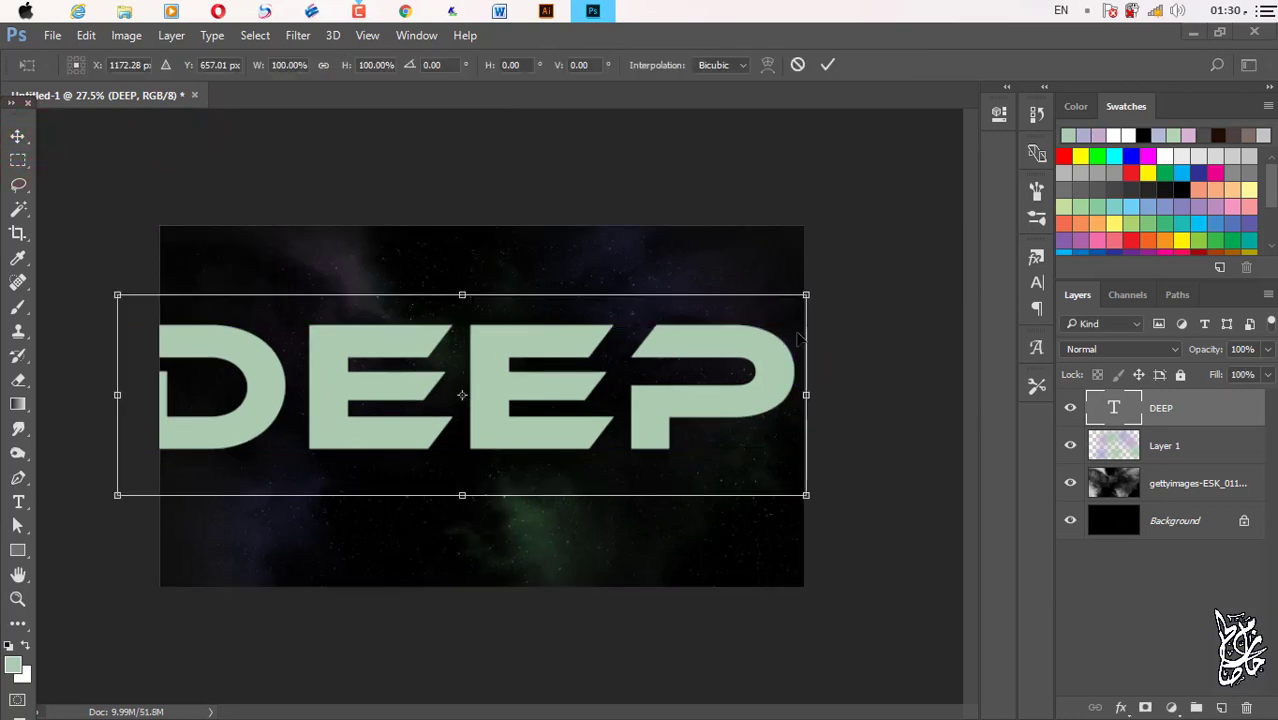
left_click(806, 300)
left_click_drag(806, 300, 684, 343)
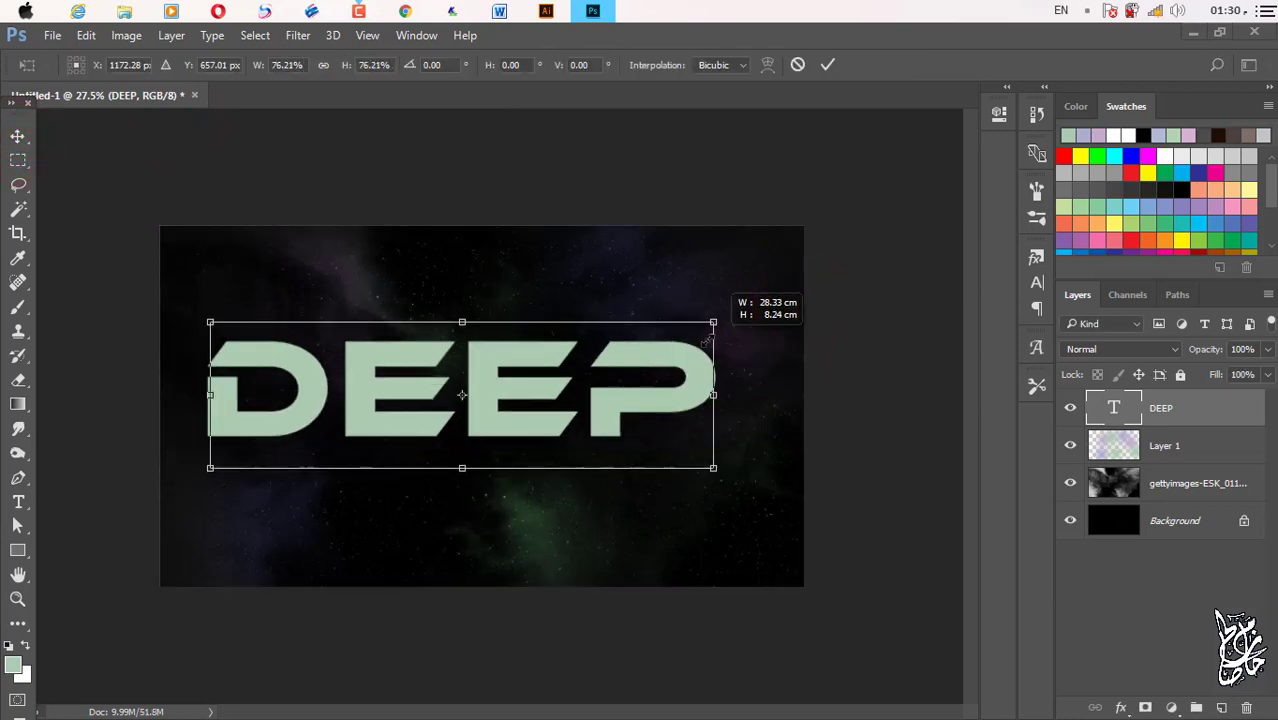
double_click(608, 372)
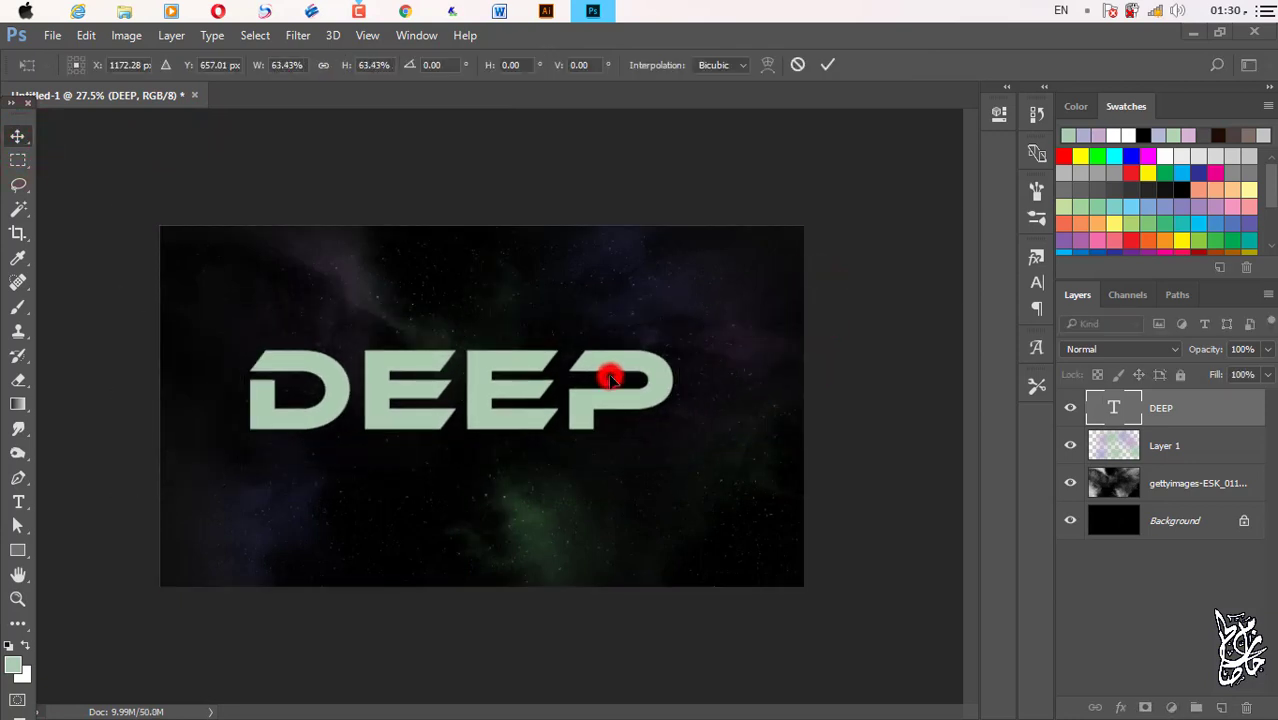
left_click_drag(608, 372, 645, 344)
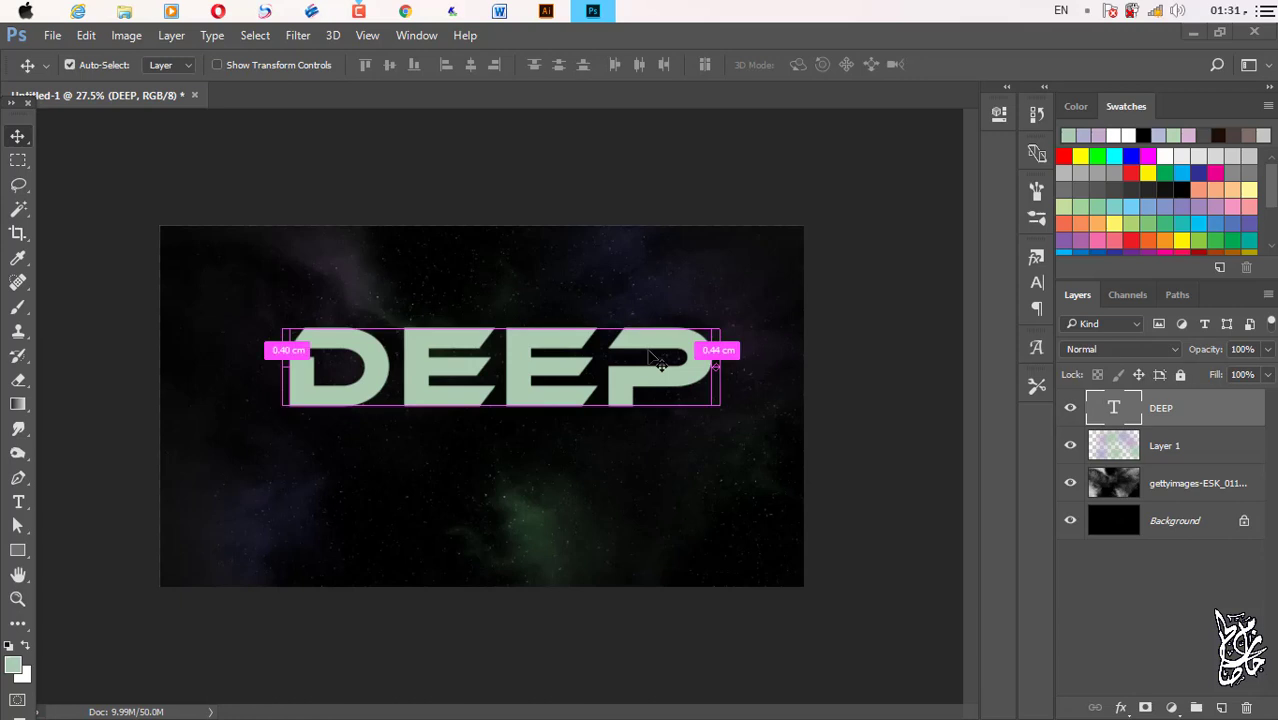
key("ctrl+t")
left_click_drag(720, 312, 708, 320)
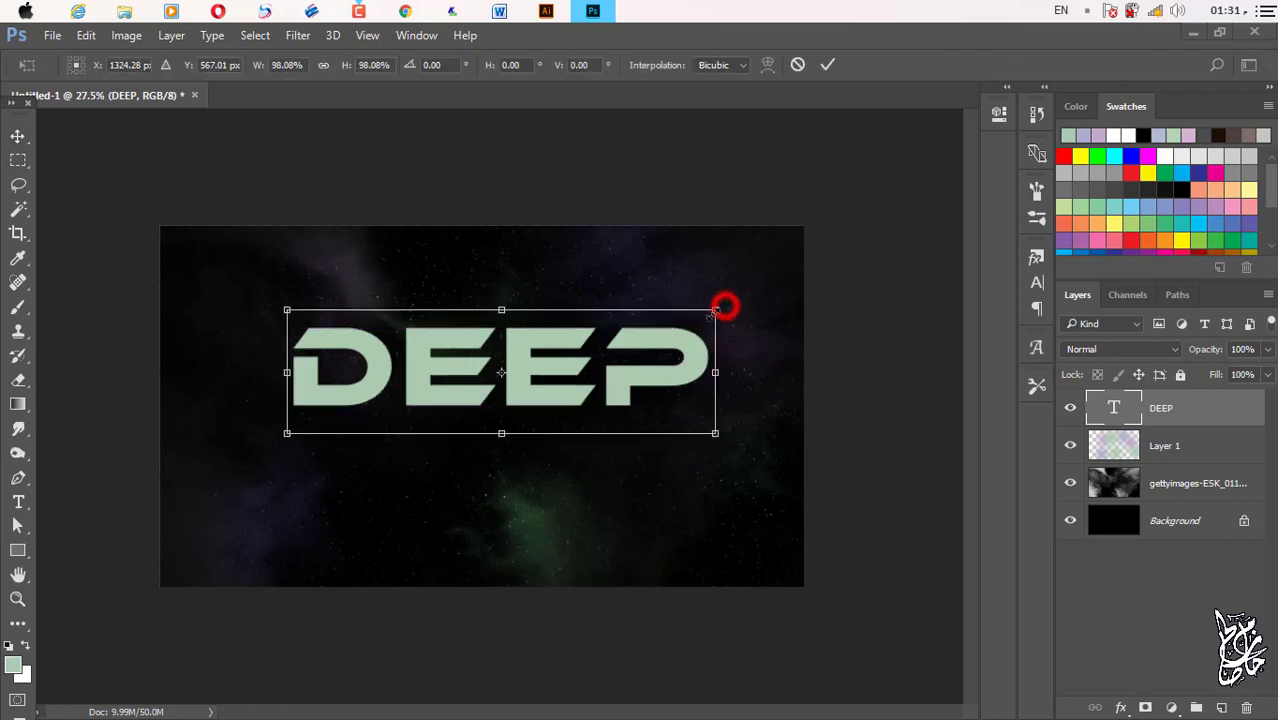
double_click(655, 350)
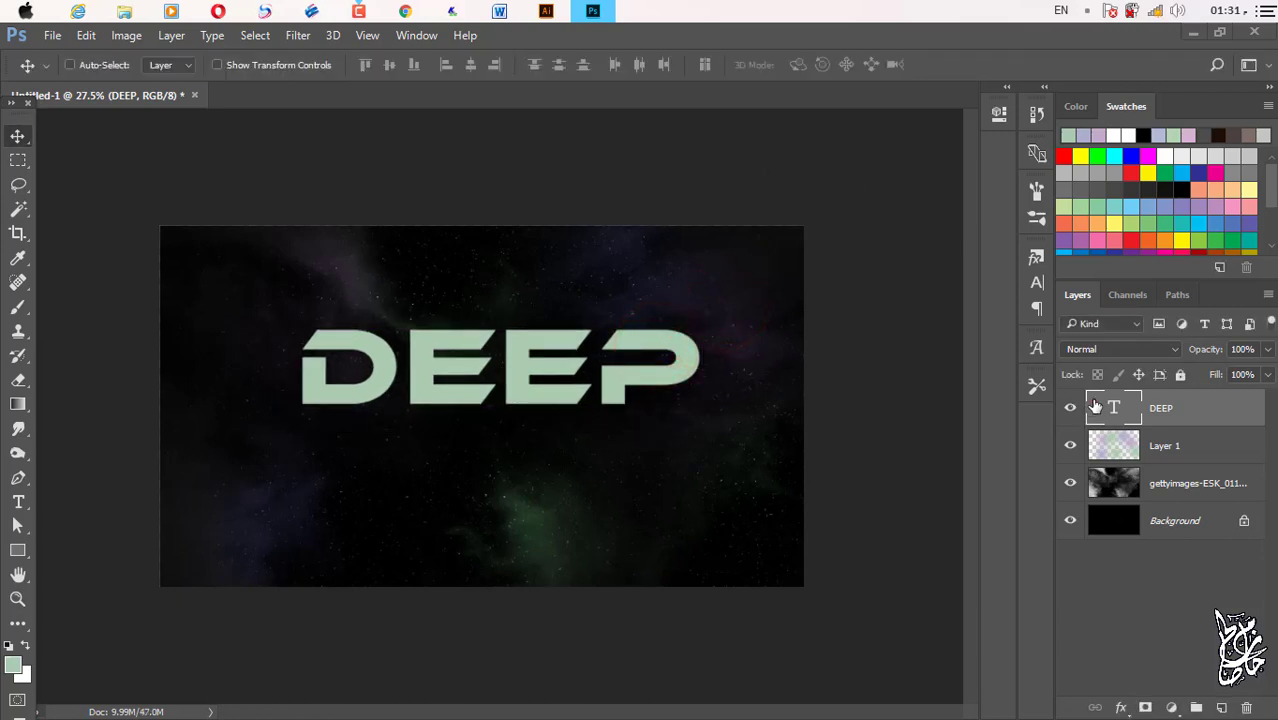
Change the DEEP text colour to white (ffffff) and commit.
double_click(1113, 408)
left_click(653, 65)
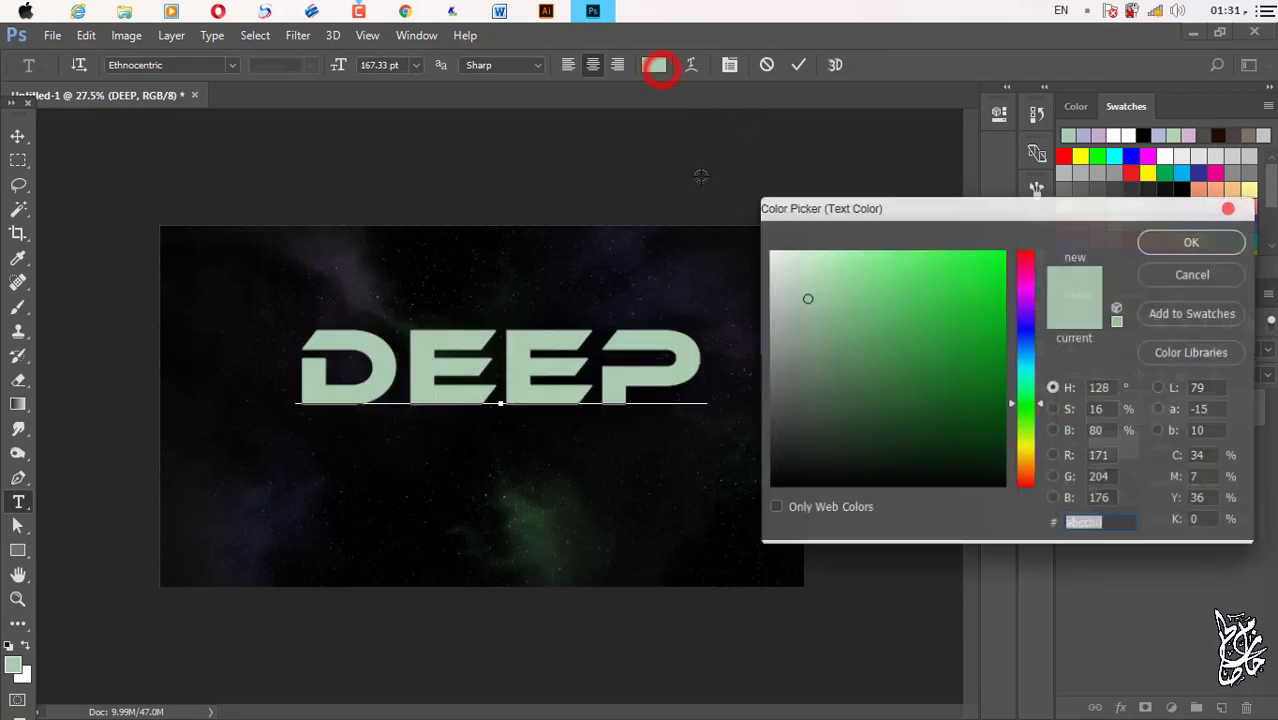
left_click_drag(779, 255, 755, 241)
left_click(1173, 240)
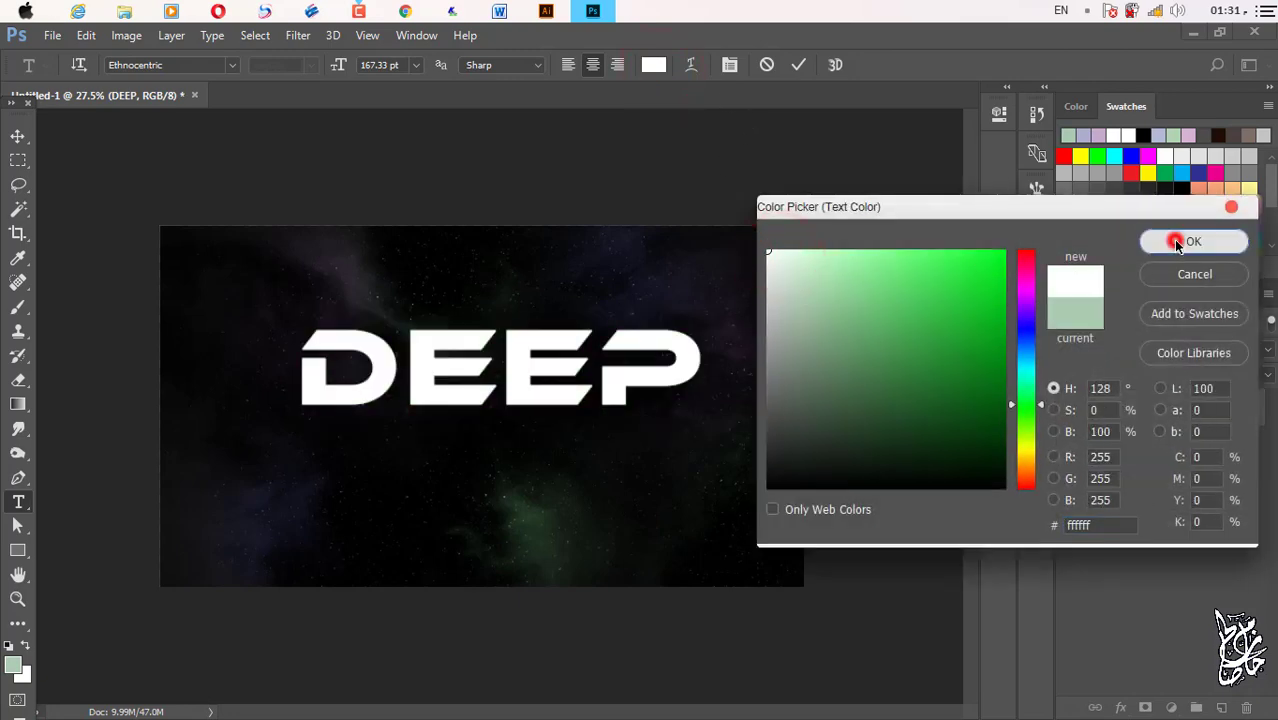
left_click(18, 136)
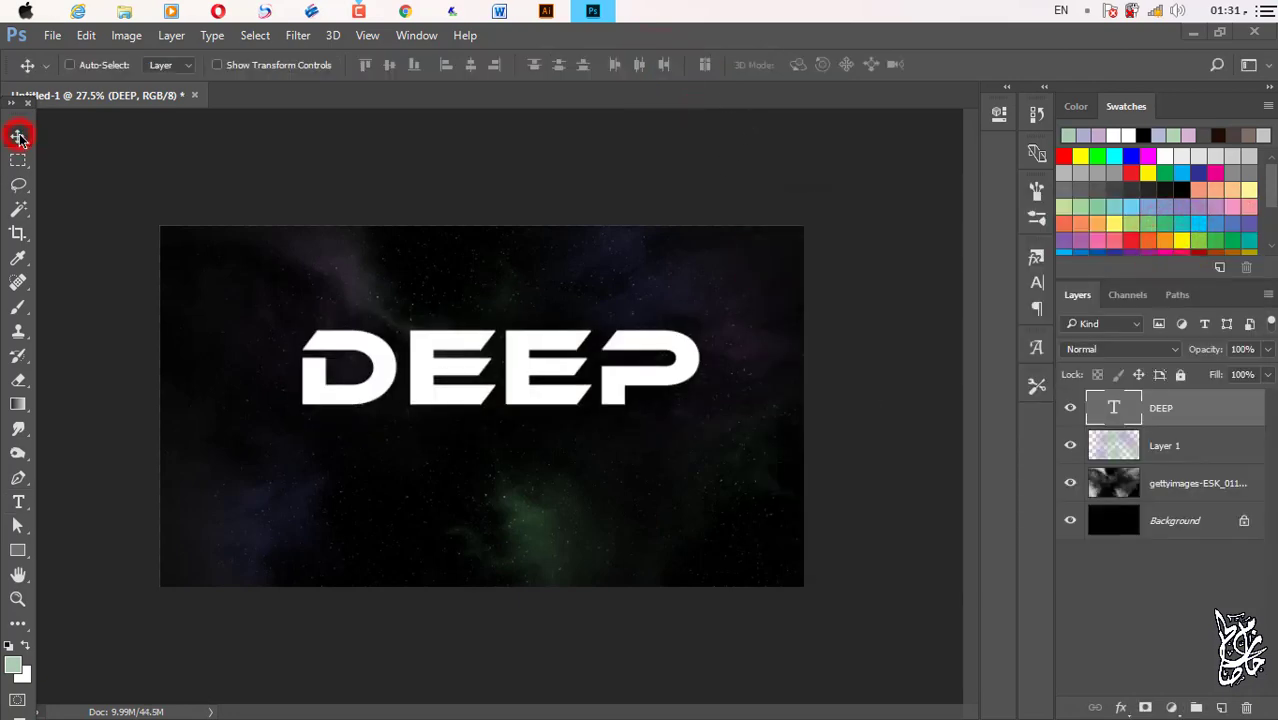
left_click(1225, 415)
left_click(1216, 411)
Give DEEP a Color Burn drop shadow with 0 px size, and enable Inner Glow.
double_click(1200, 410)
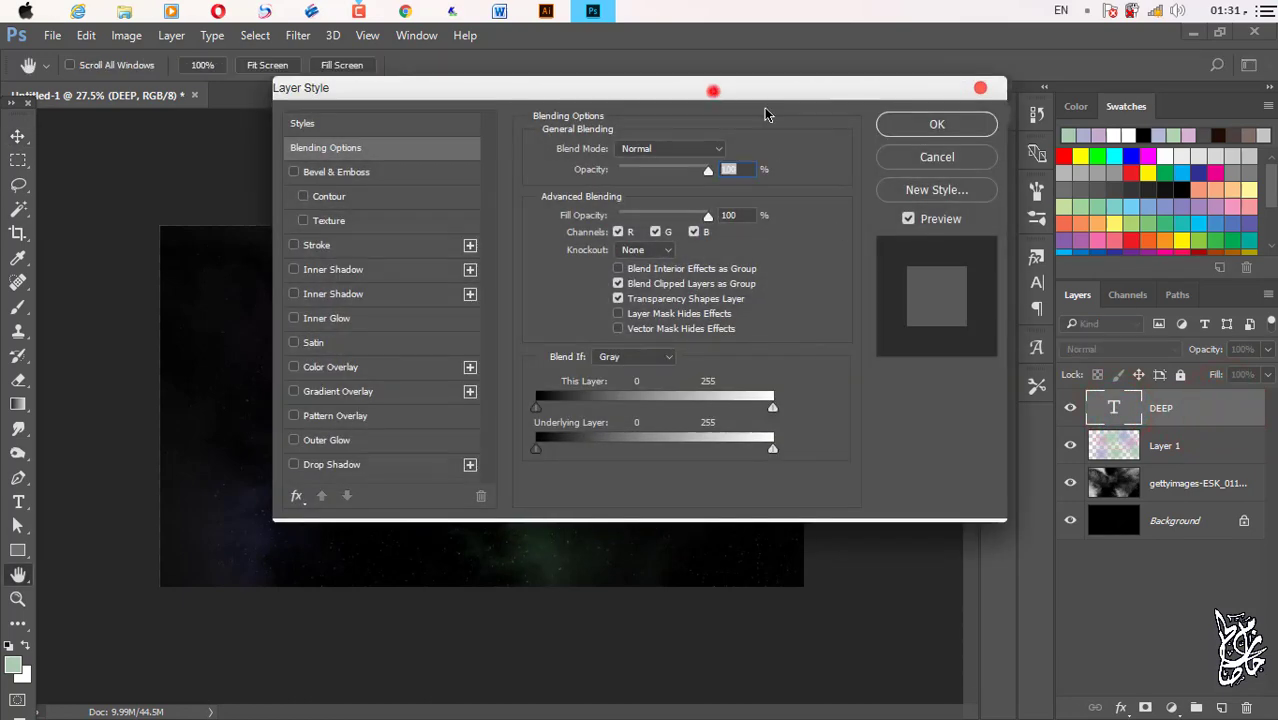
left_click_drag(775, 92, 1013, 89)
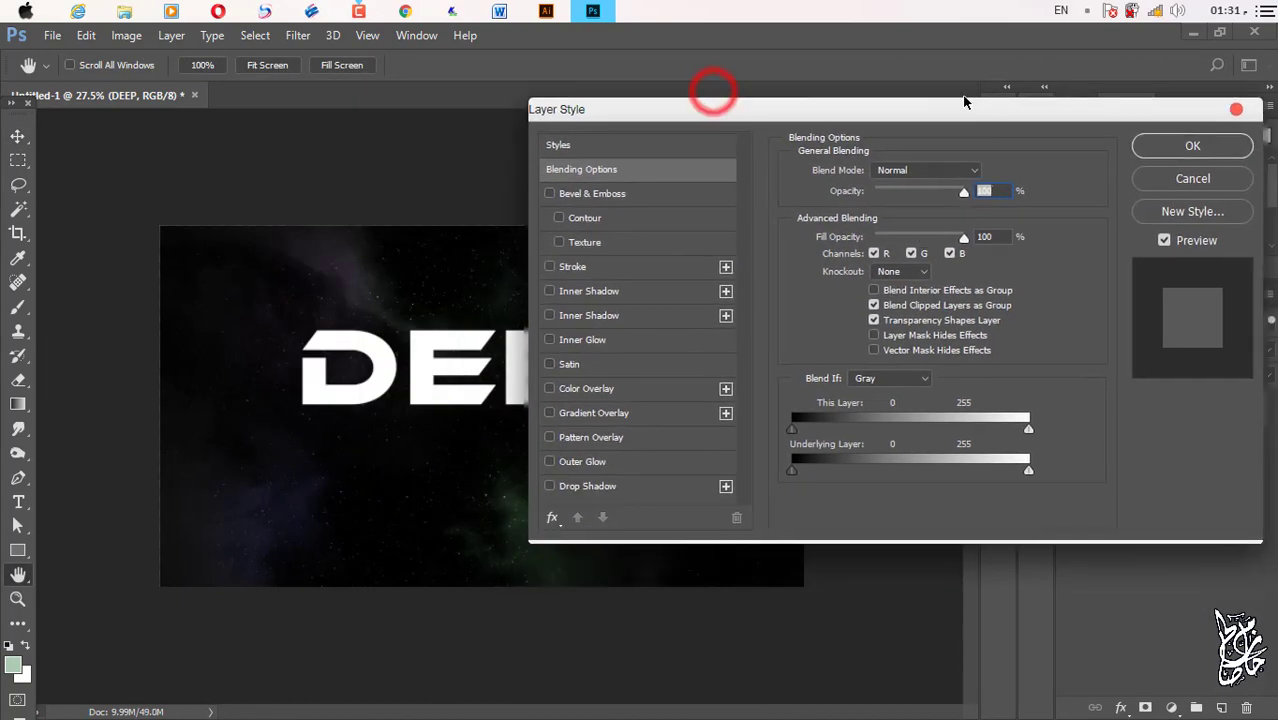
left_click(598, 464)
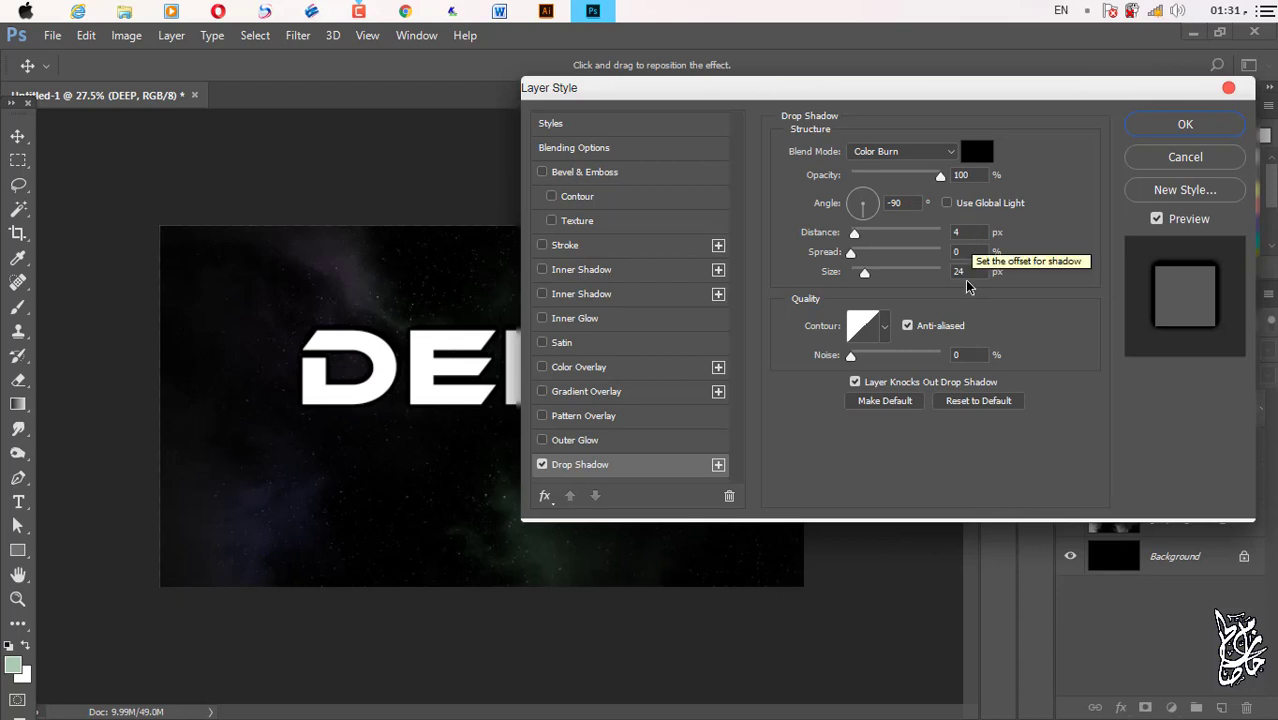
left_click(968, 272)
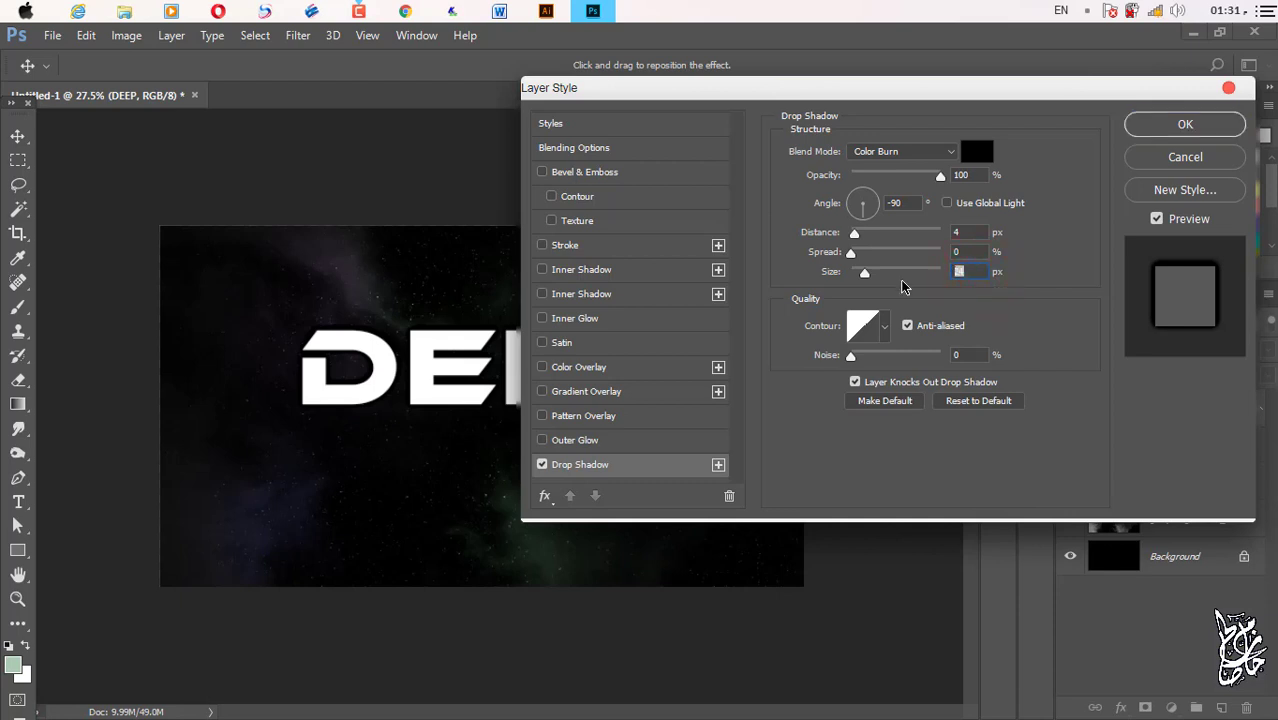
type("0")
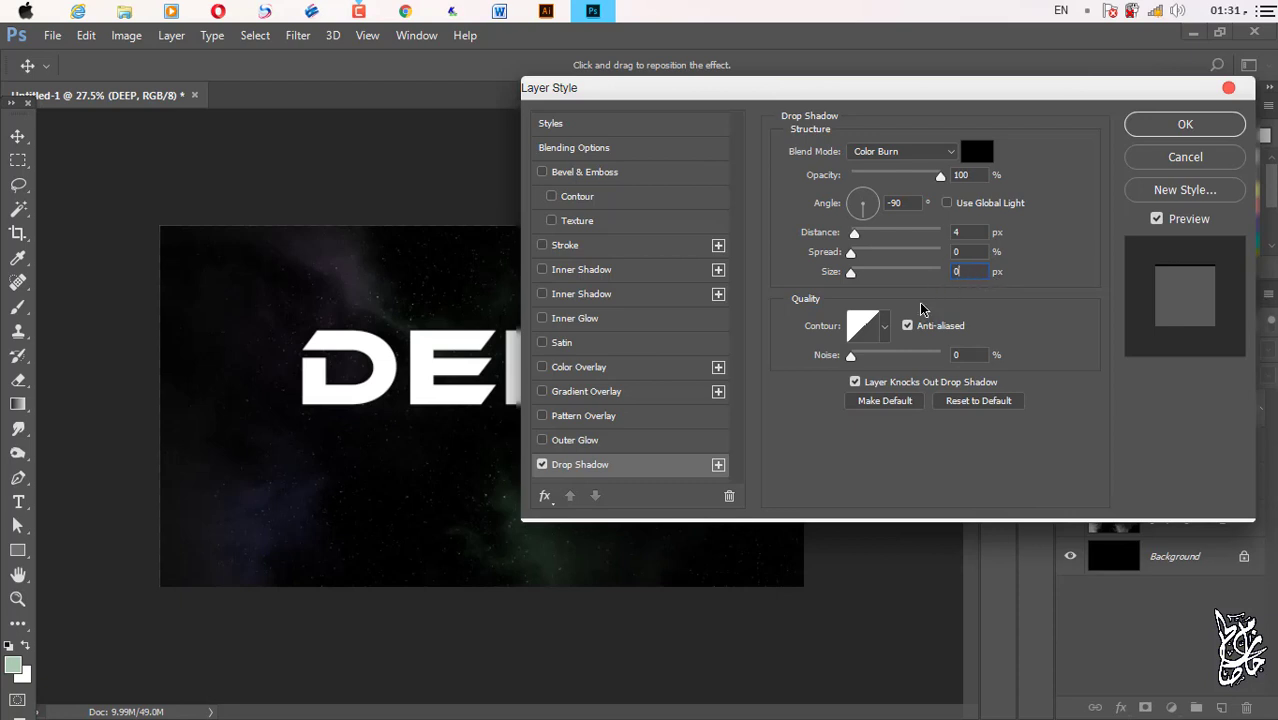
left_click(566, 320)
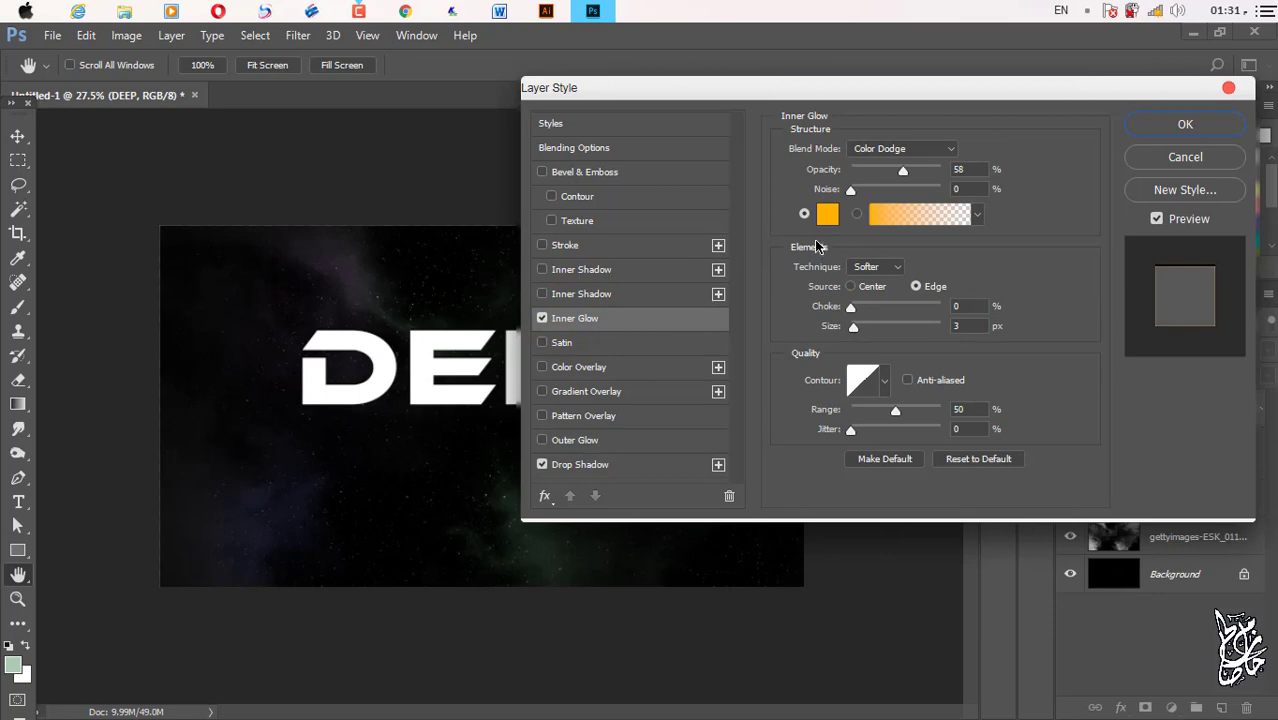
Make the inner glow orange ffb400 at 58% and 3 px, then enable Bevel & Emboss.
left_click(826, 216)
left_click(1104, 526)
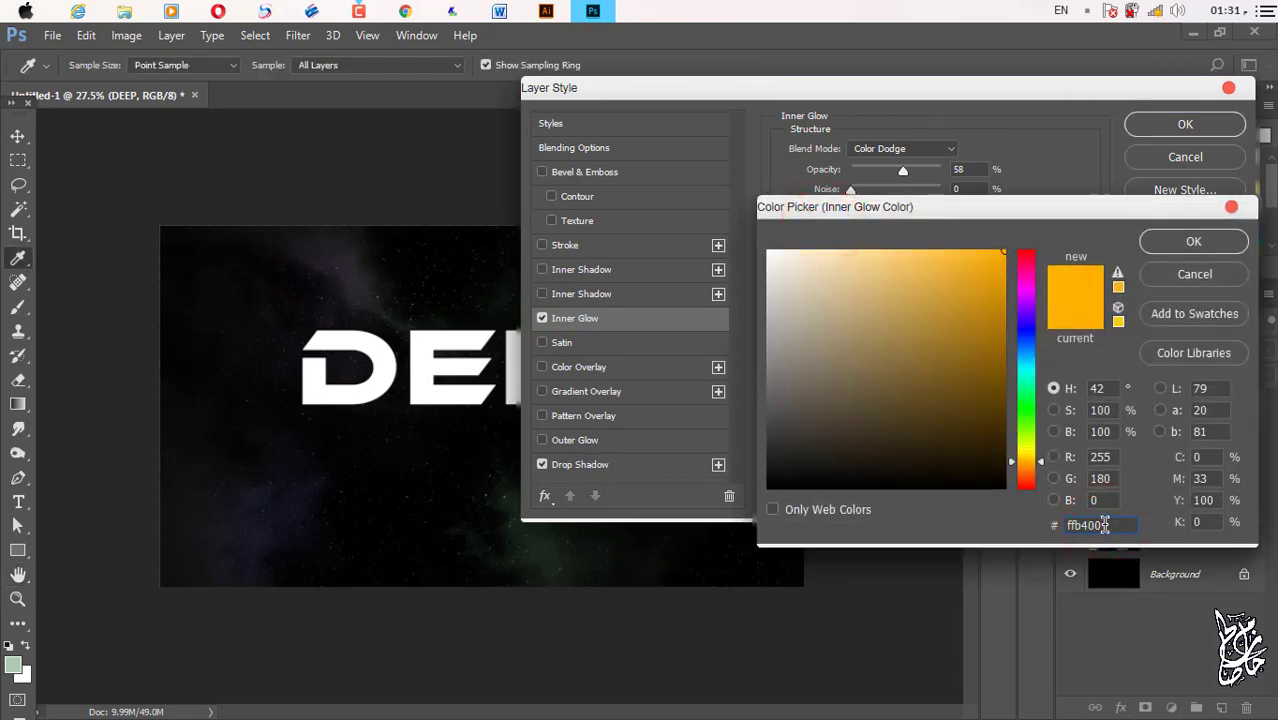
left_click(1190, 241)
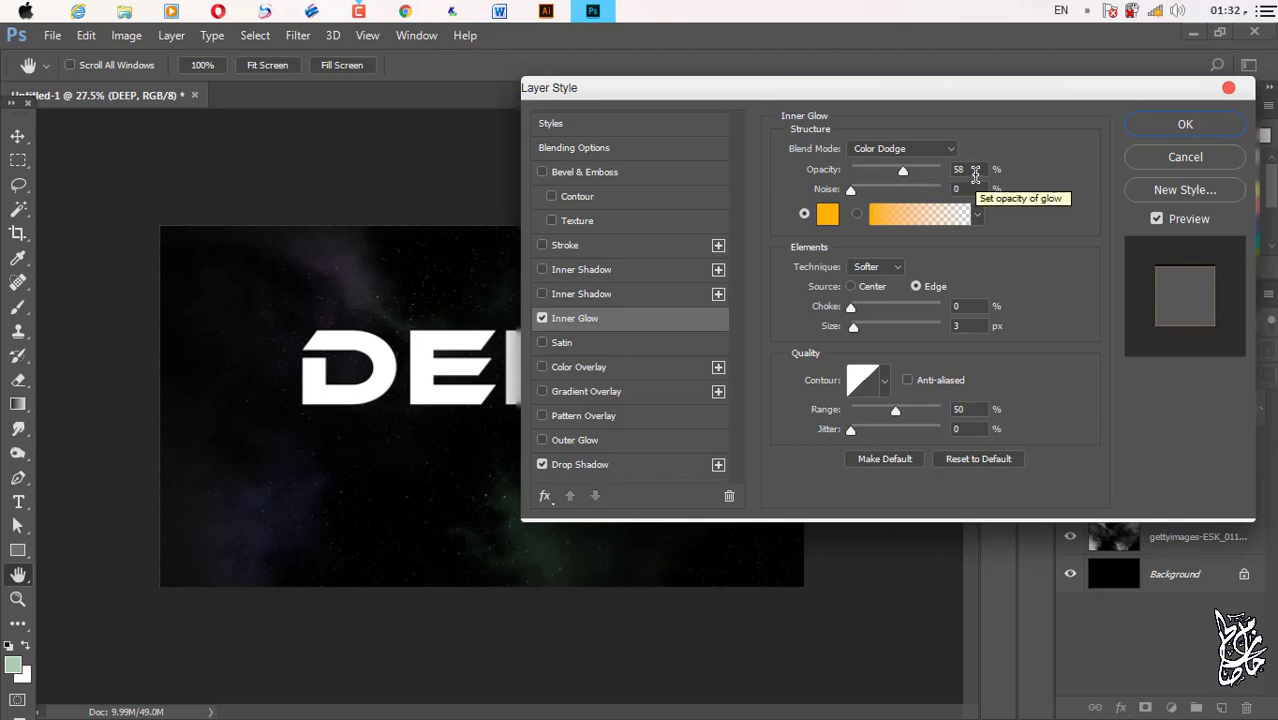
left_click(978, 326)
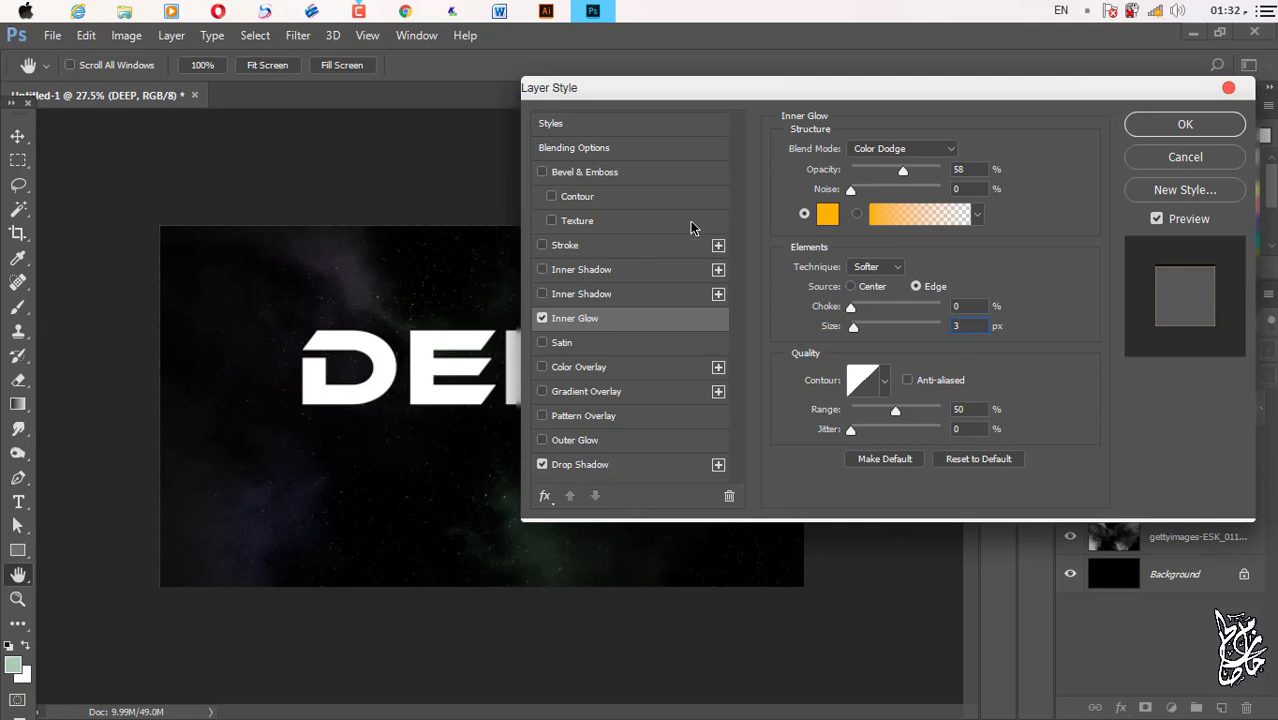
left_click(590, 172)
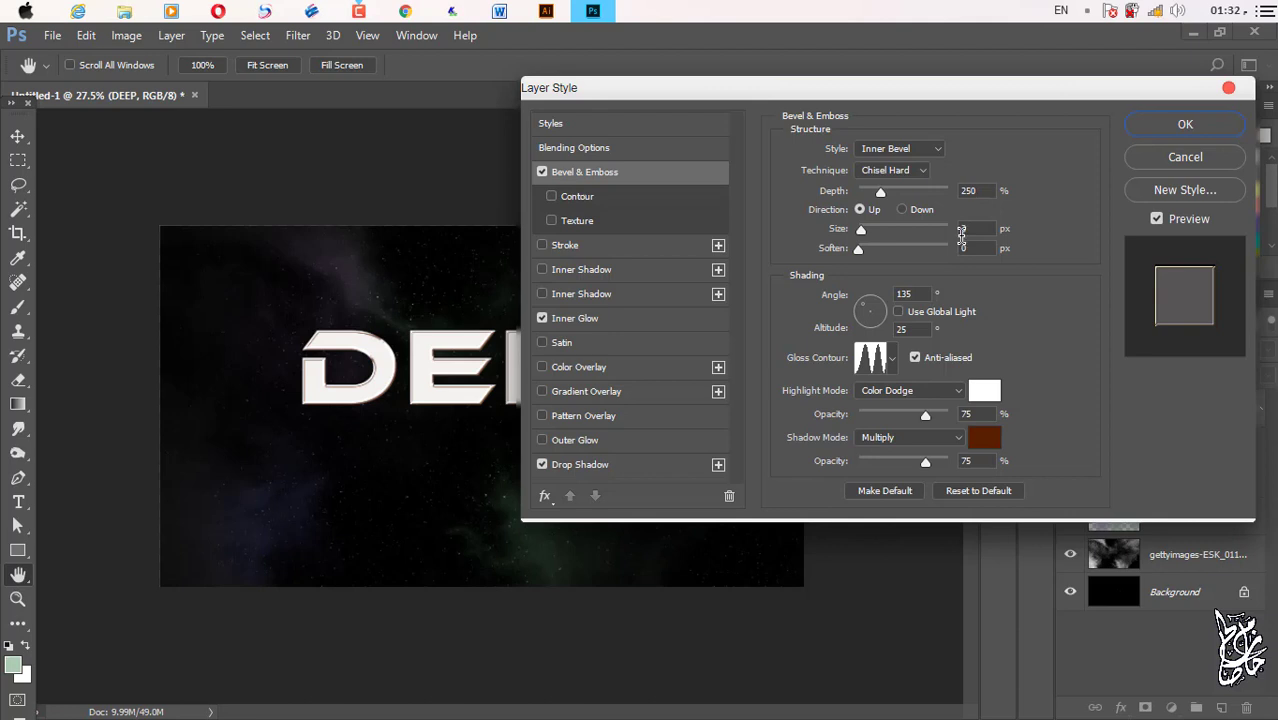
Set the bevel Altitude to 25 and choose a Gloss Contour preset.
double_click(914, 328)
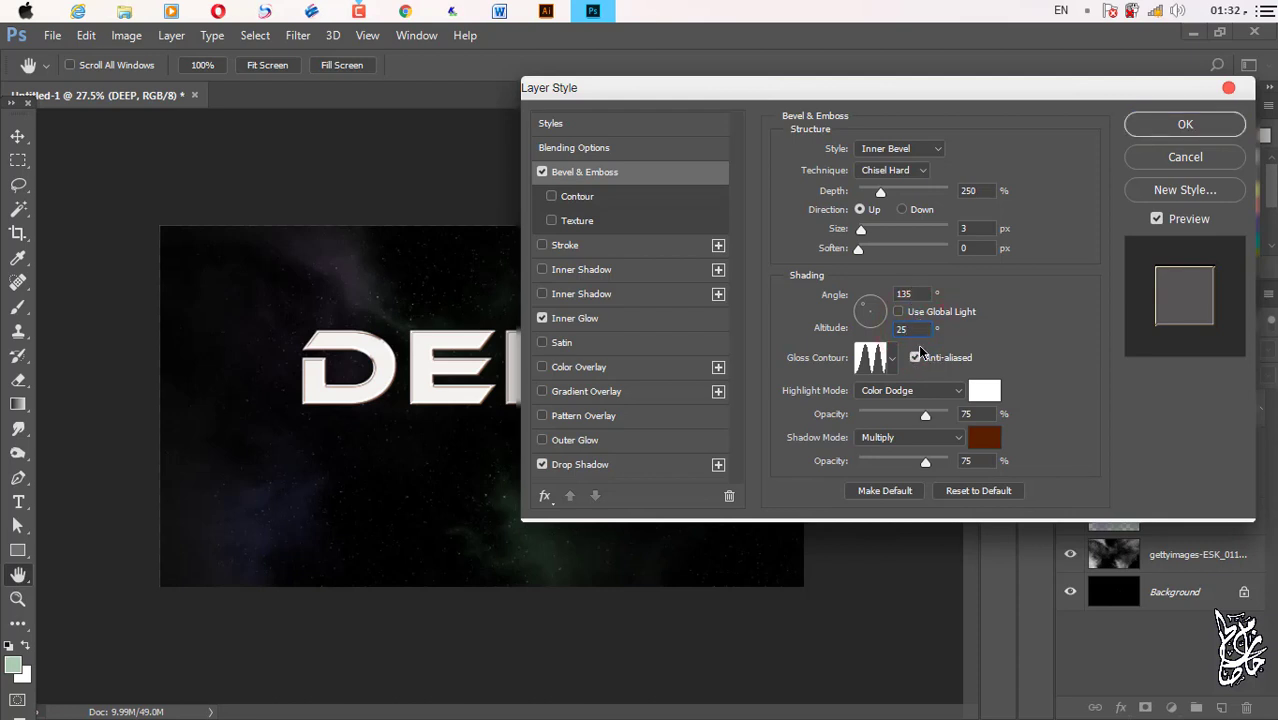
left_click(890, 358)
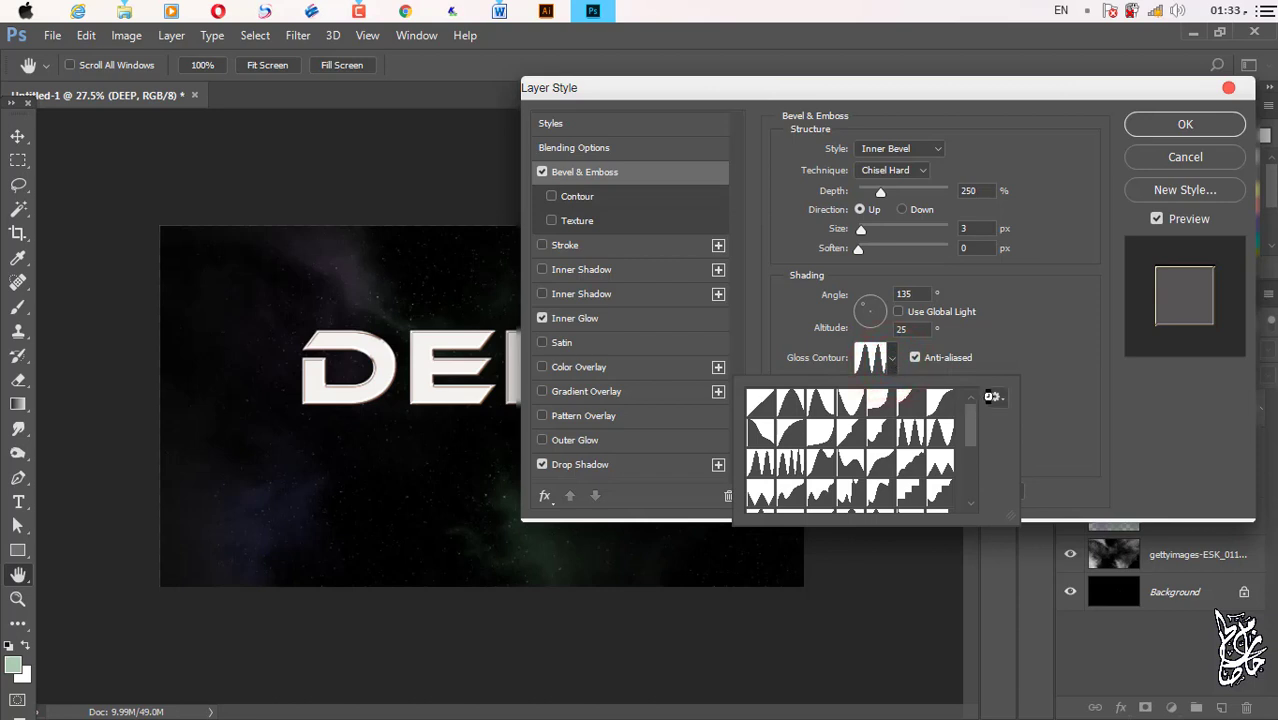
left_click(995, 397)
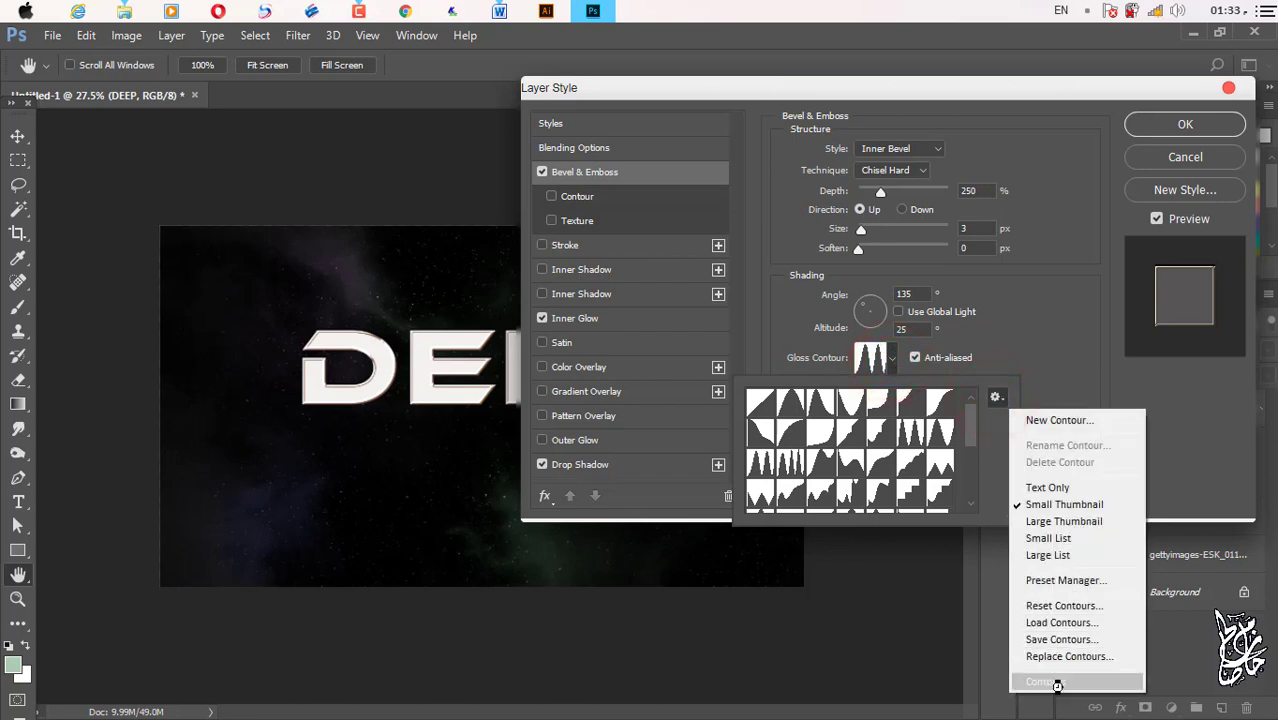
left_click(993, 434)
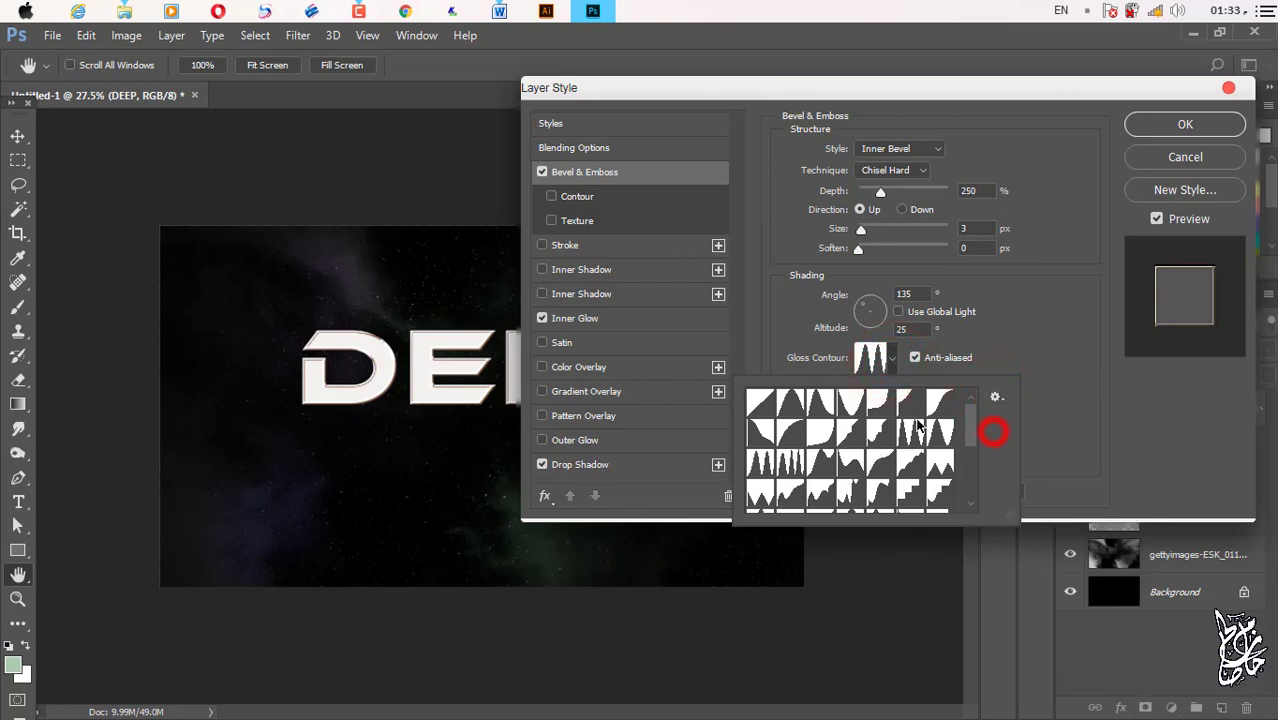
left_click(760, 470)
left_click(1028, 346)
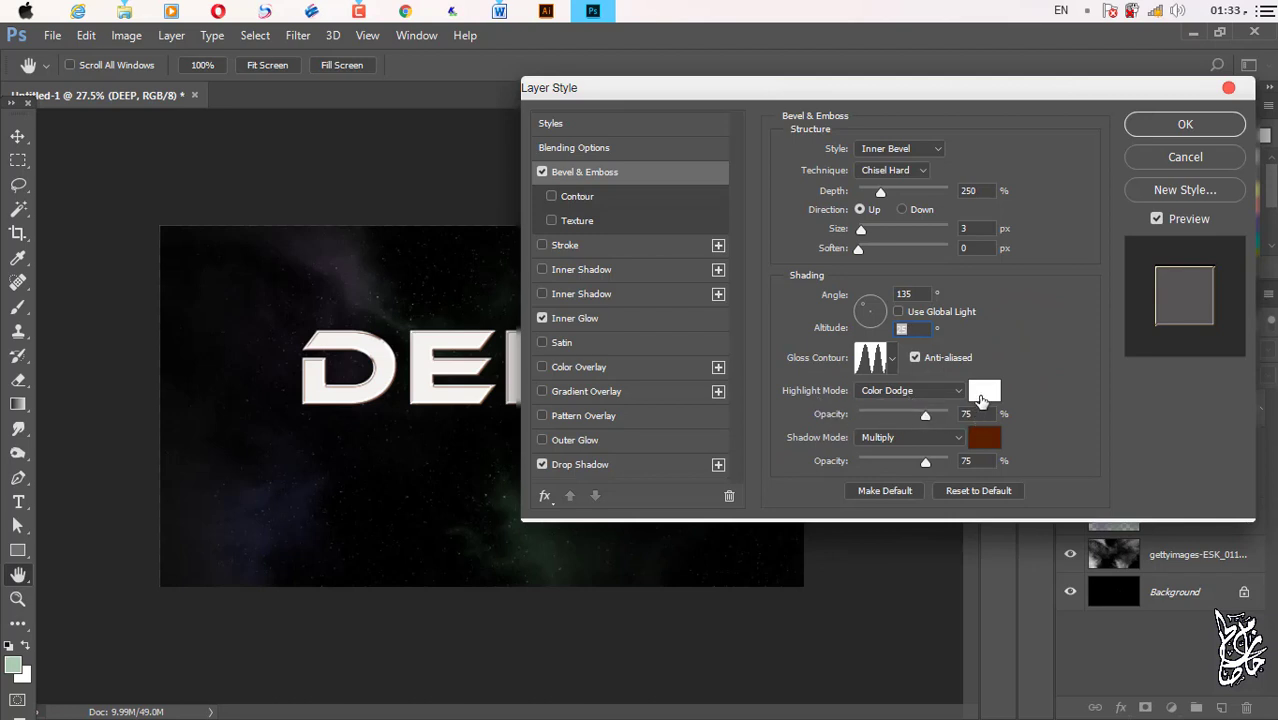
Make the bevel shadow colour dark brown 591e00 and enable a Satin effect.
left_click(979, 445)
left_click(1116, 525)
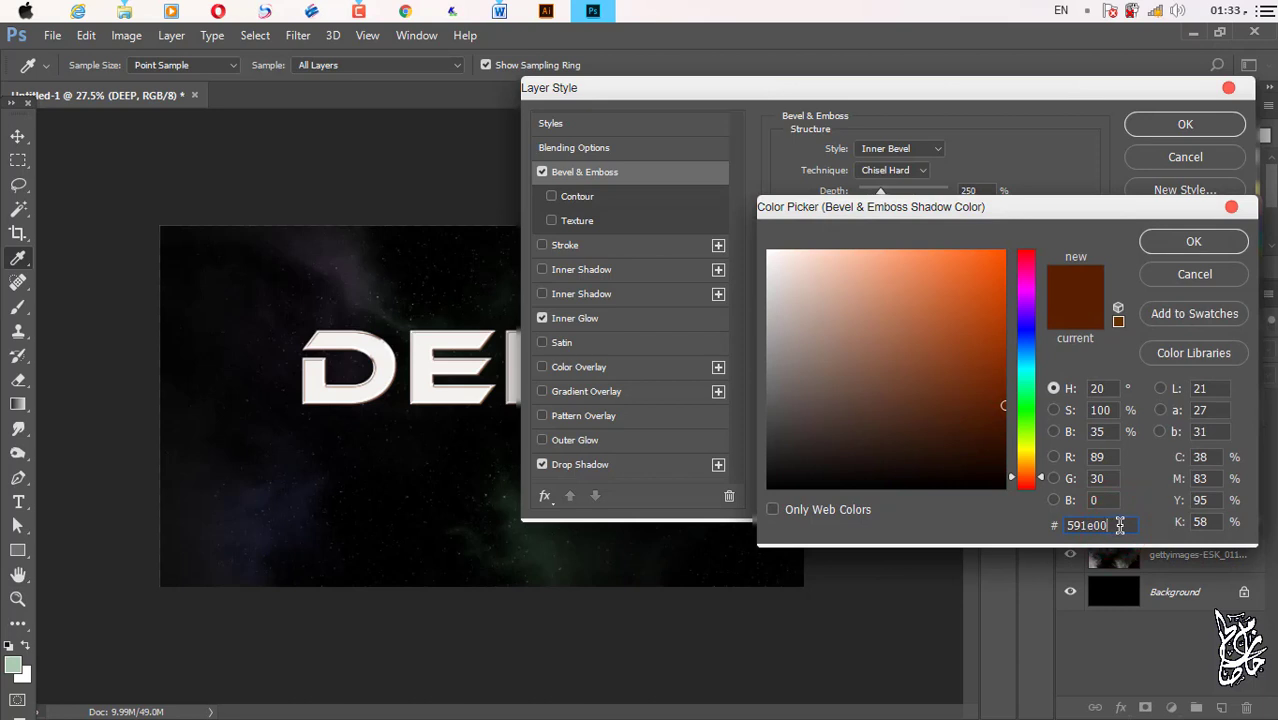
left_click(1190, 244)
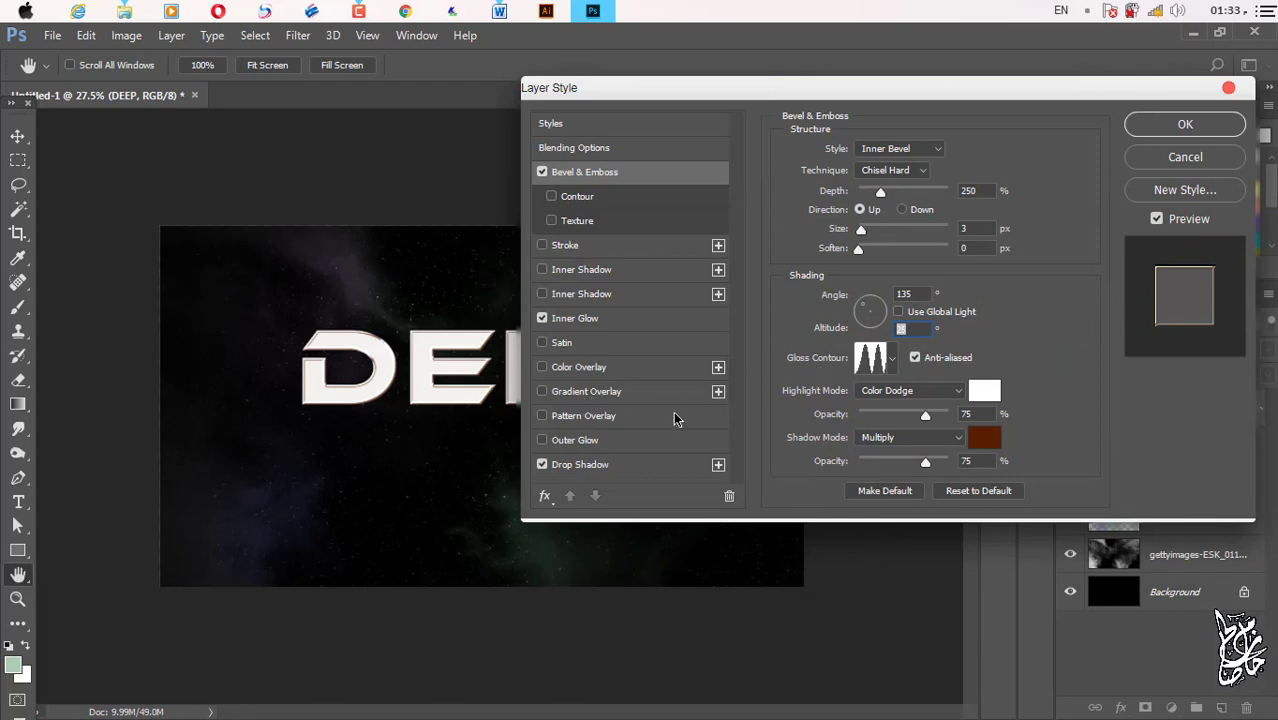
left_click(575, 342)
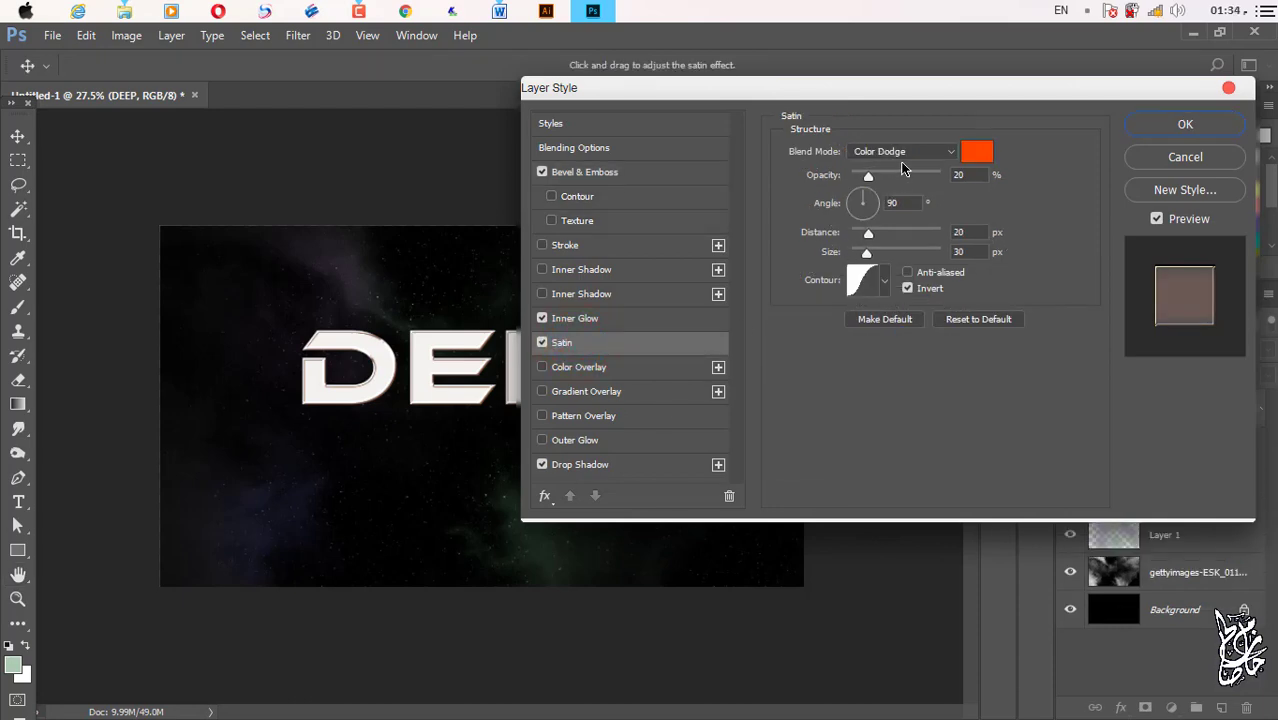
Set the satin colour to orange-red ff4800.
left_click(975, 152)
left_click(1117, 522)
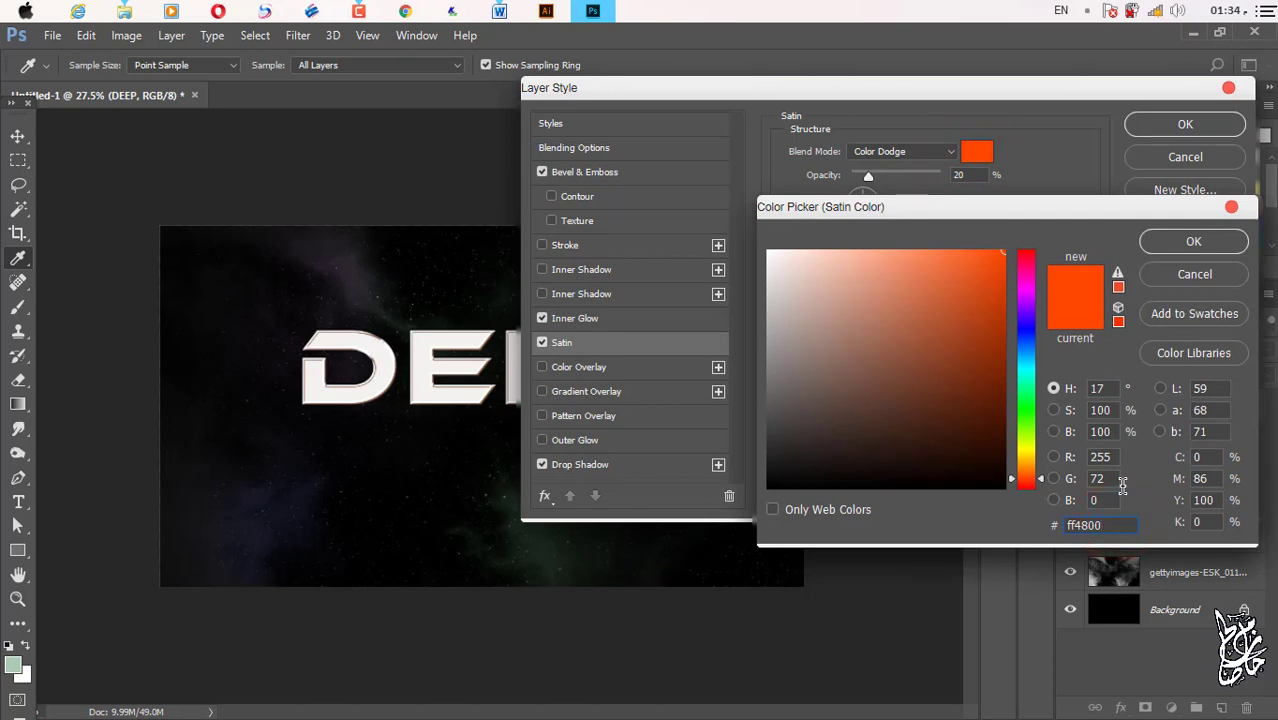
left_click(1186, 244)
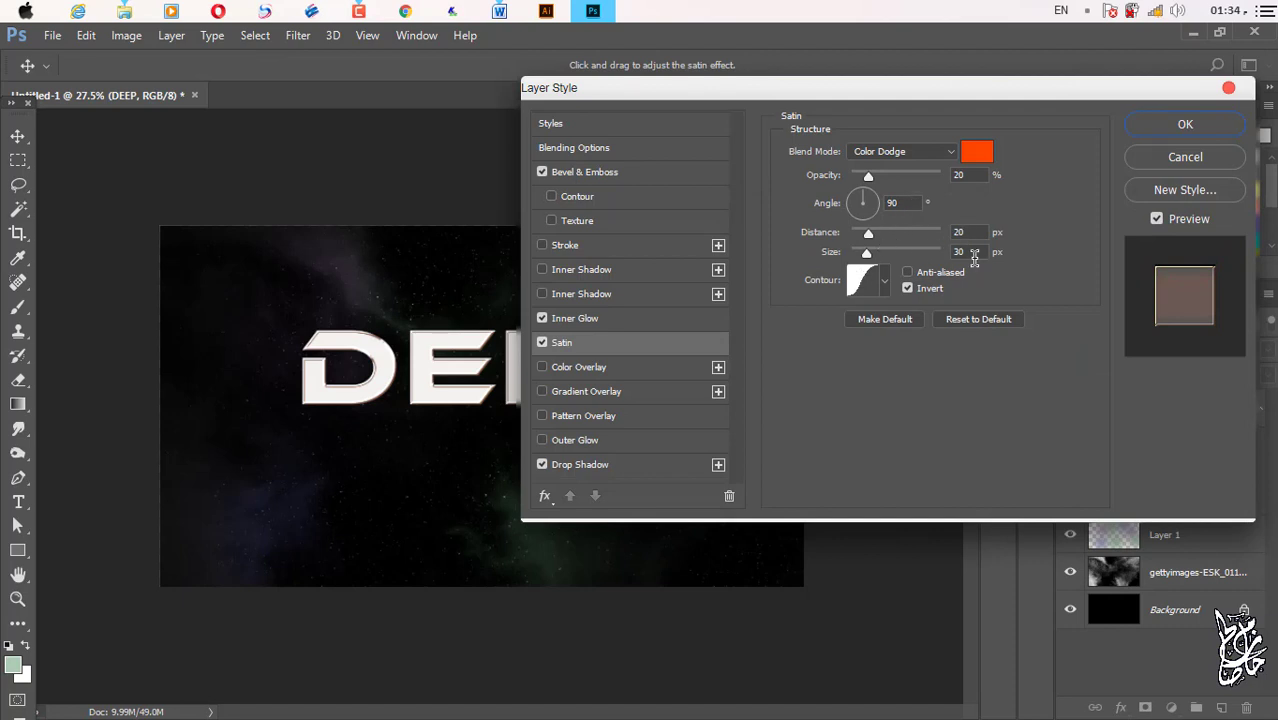
Give the satin an S-curve contour and enable Gradient Overlay (Overlay, 90°, 130% scale).
left_click(884, 281)
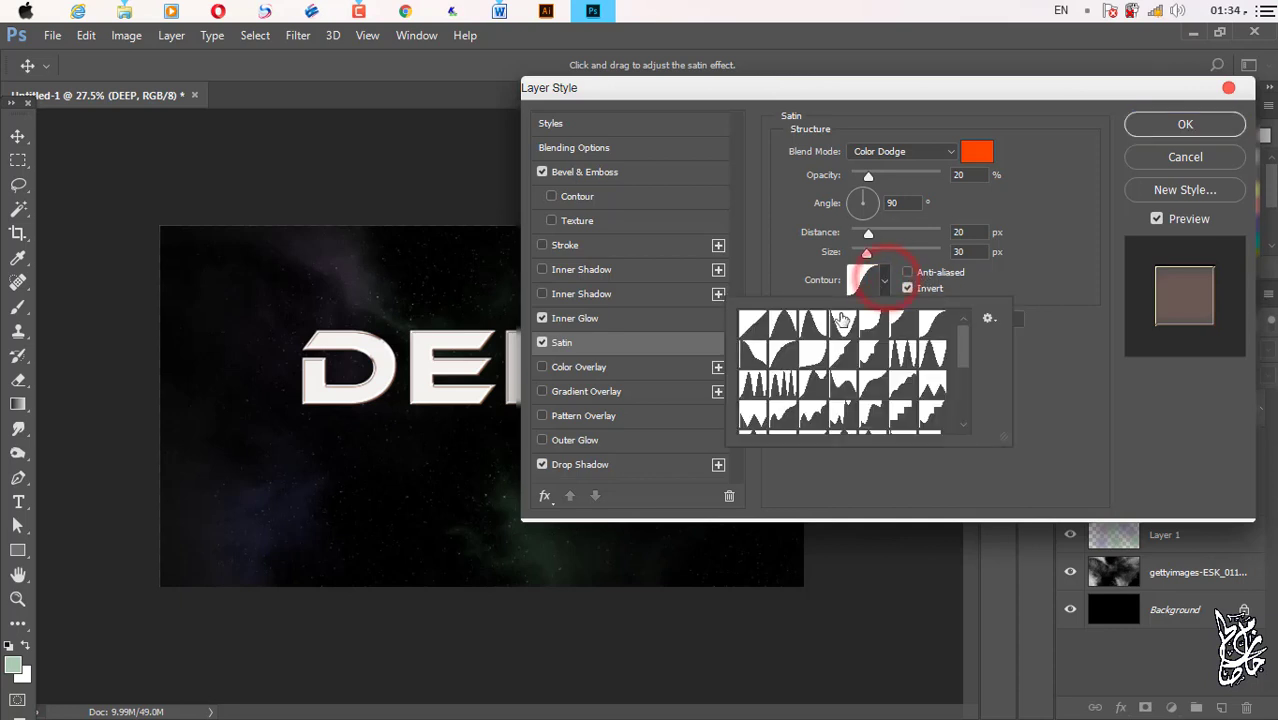
left_click(937, 326)
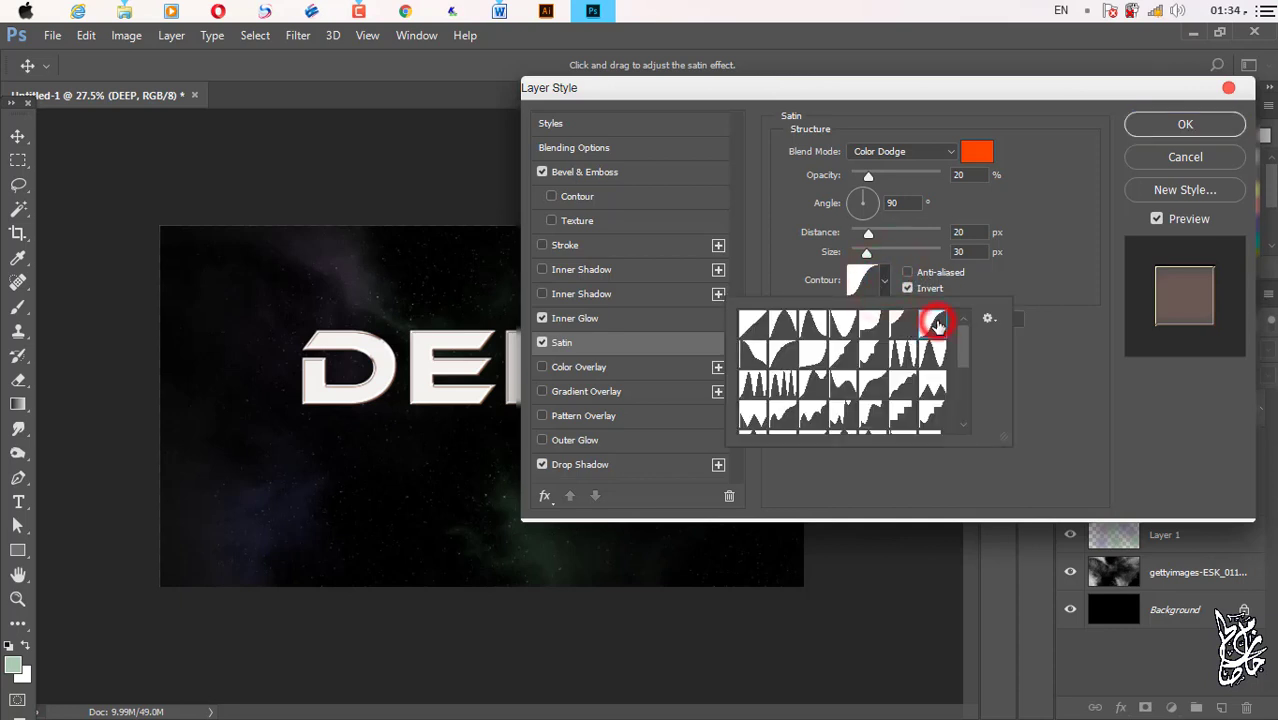
left_click(1058, 328)
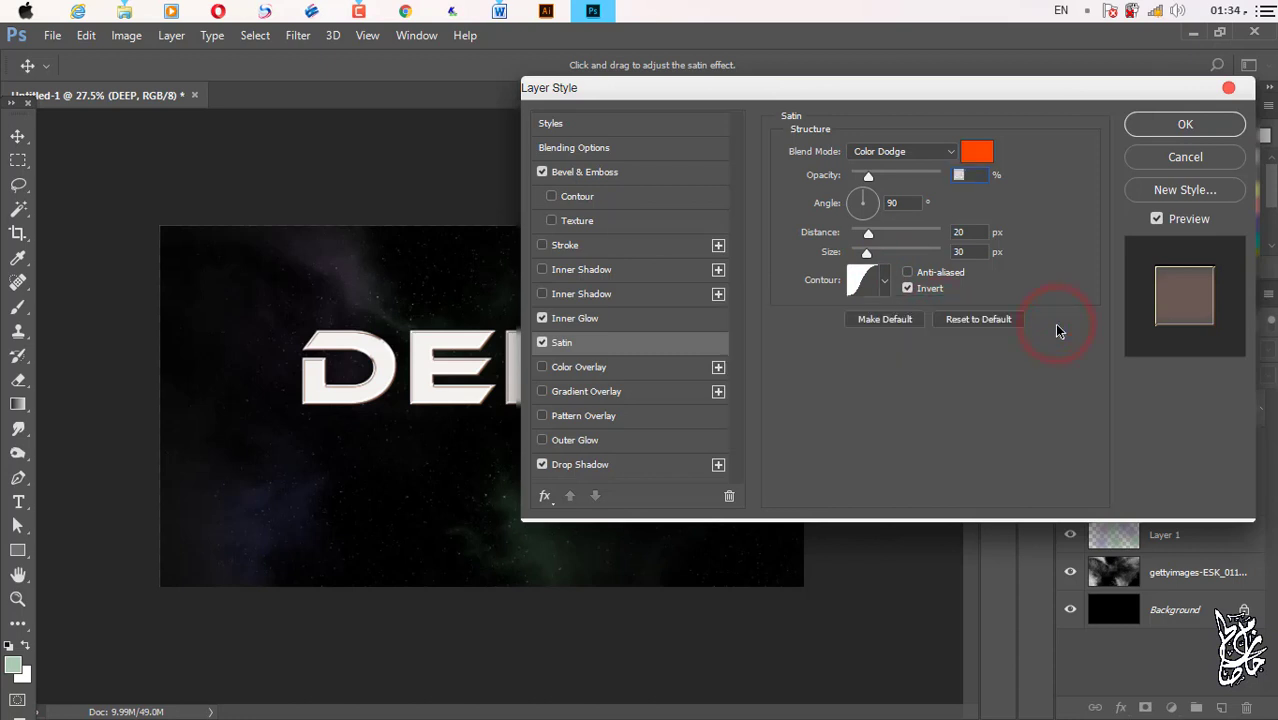
left_click(643, 390)
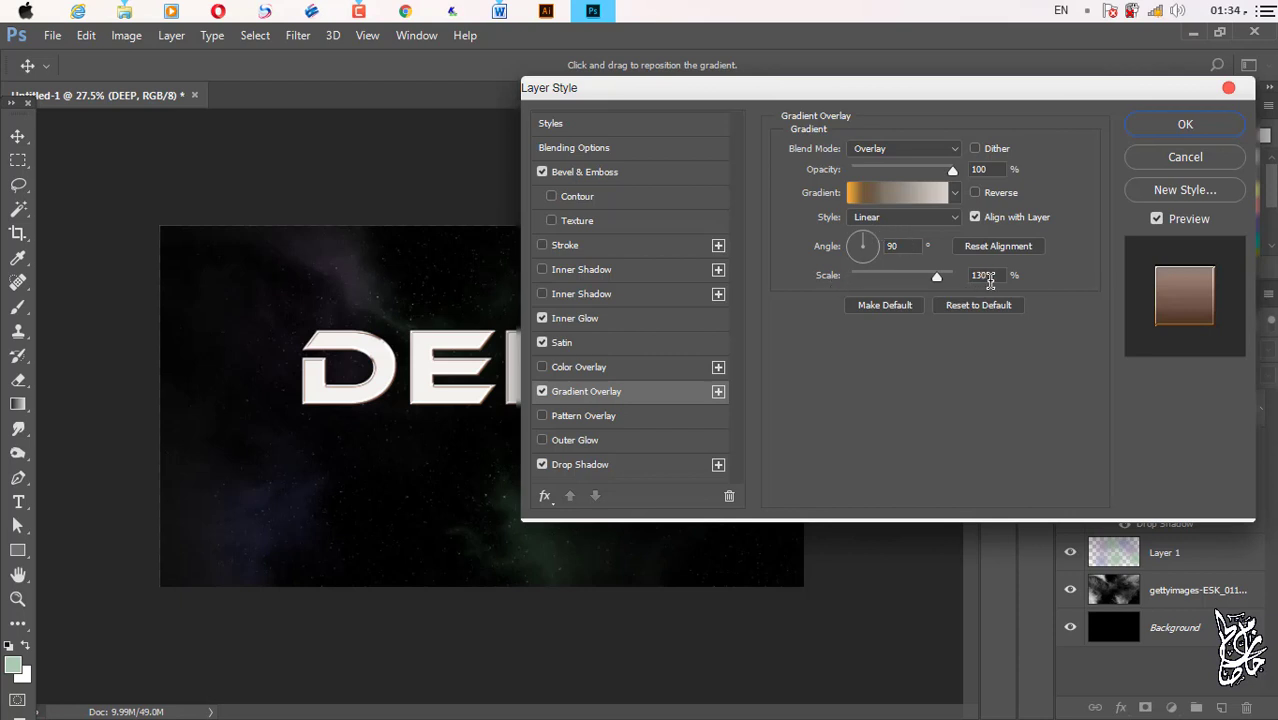
Set the overlay gradient's first stop to orange f6a93b and the 17% stop to brown 6e5838.
left_click(893, 195)
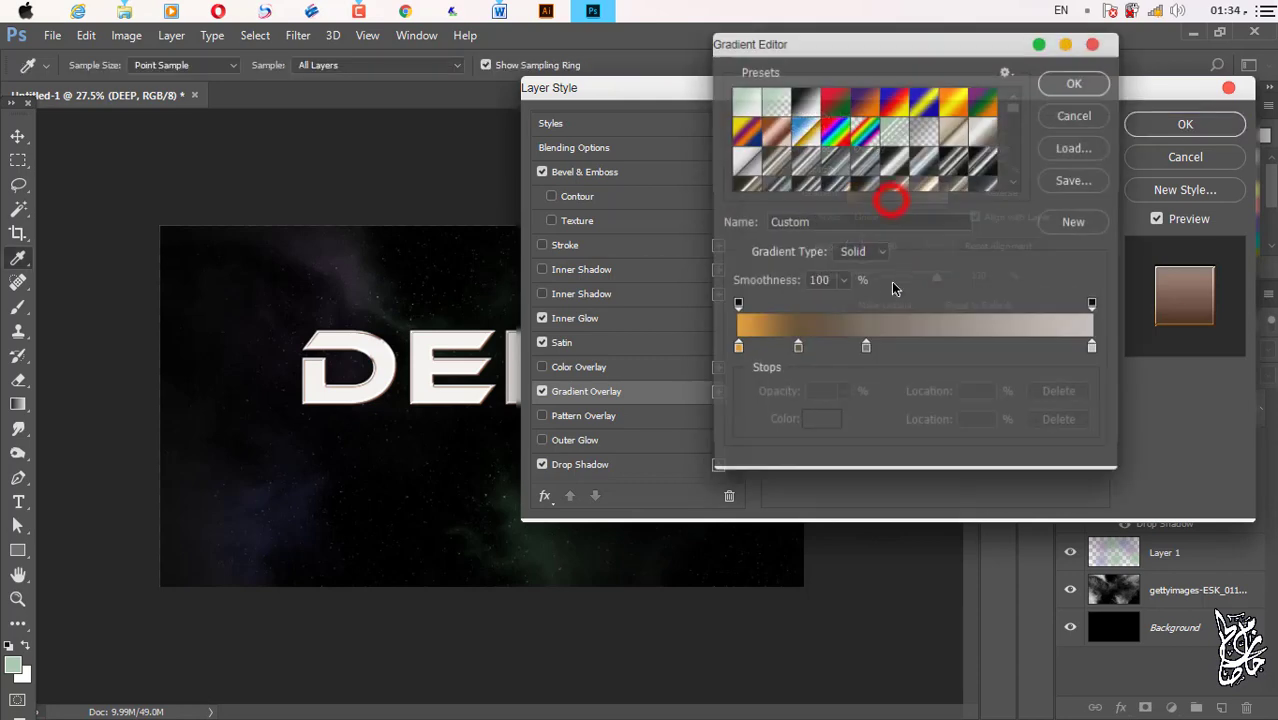
left_click(735, 349)
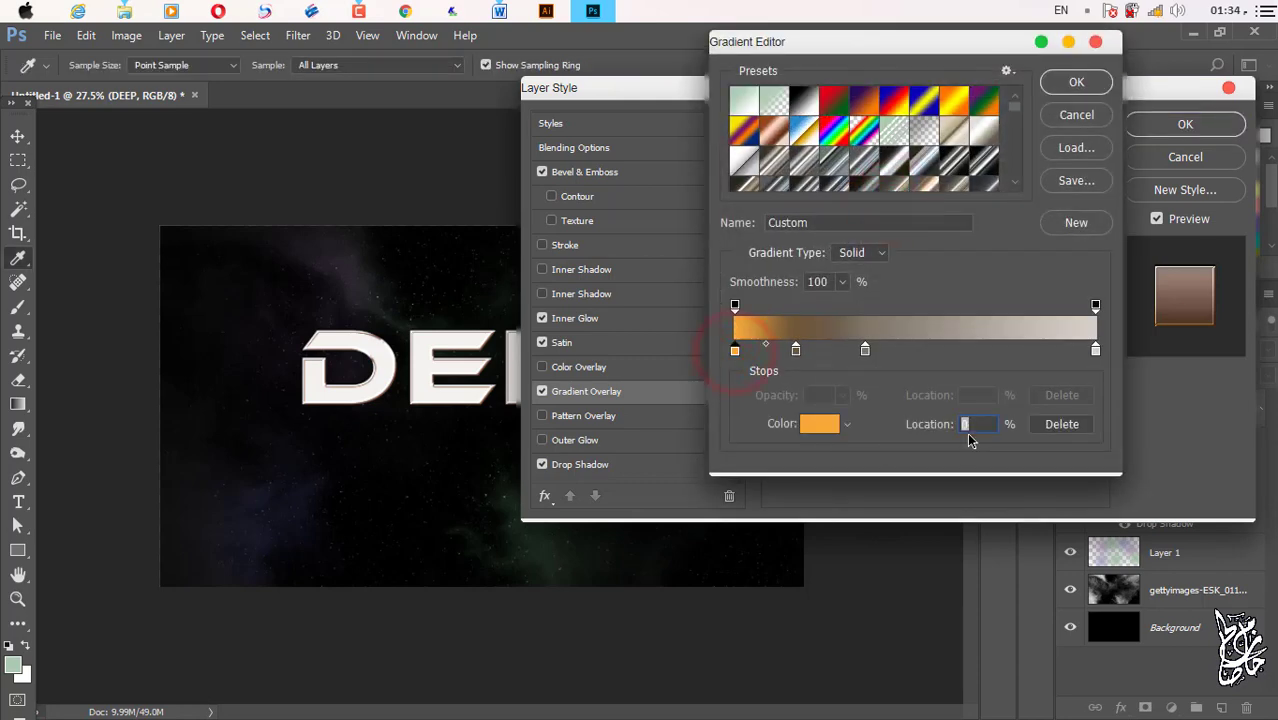
left_click(973, 424)
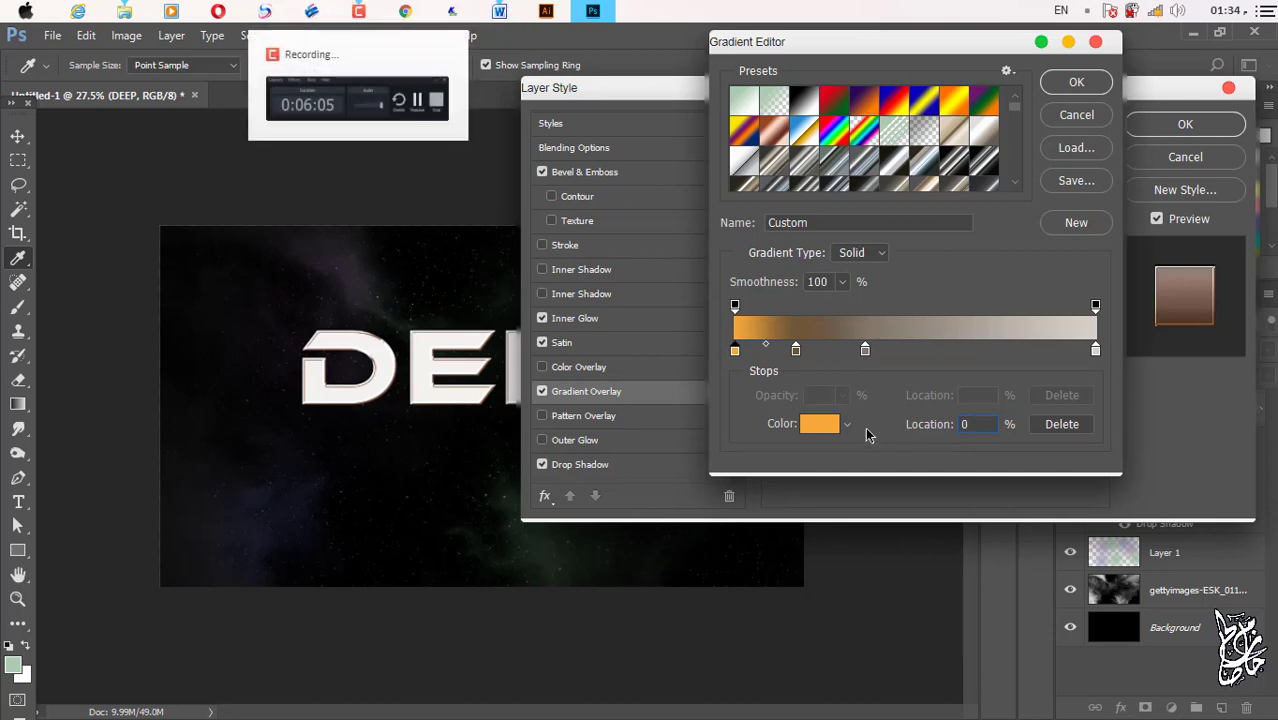
left_click(806, 428)
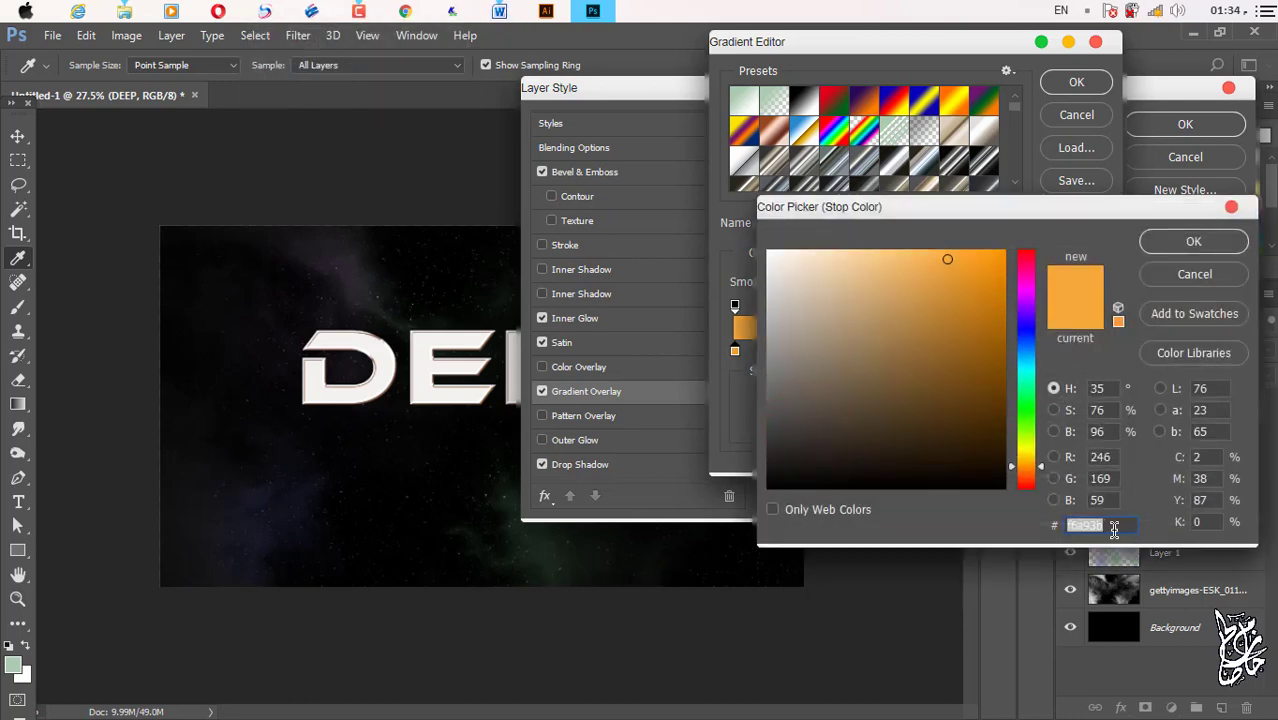
left_click(1113, 525)
left_click(1199, 242)
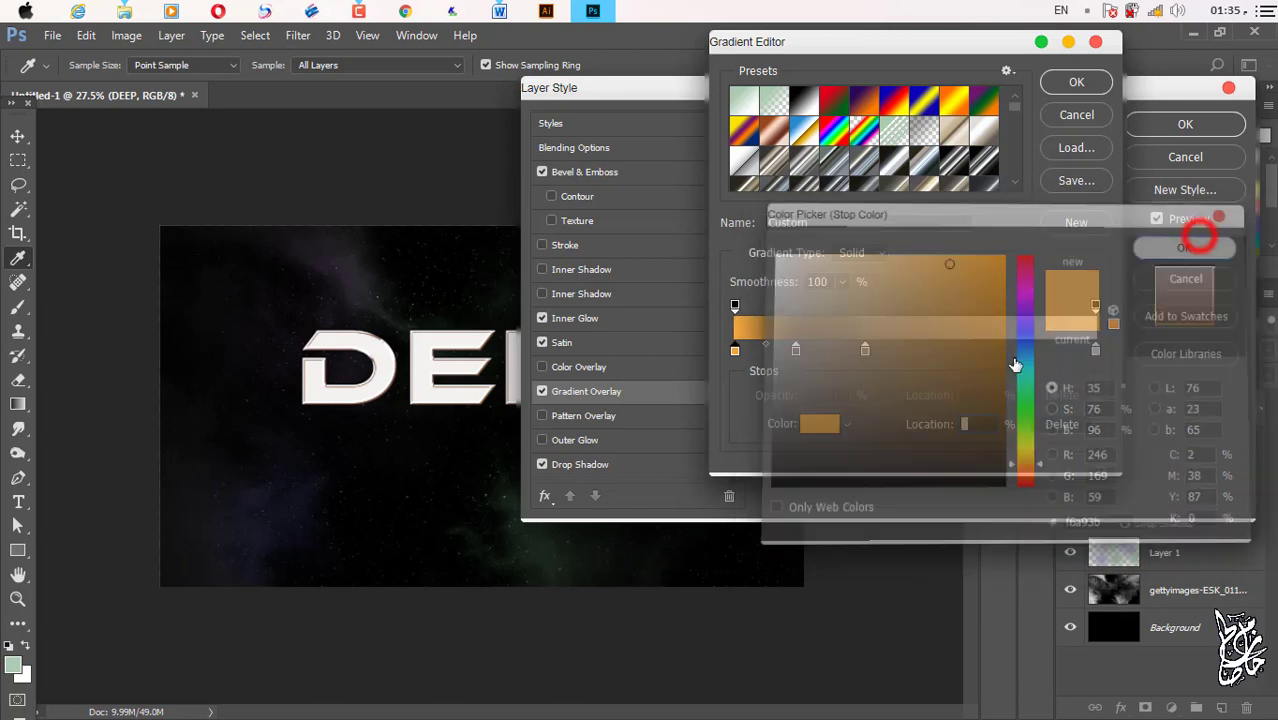
left_click(796, 350)
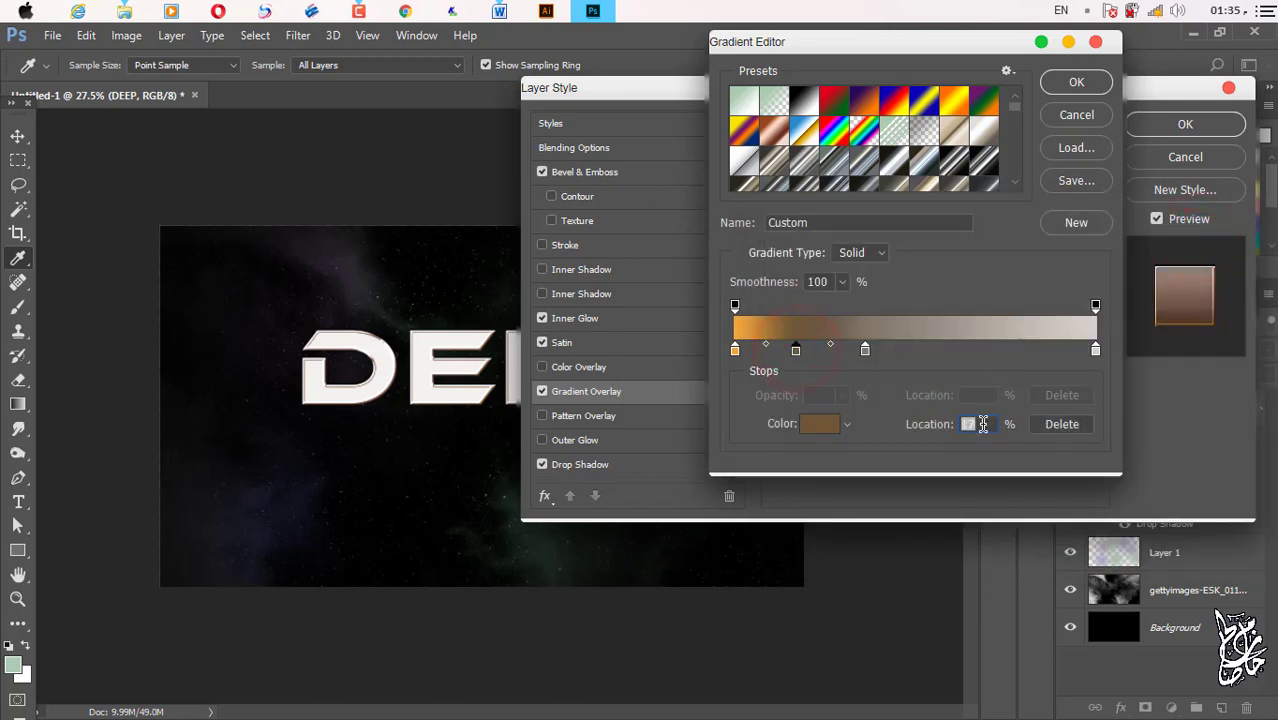
left_click(982, 424)
double_click(980, 426)
left_click(811, 422)
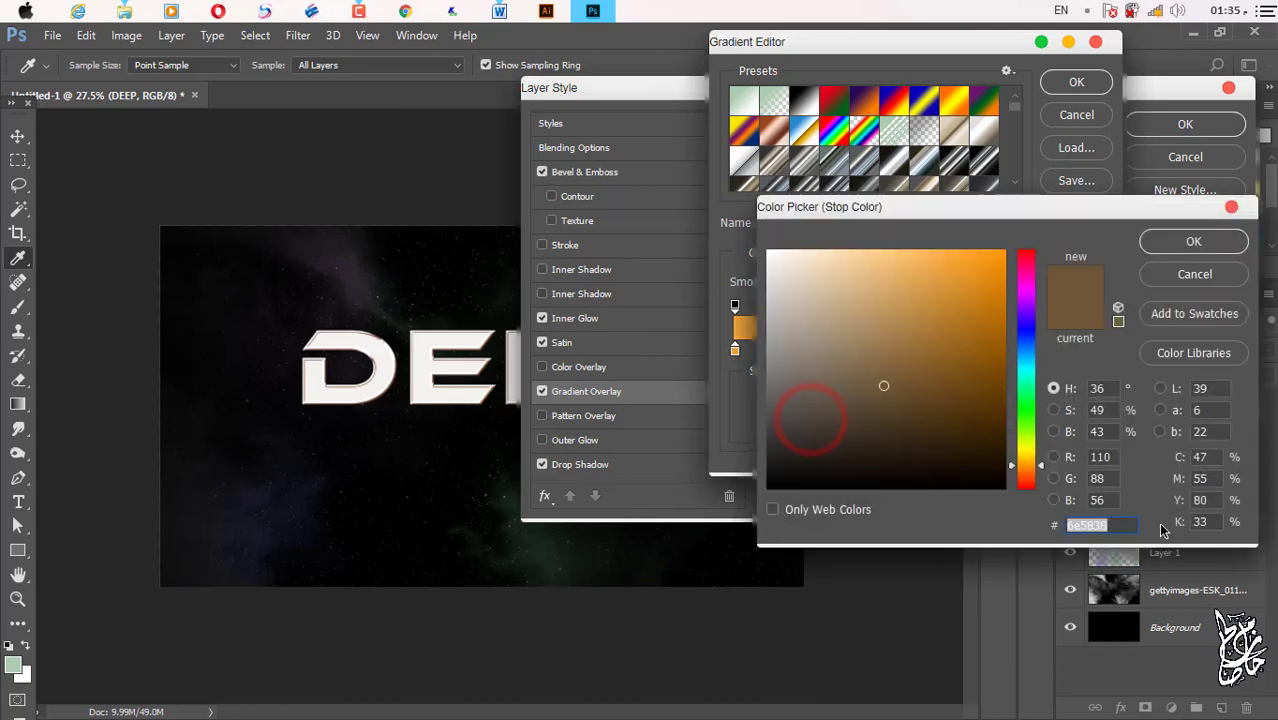
left_click(1123, 524)
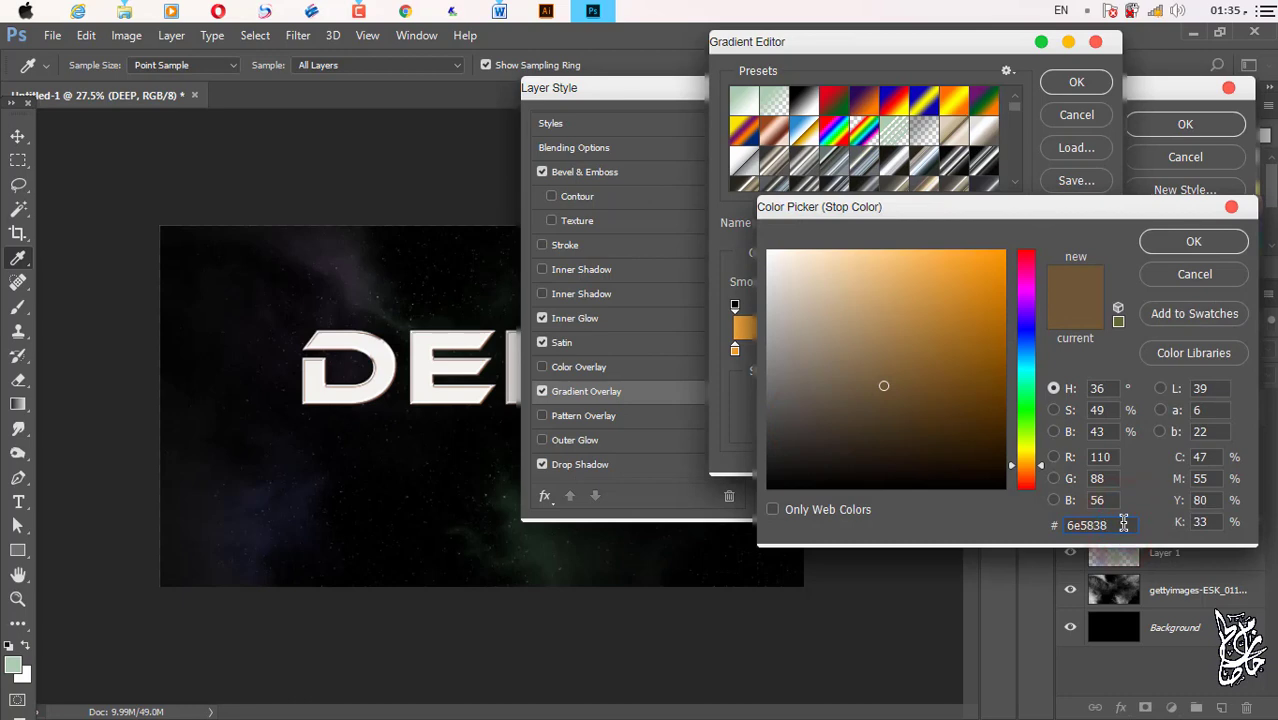
left_click(1193, 241)
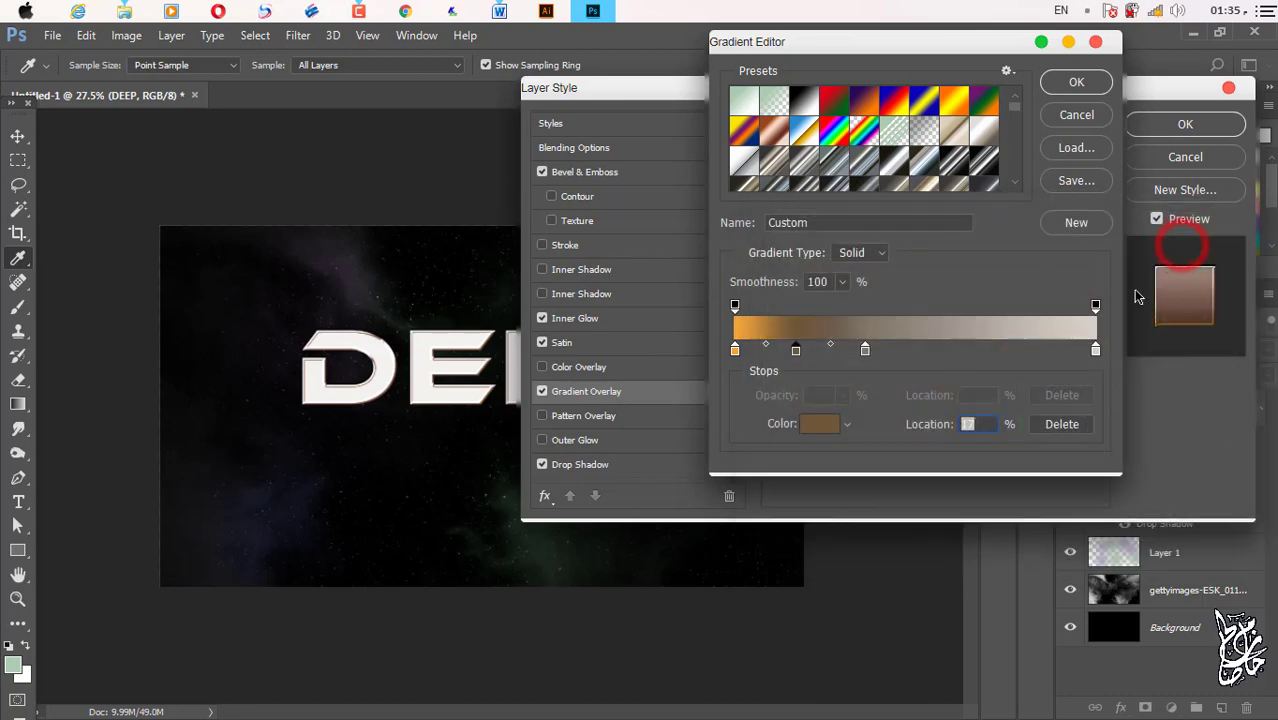
Set the remaining stops to 80776a and pale grey d6d1ca, accept, and enable Stroke.
double_click(865, 350)
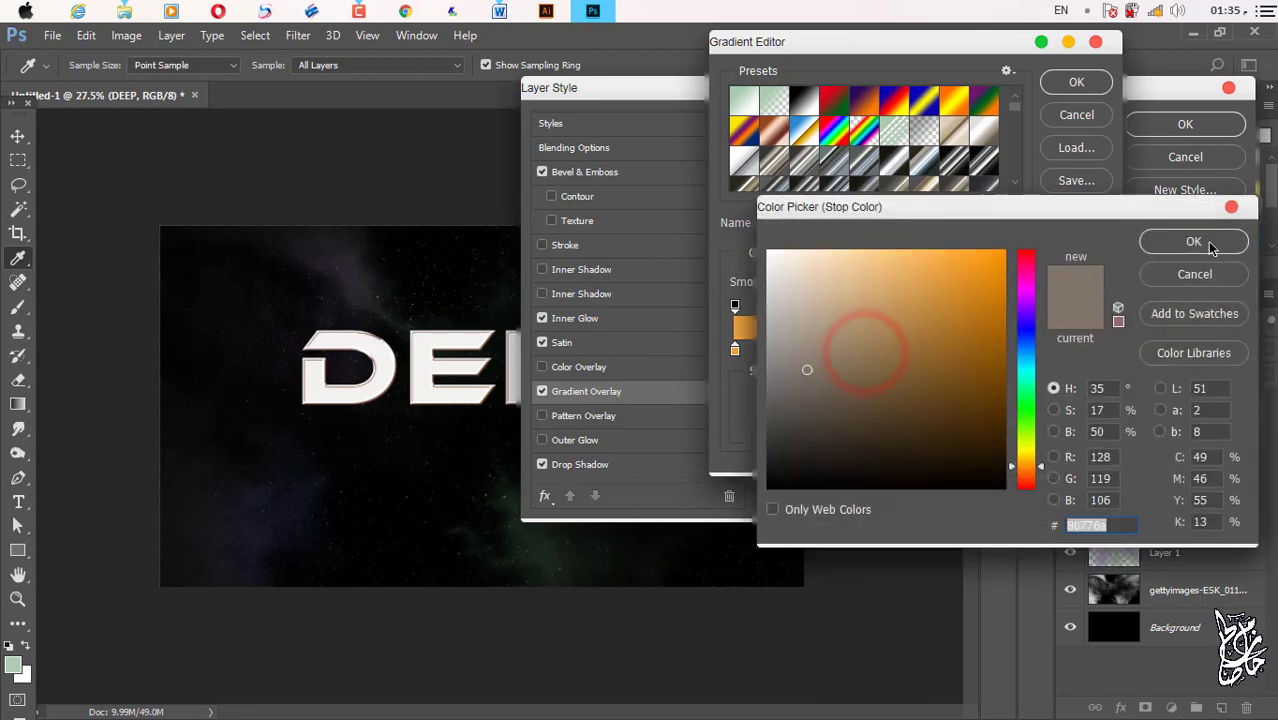
left_click(1200, 243)
left_click(991, 424)
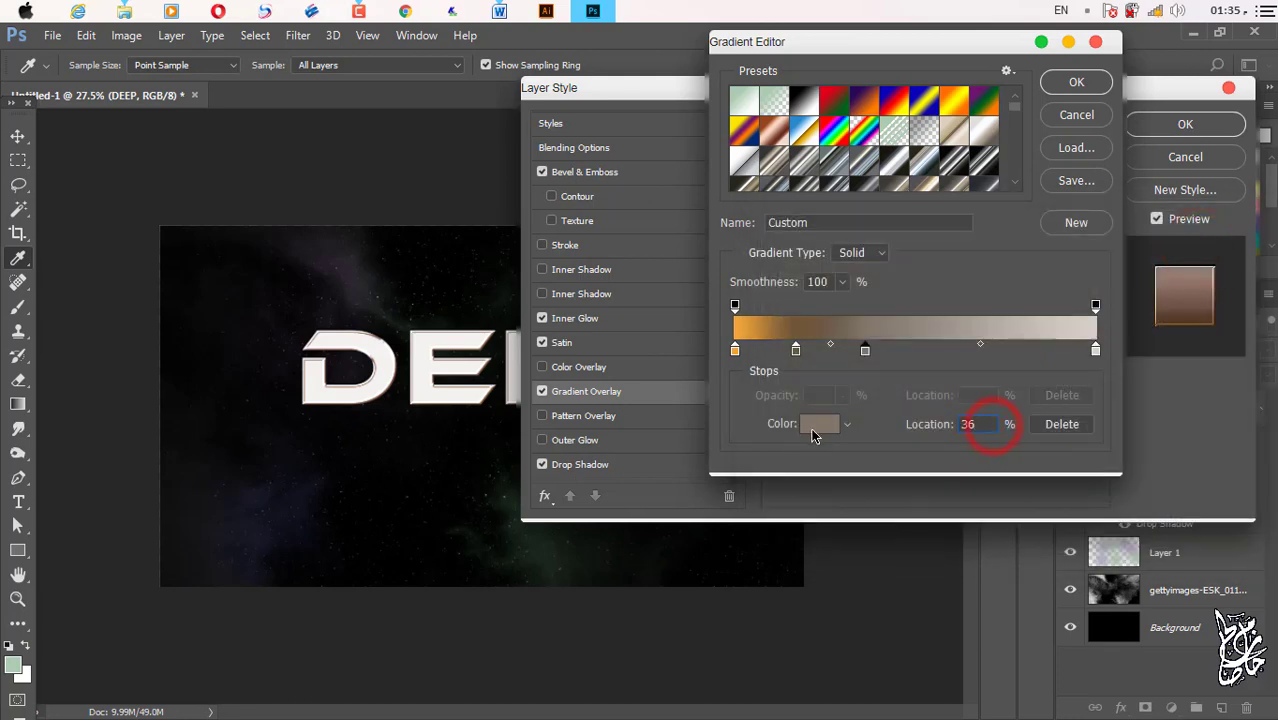
left_click(812, 428)
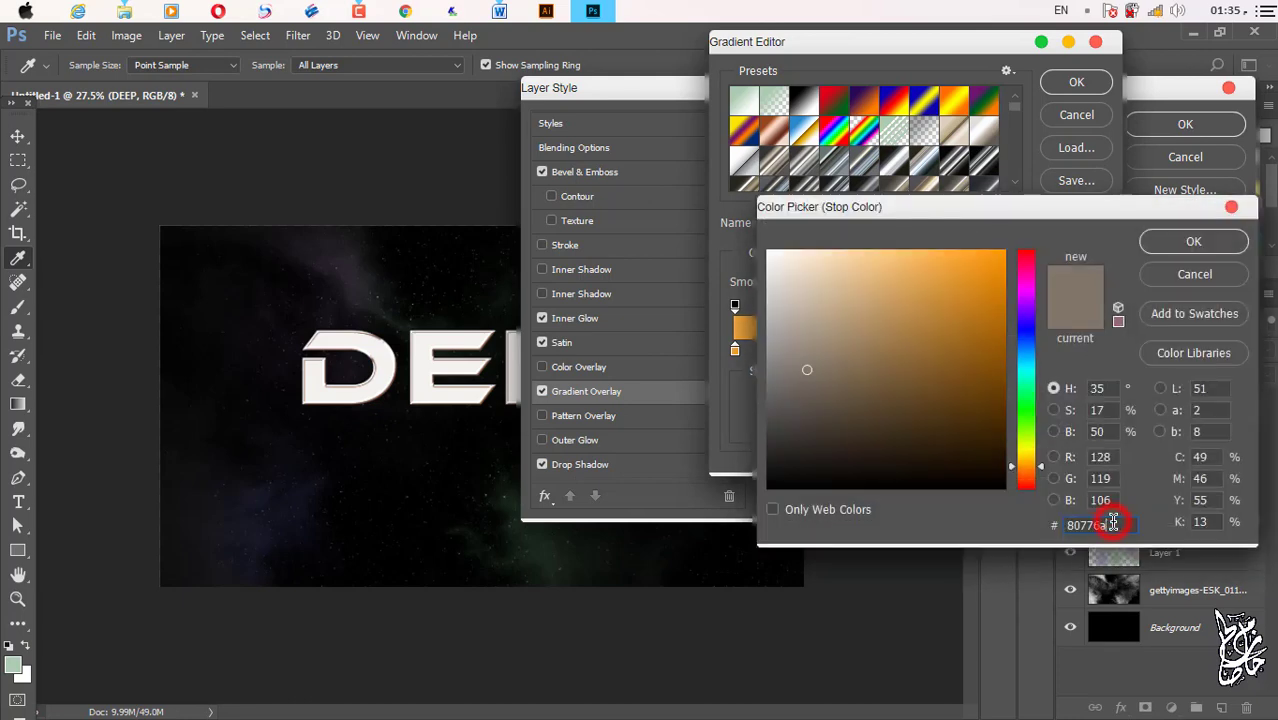
left_click_drag(1104, 525, 1131, 527)
left_click(1193, 241)
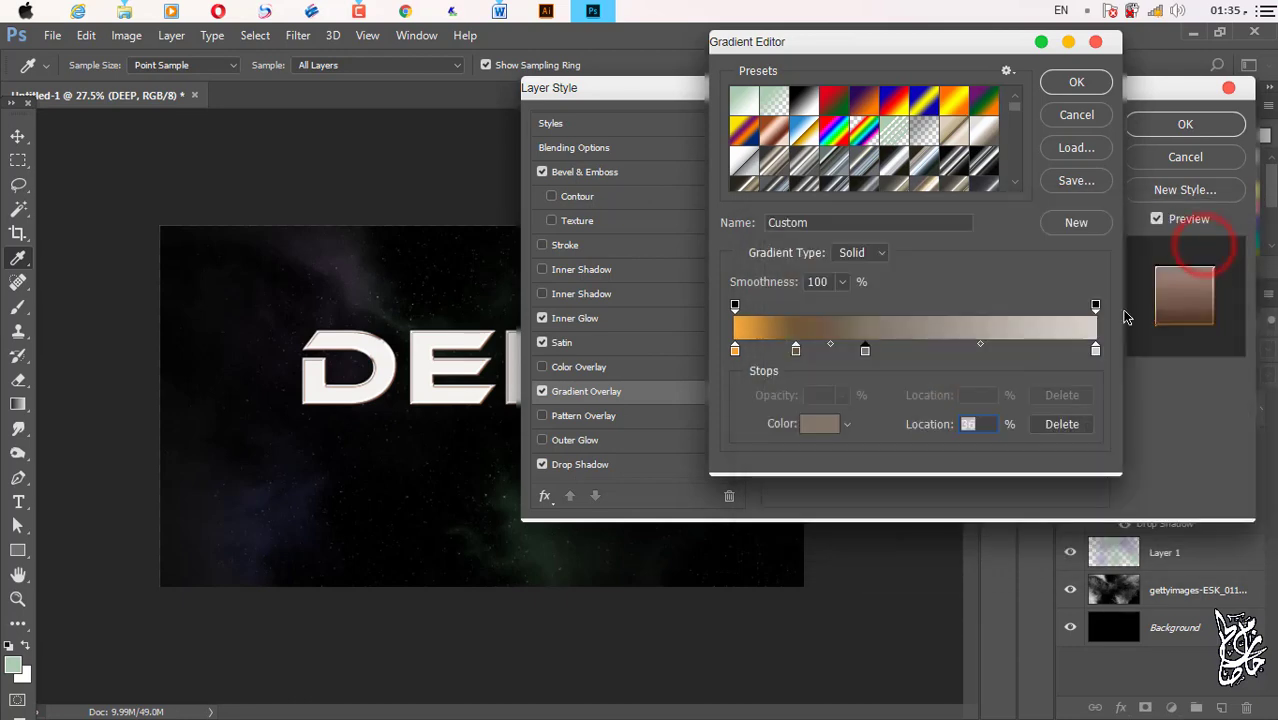
double_click(1096, 350)
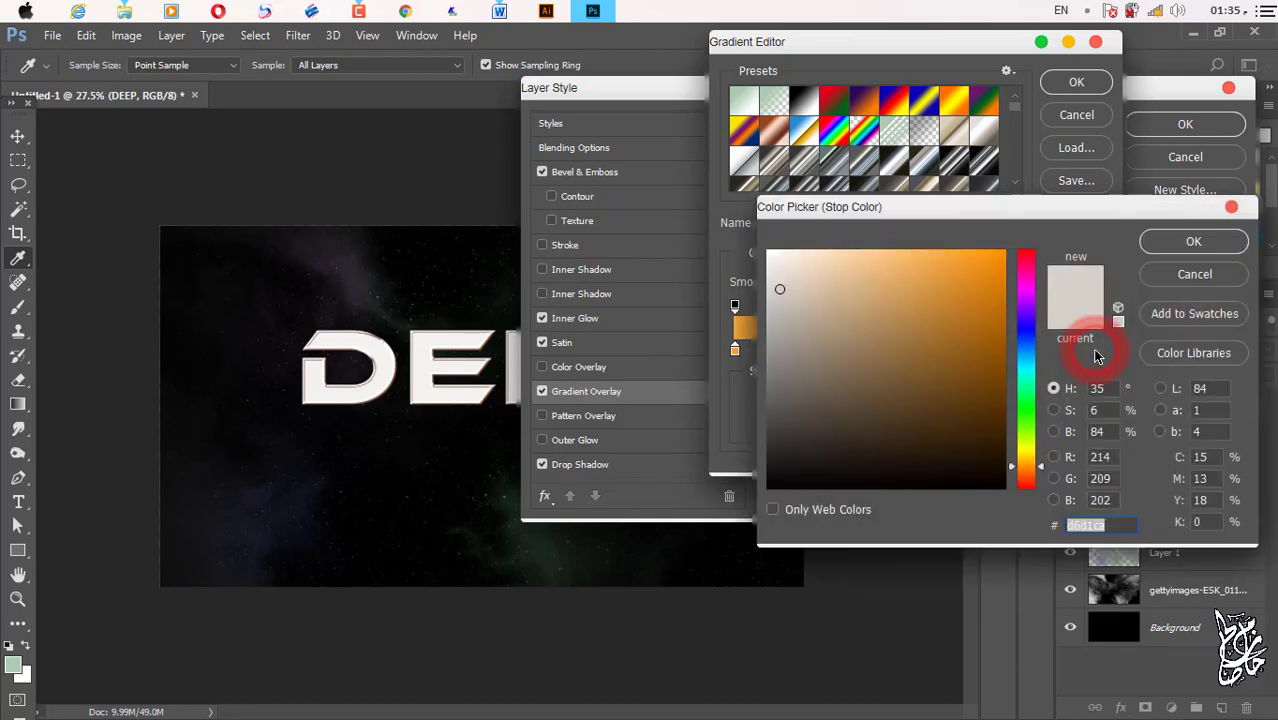
left_click(1115, 525)
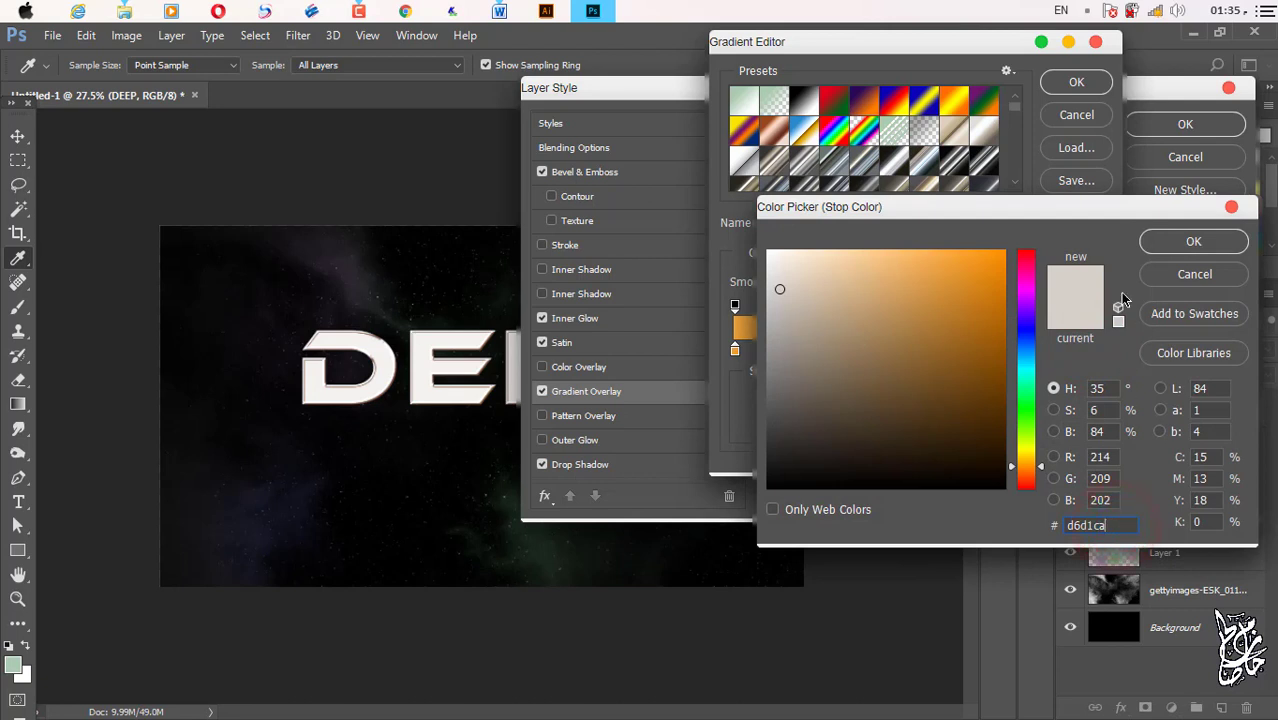
left_click(1112, 527)
left_click(1205, 245)
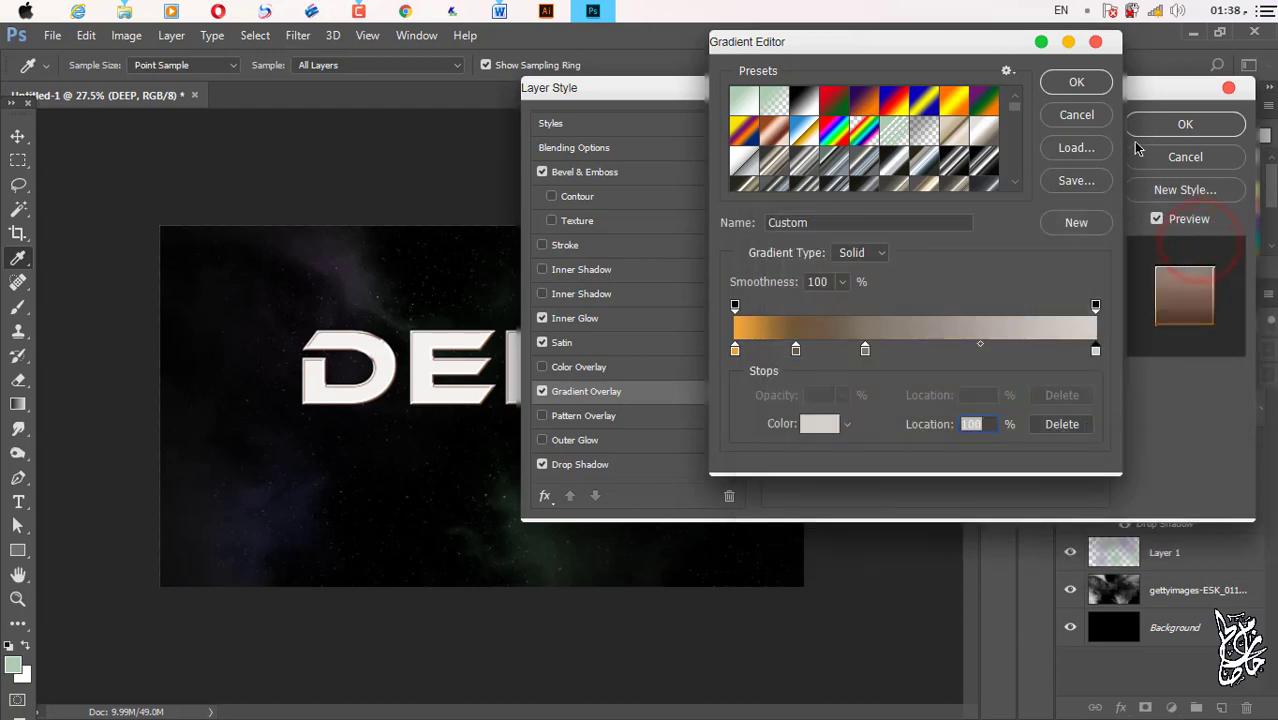
left_click(1076, 83)
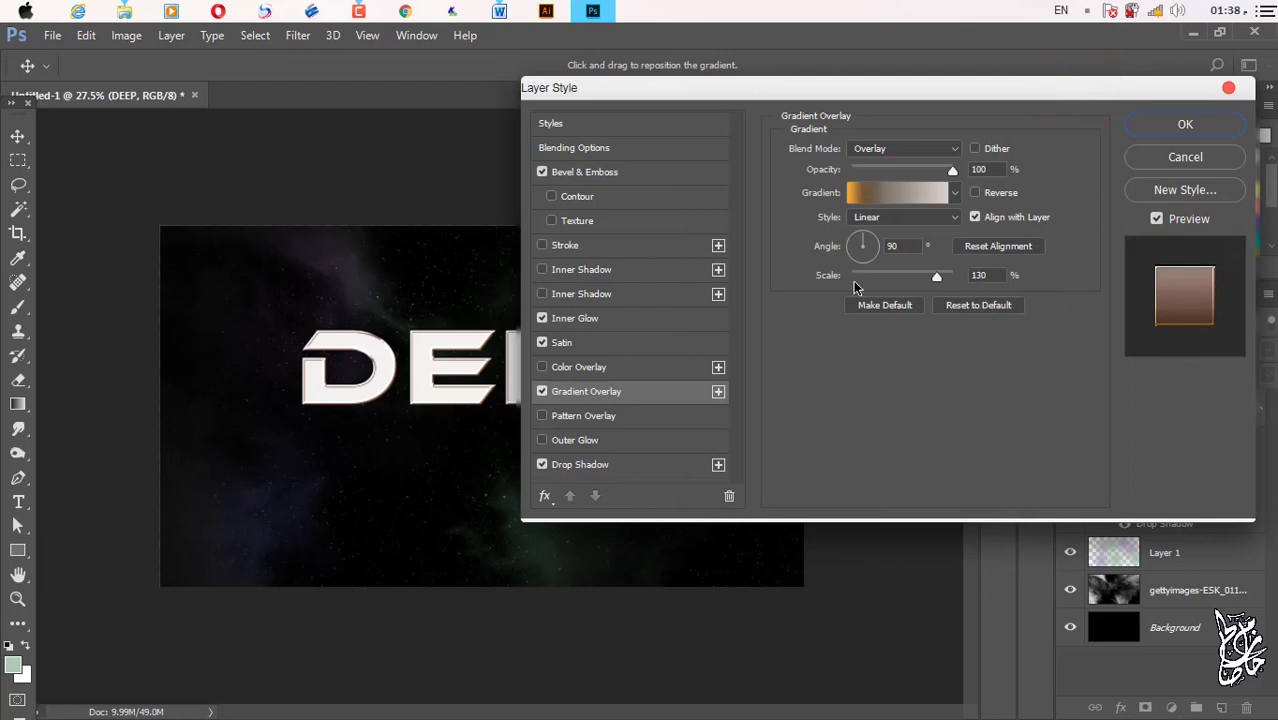
left_click(575, 245)
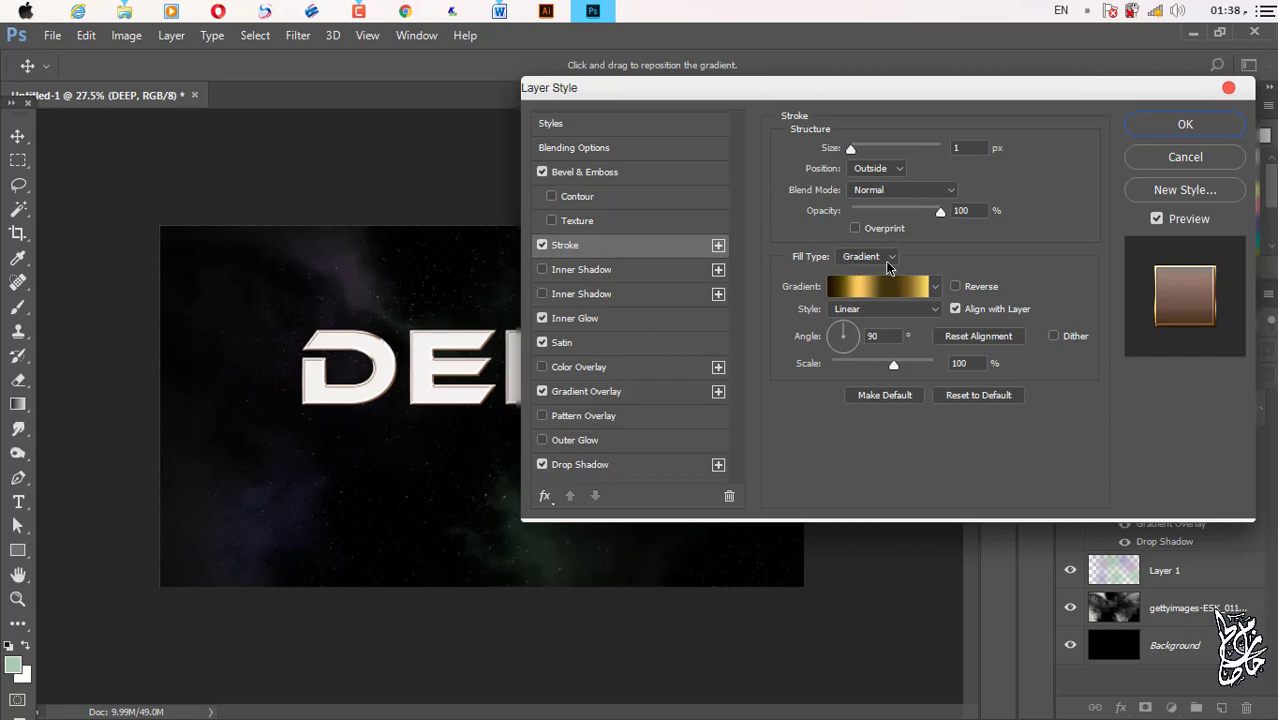
Recolour the stroke gradient's first three stops to 1d0c00, 5e4c07 and ffcb62.
left_click(884, 291)
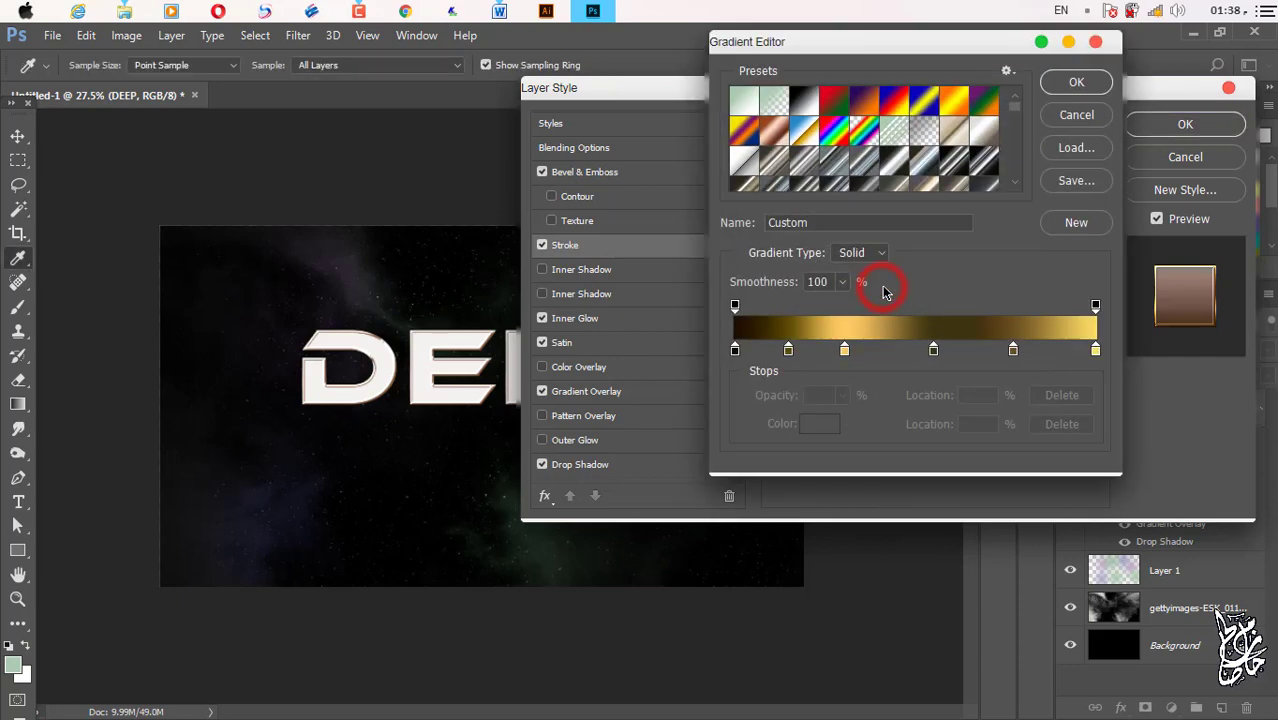
left_click(735, 350)
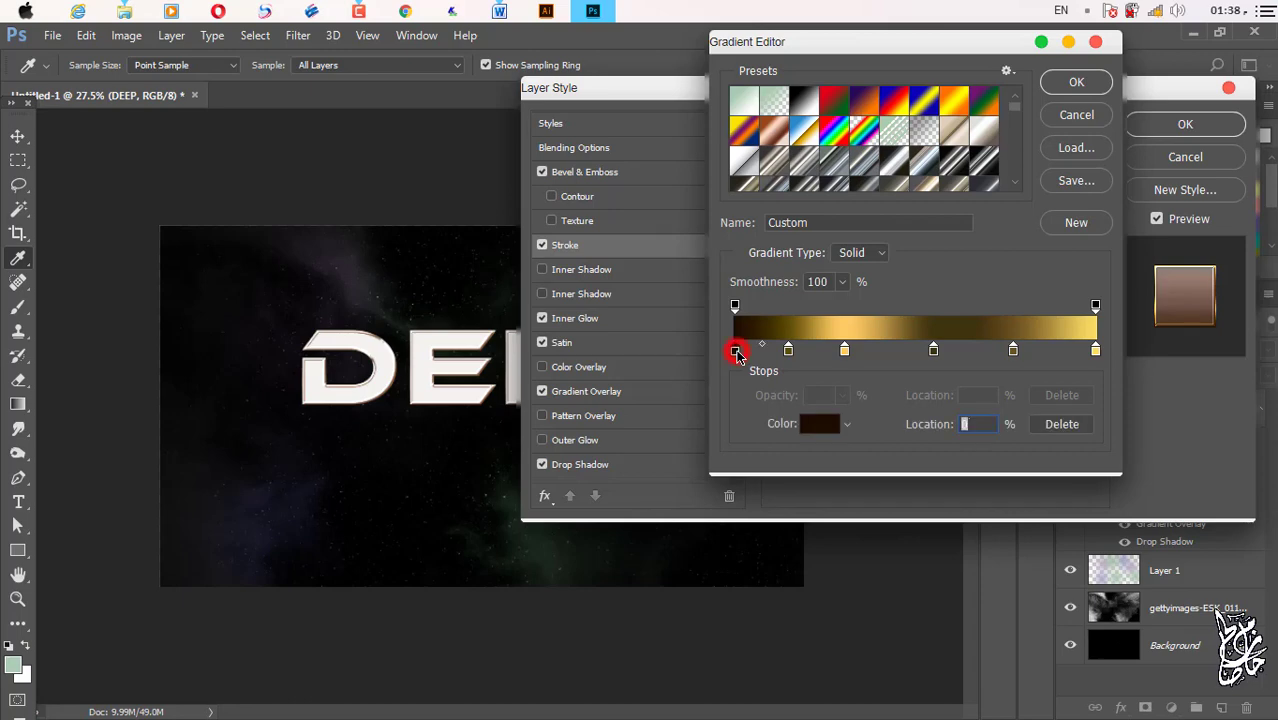
left_click(810, 423)
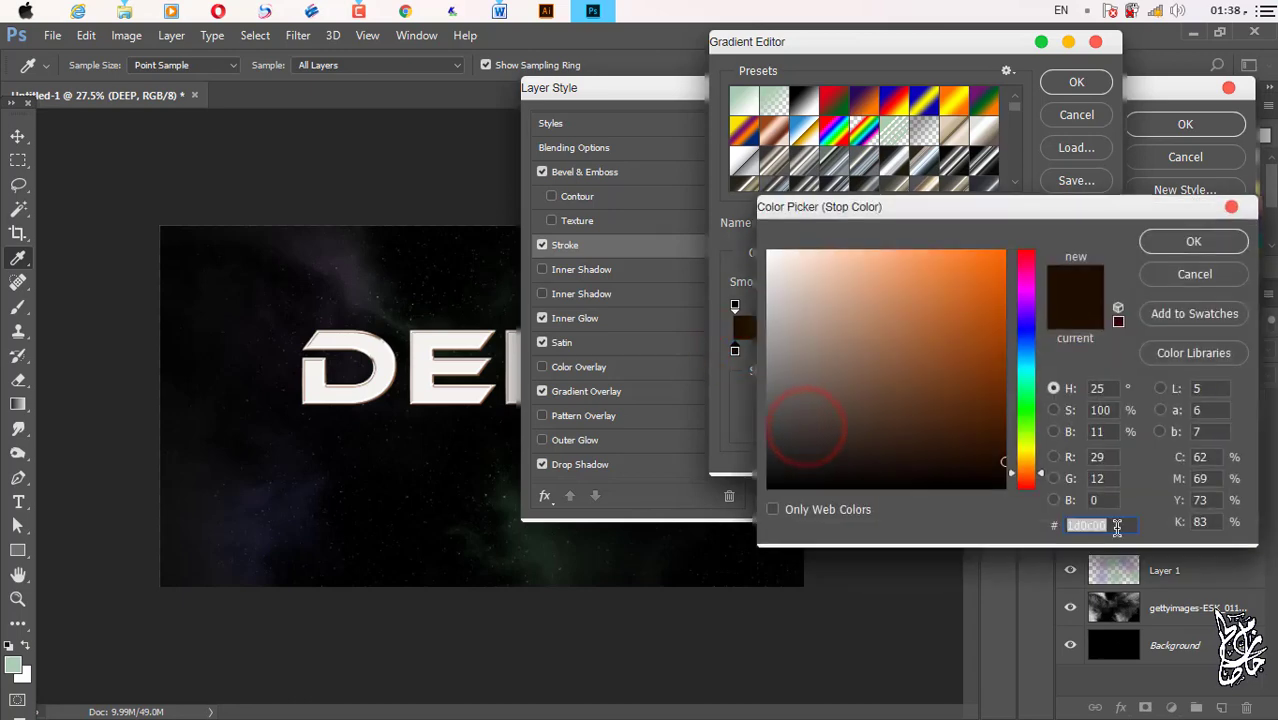
left_click(1118, 525)
left_click(1232, 244)
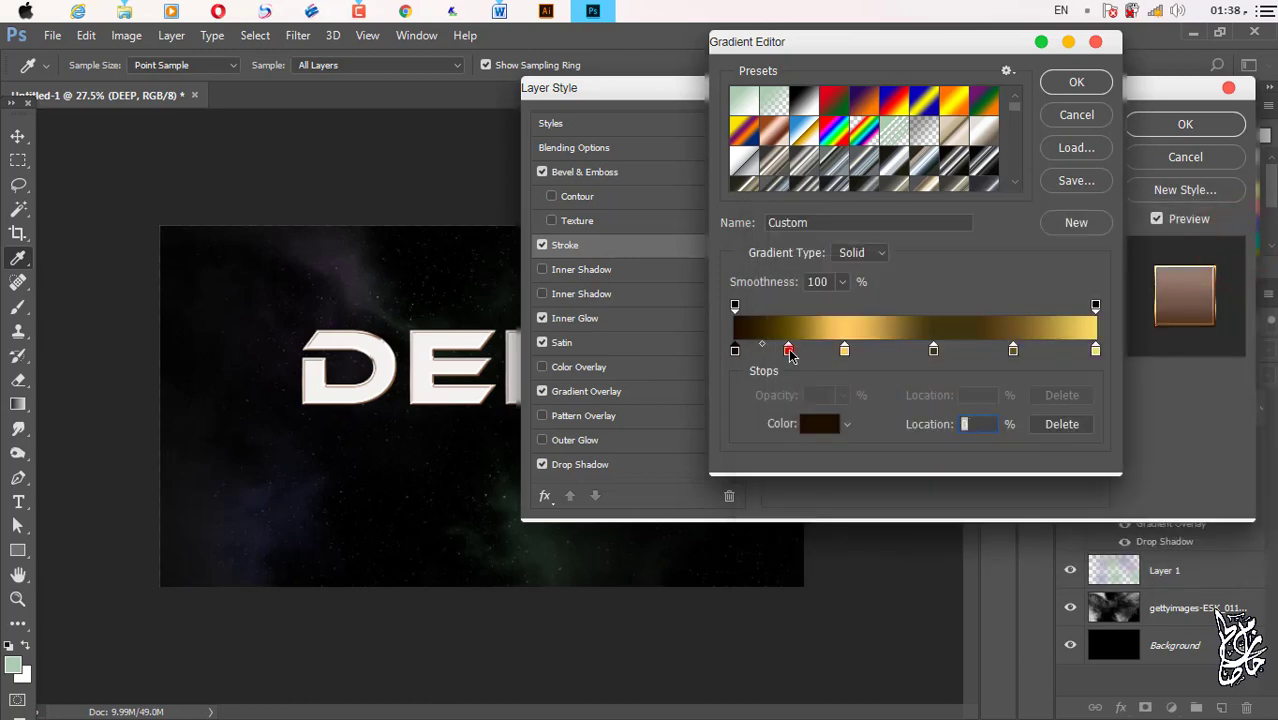
left_click(788, 350)
left_click(818, 424)
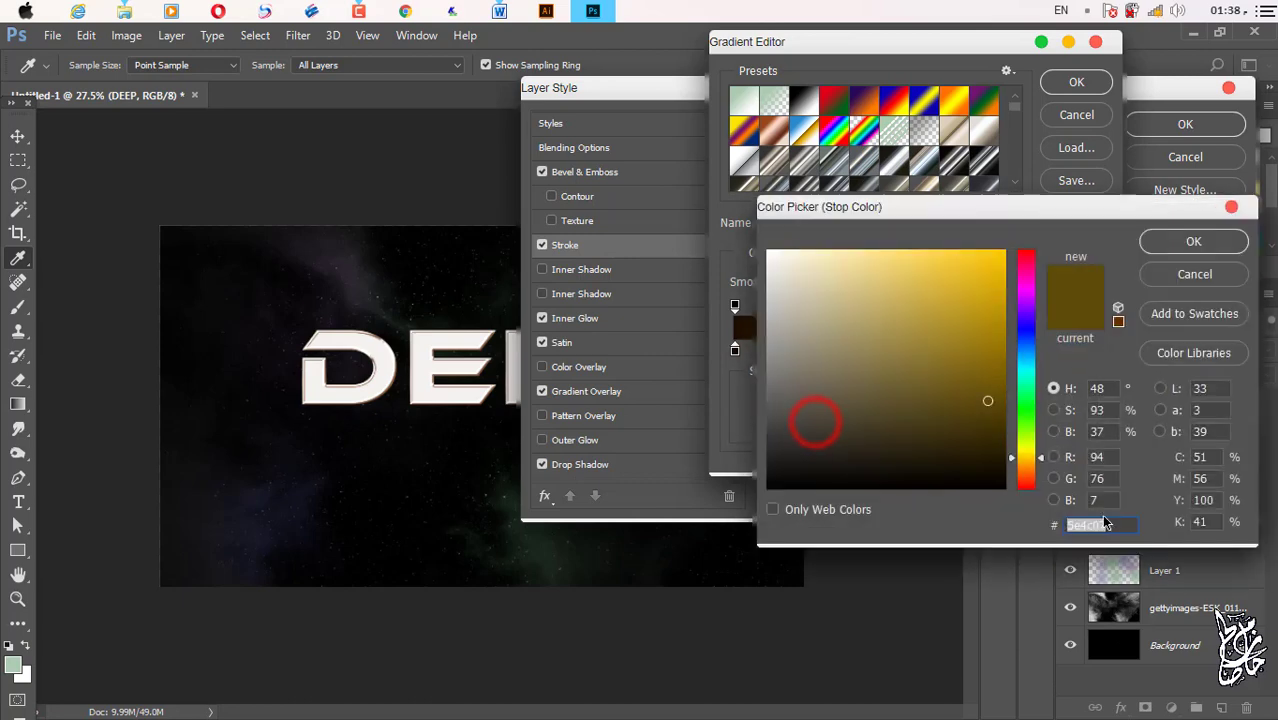
left_click(1106, 524)
left_click(1193, 242)
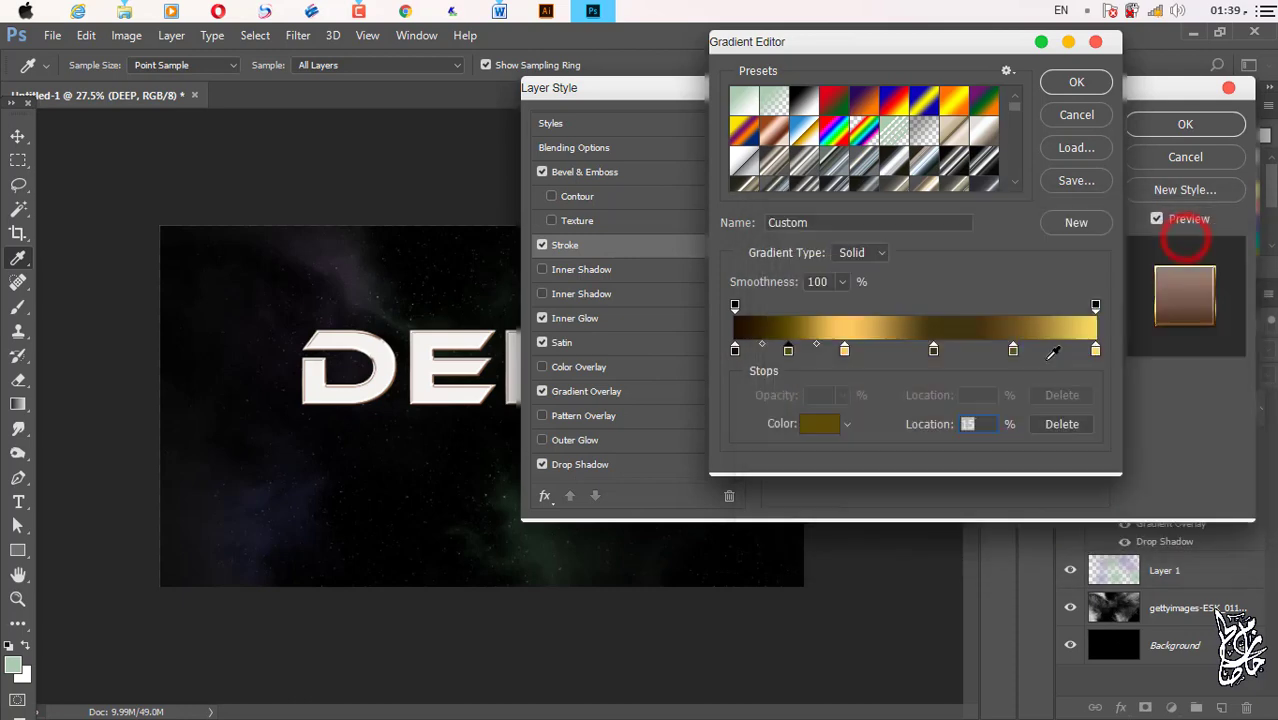
left_click(845, 349)
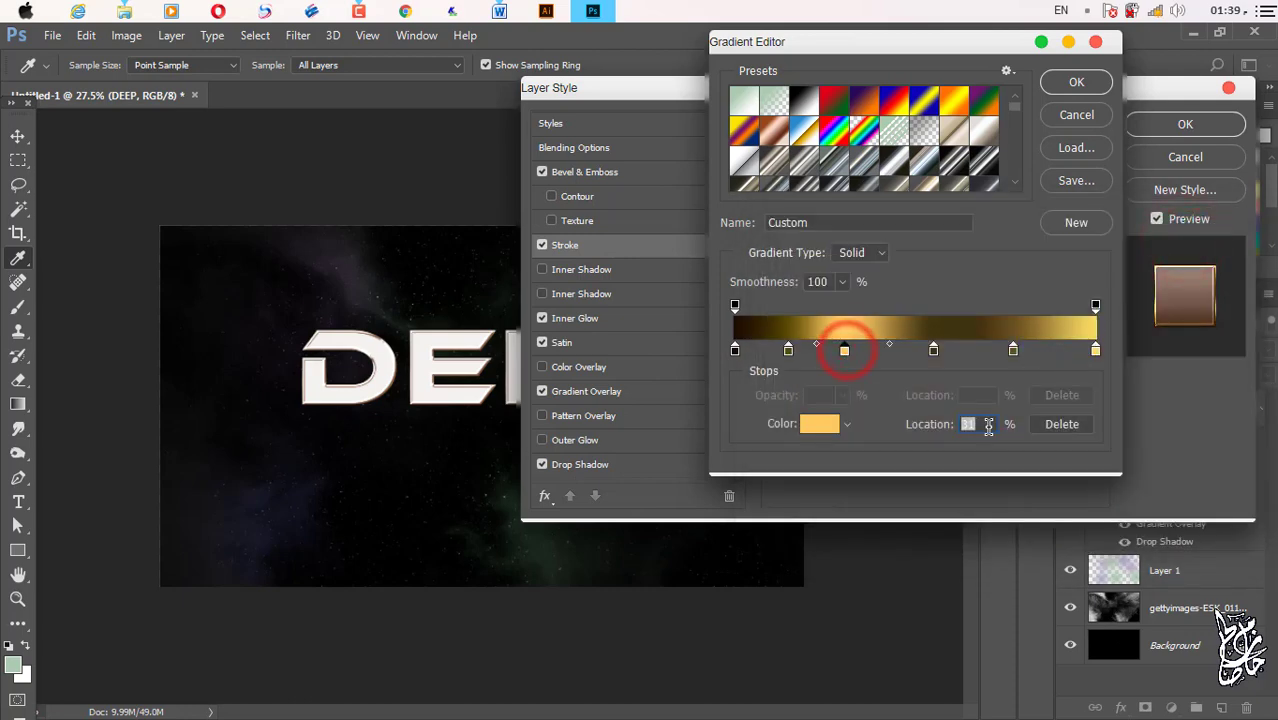
left_click(820, 424)
left_click(1115, 524)
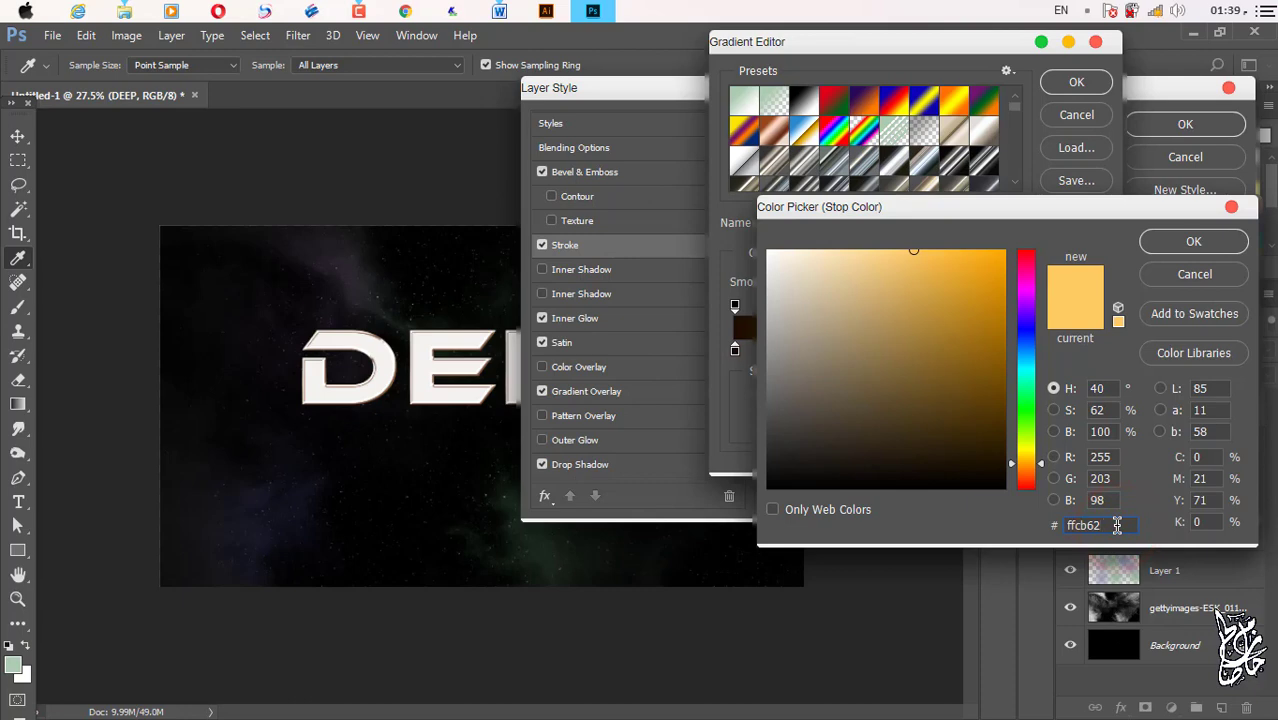
left_click(1196, 243)
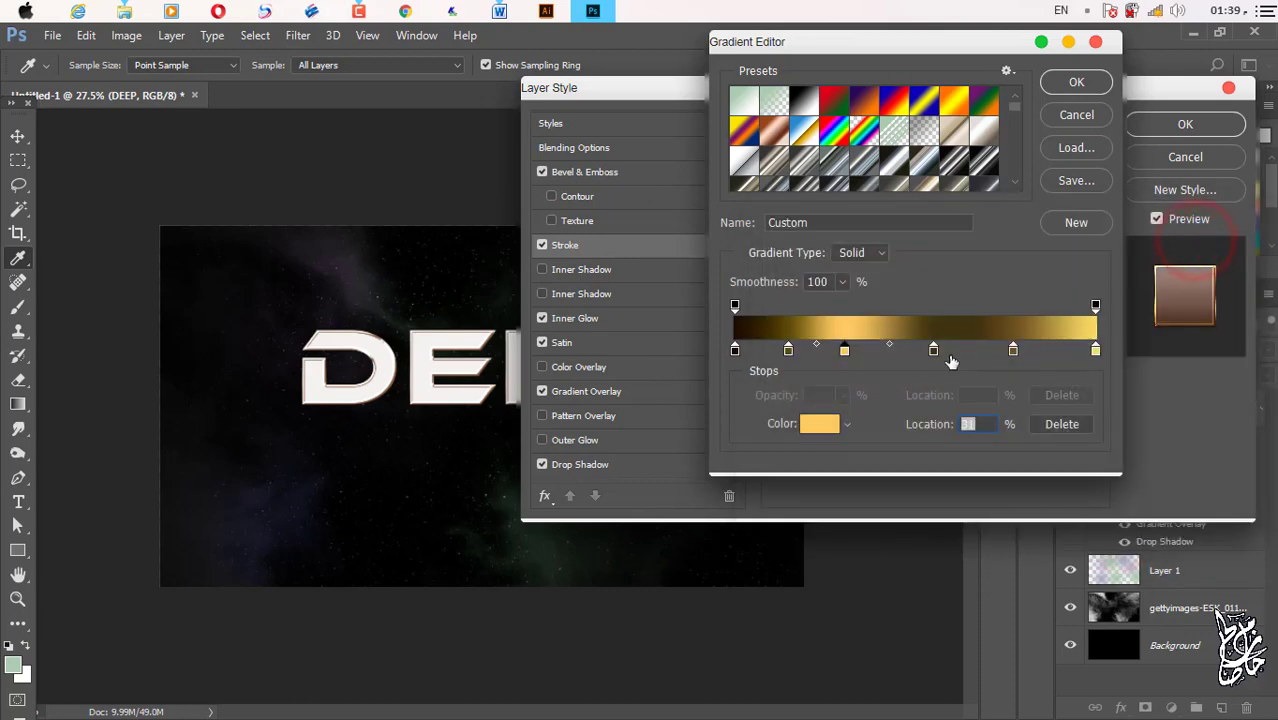
Set the 55% stop to 3d330e, the 77% stop to 6c521f, the last to ffde63, and accept.
left_click(933, 350)
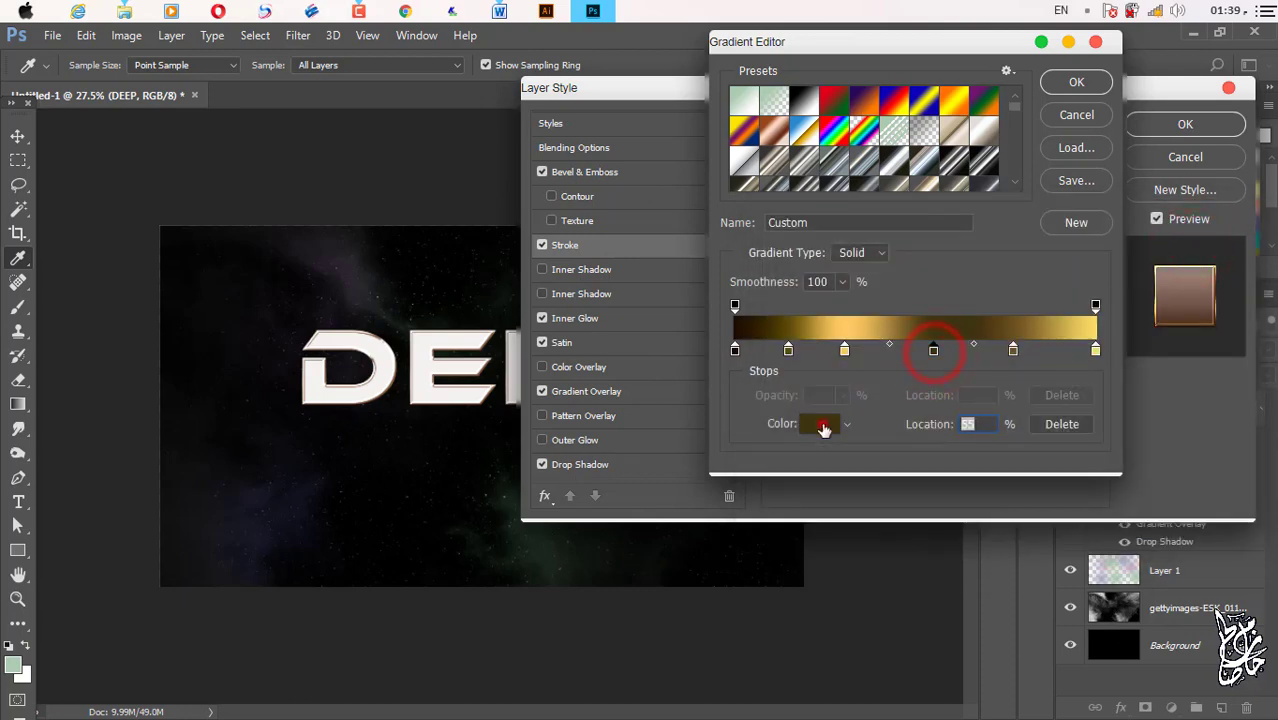
left_click(823, 426)
left_click(1130, 524)
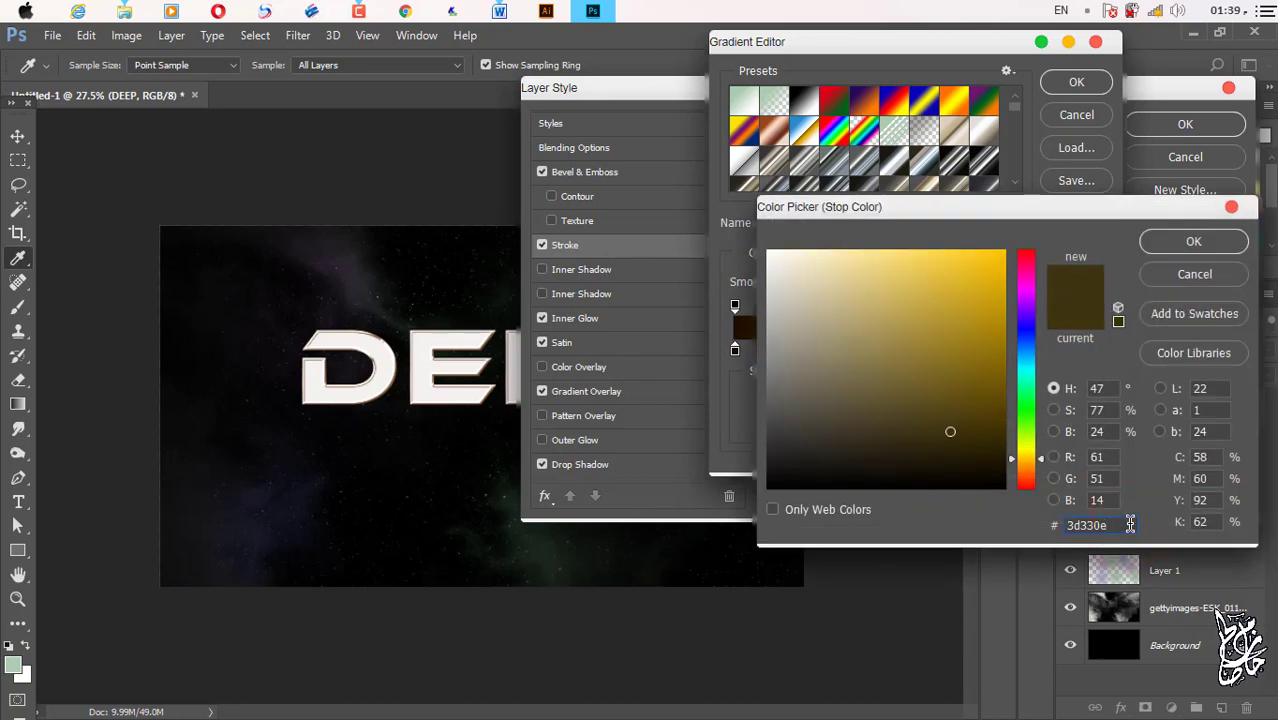
left_click(1192, 248)
left_click(1013, 350)
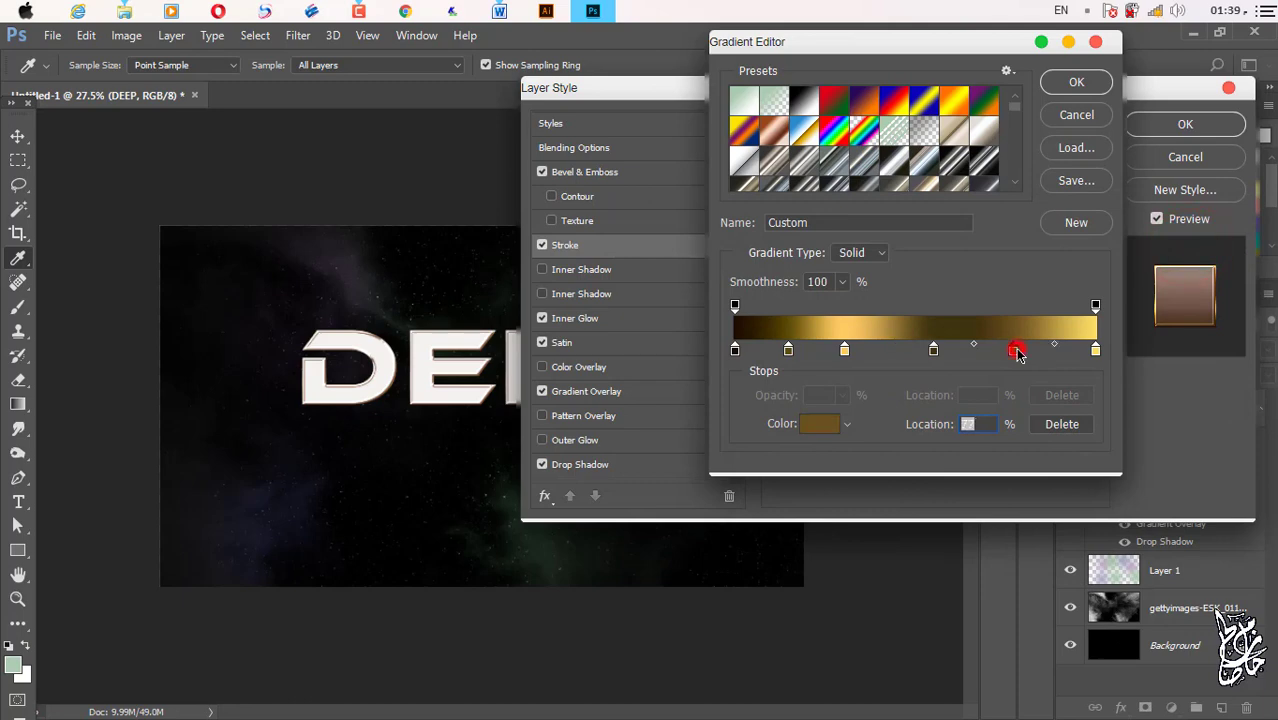
left_click(822, 424)
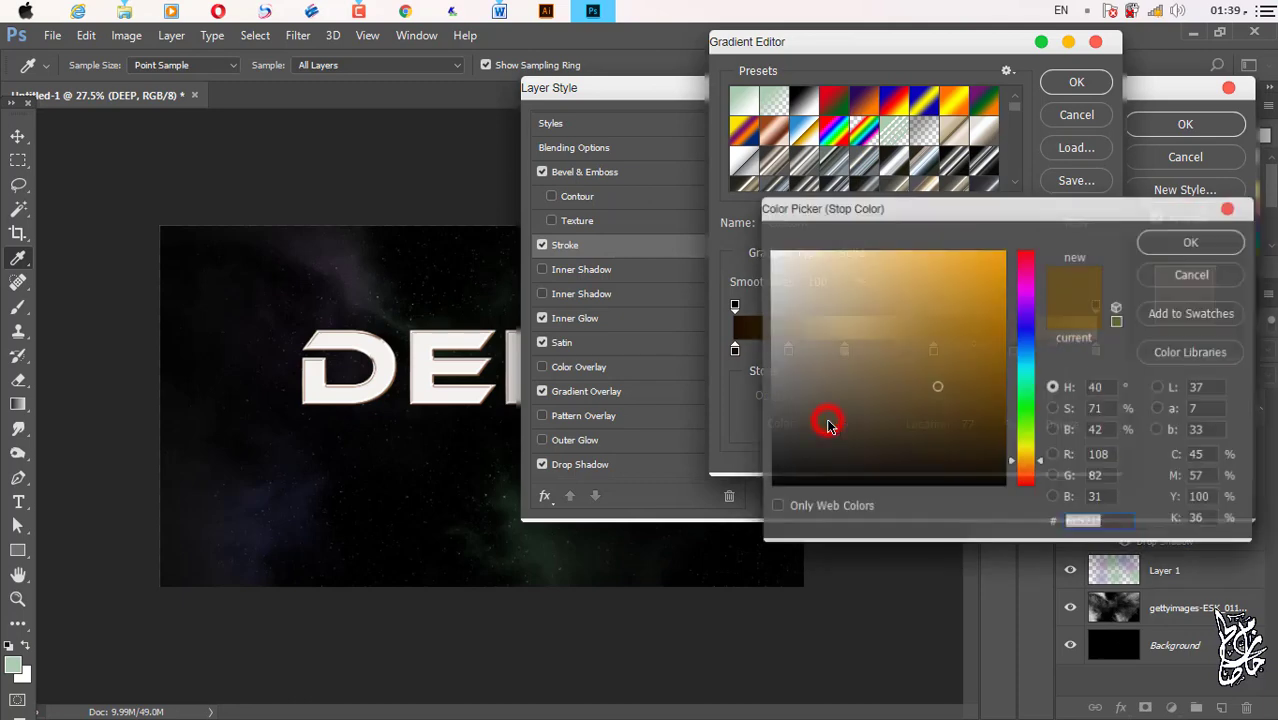
left_click(1117, 528)
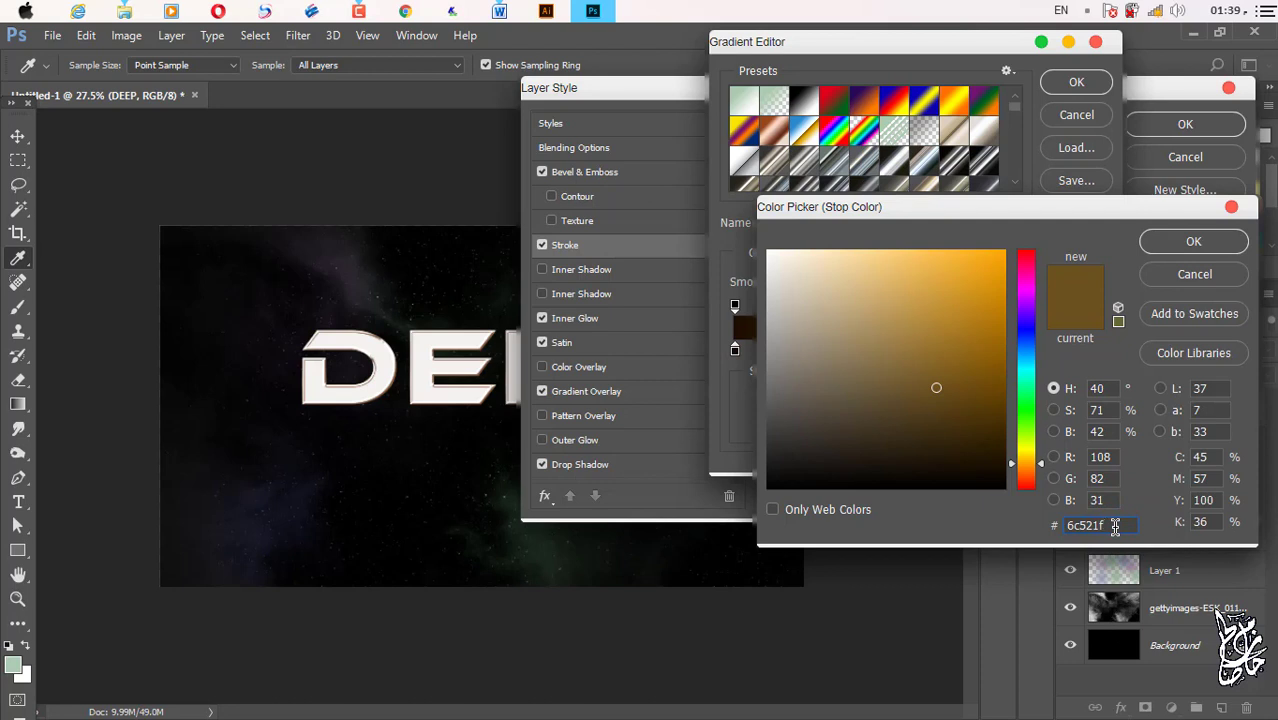
left_click(1193, 241)
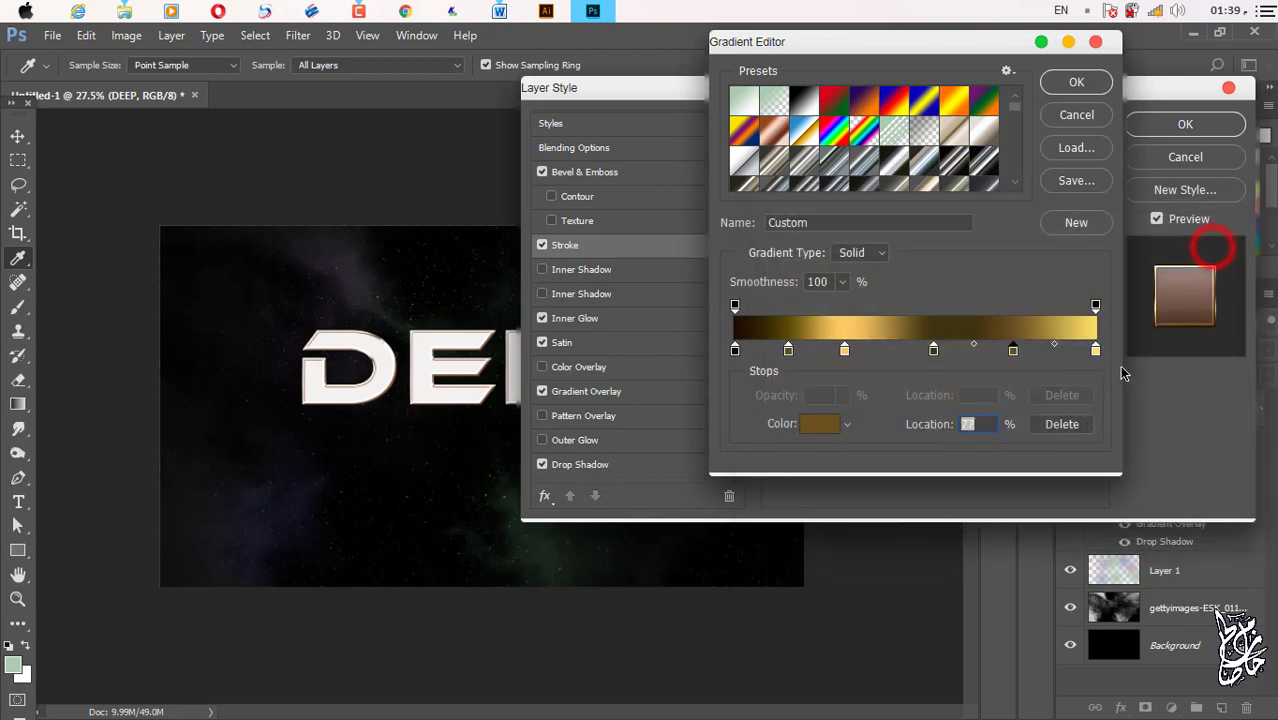
left_click(1097, 351)
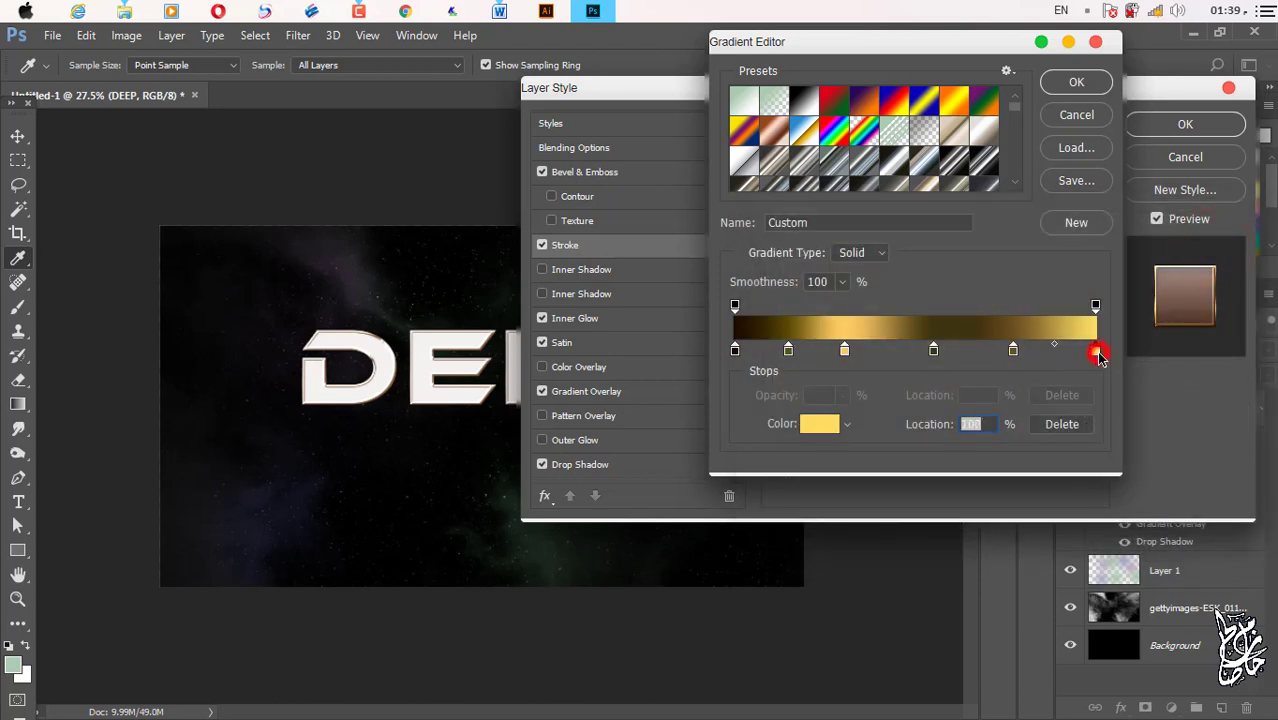
left_click(830, 423)
left_click(1113, 525)
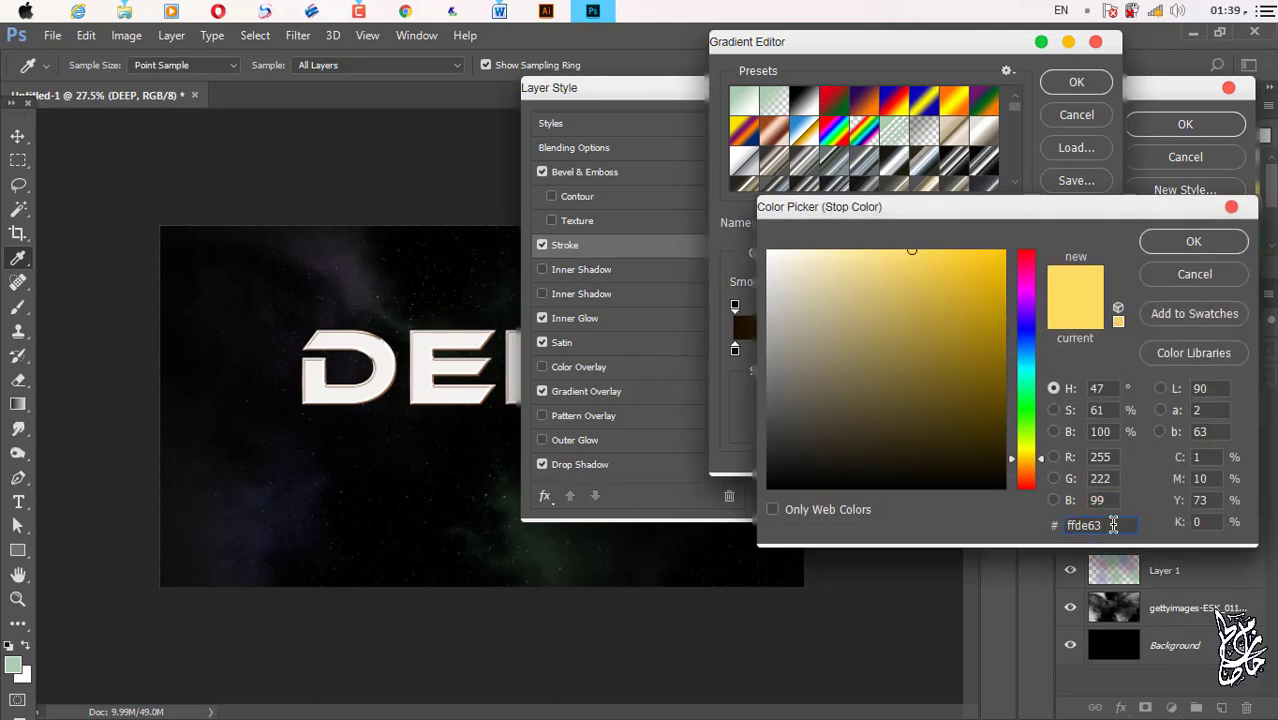
left_click(1193, 241)
left_click(1077, 81)
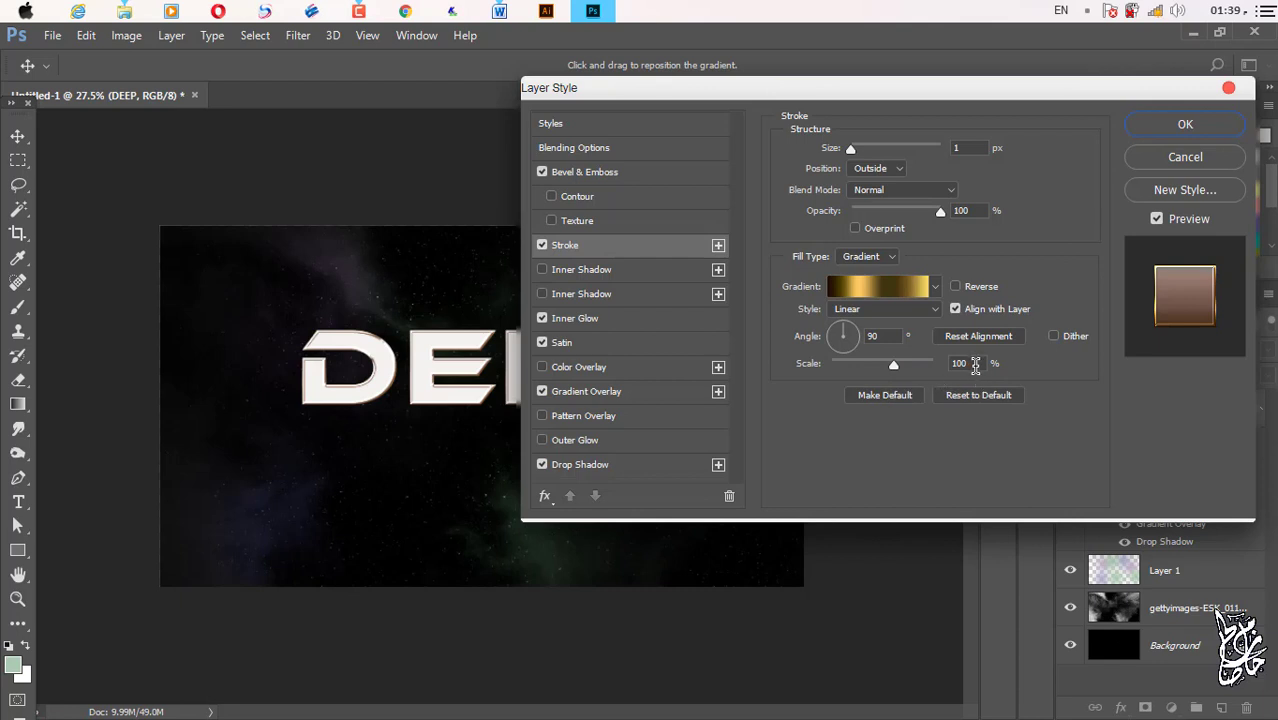
Add a Pattern Overlay of the rocky stone pattern at 50% scale and apply the layer style.
left_click(585, 422)
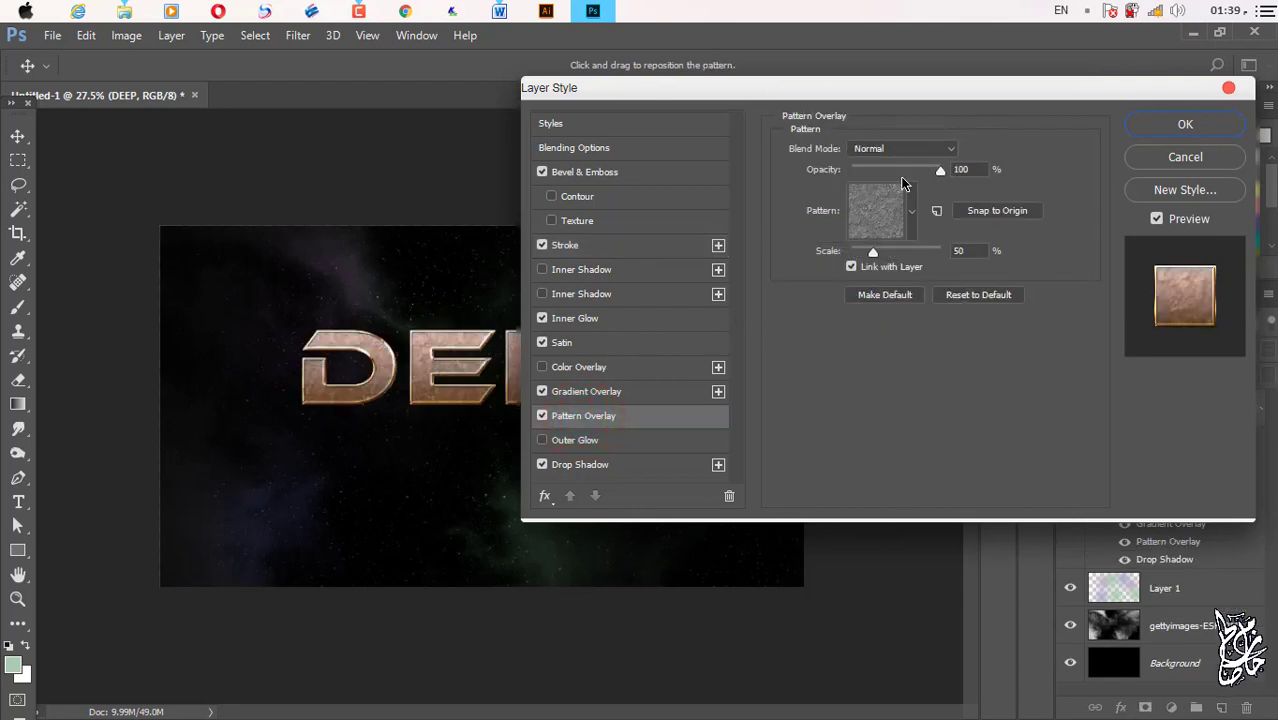
left_click(911, 214)
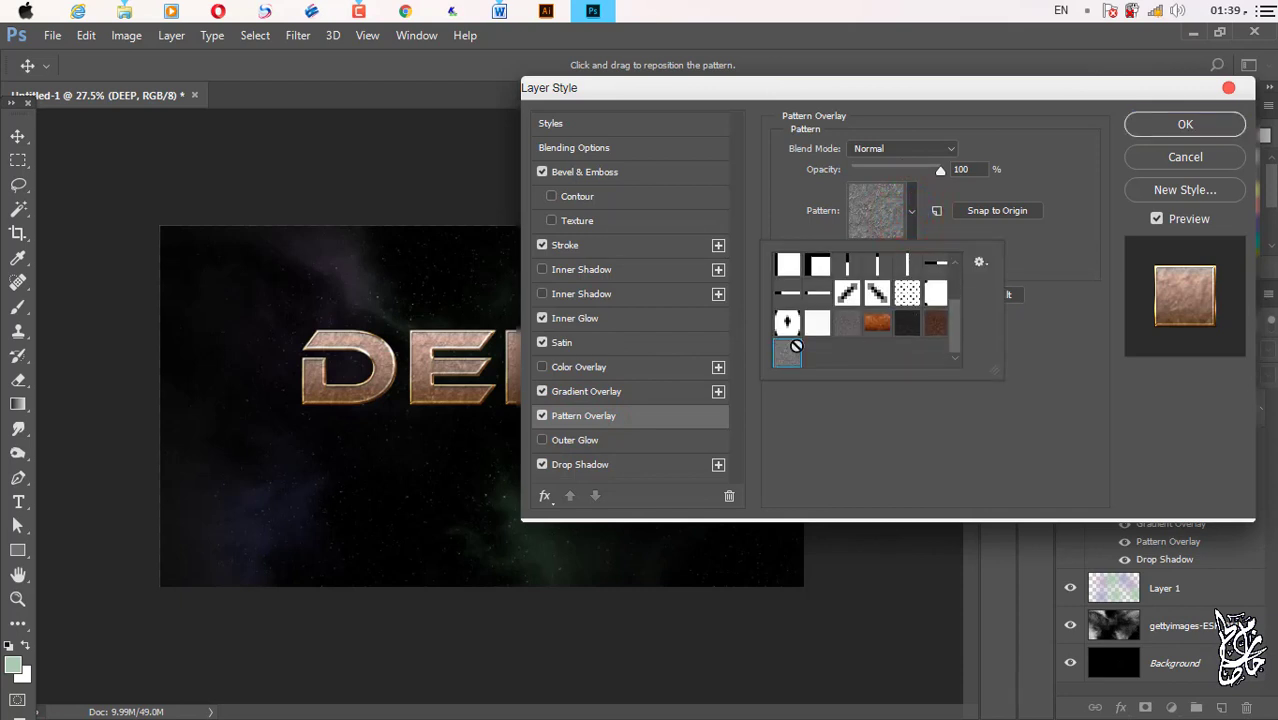
left_click(781, 355)
left_click(1036, 164)
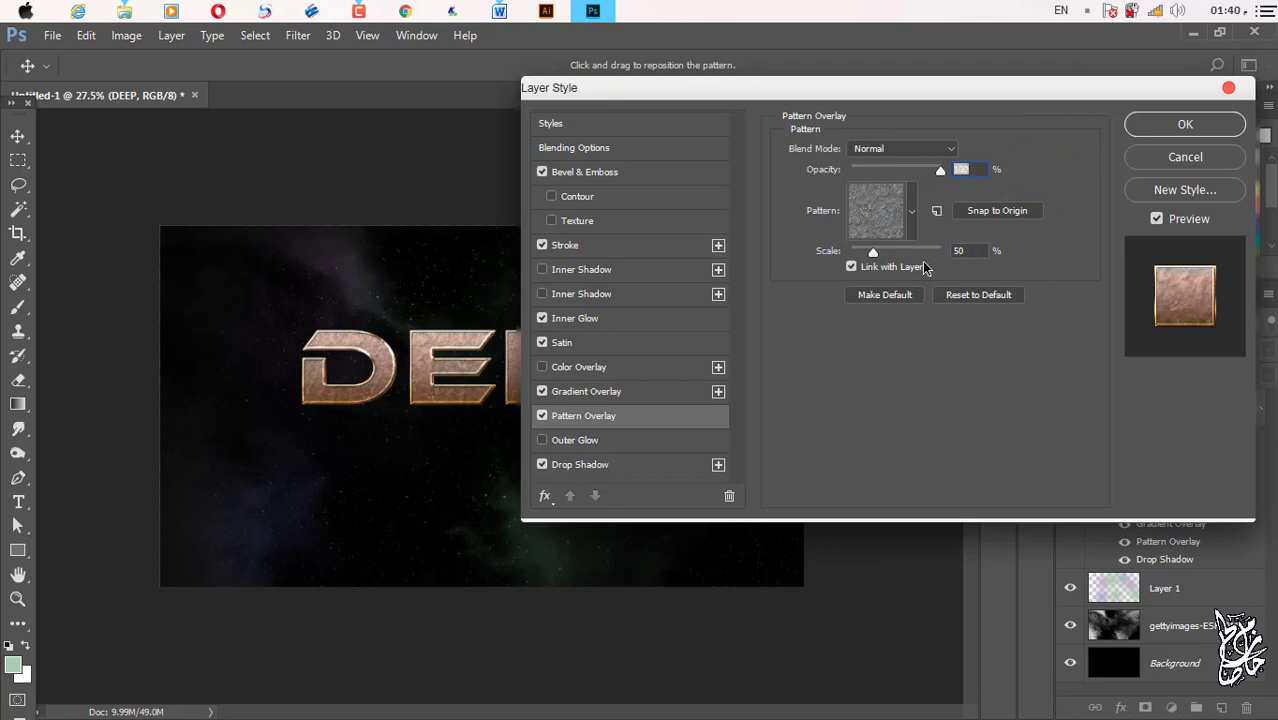
left_click(1155, 122)
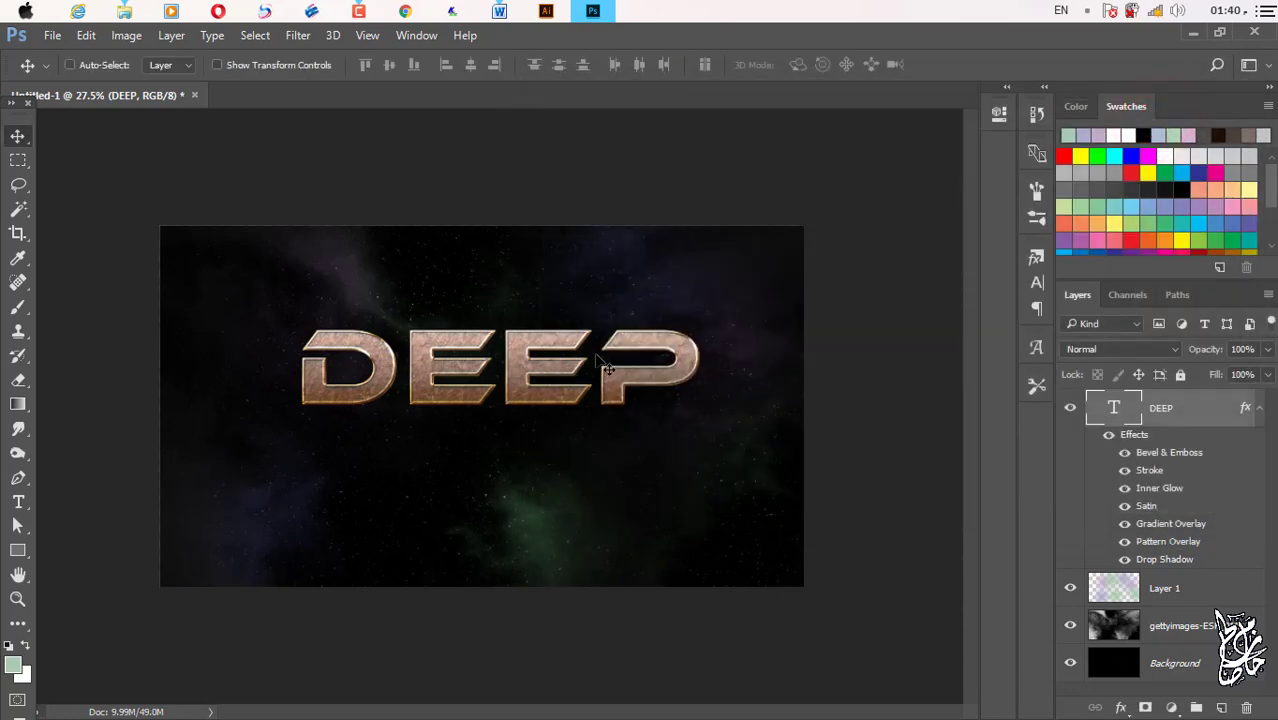
Zoom in and out to inspect the lettering, then collapse DEEP's effects list in the Layers panel.
scroll(600, 362, "up", 2)
scroll(600, 362, "up", 3)
scroll(600, 362, "up", 1)
scroll(600, 362, "up", 2)
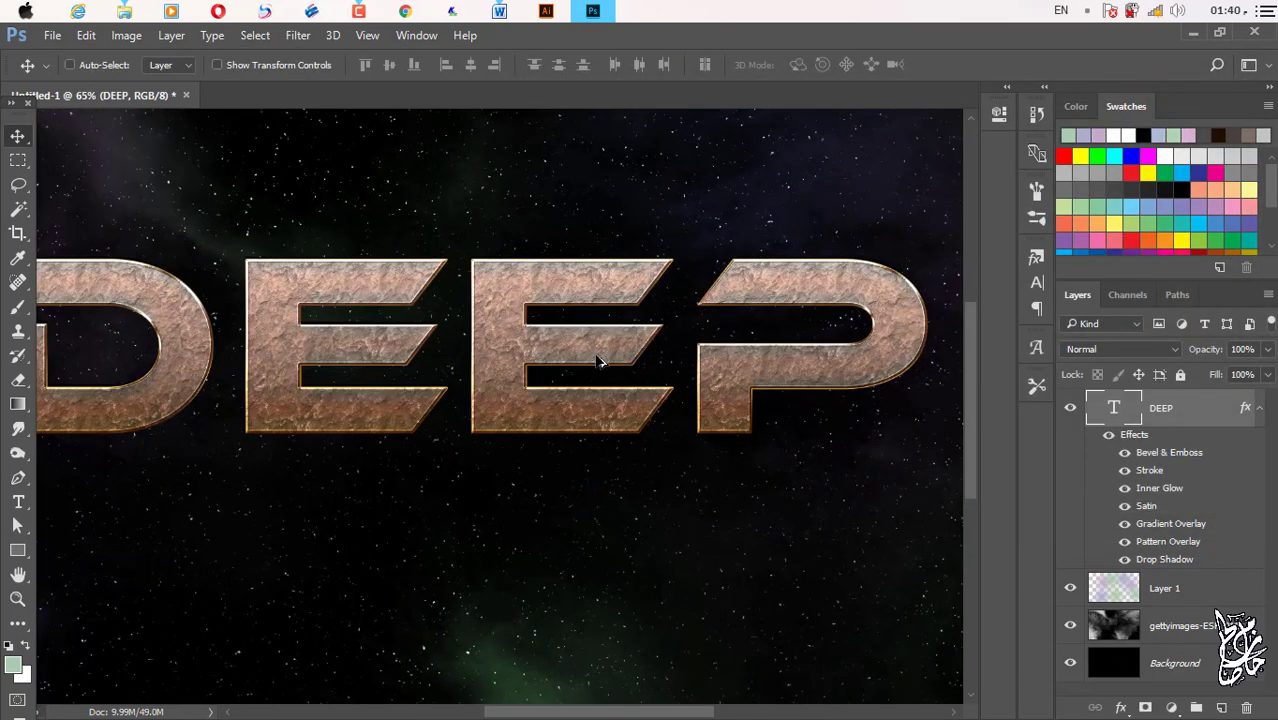
scroll(600, 362, "up", 1)
scroll(600, 362, "down", 1)
scroll(600, 362, "down", 2)
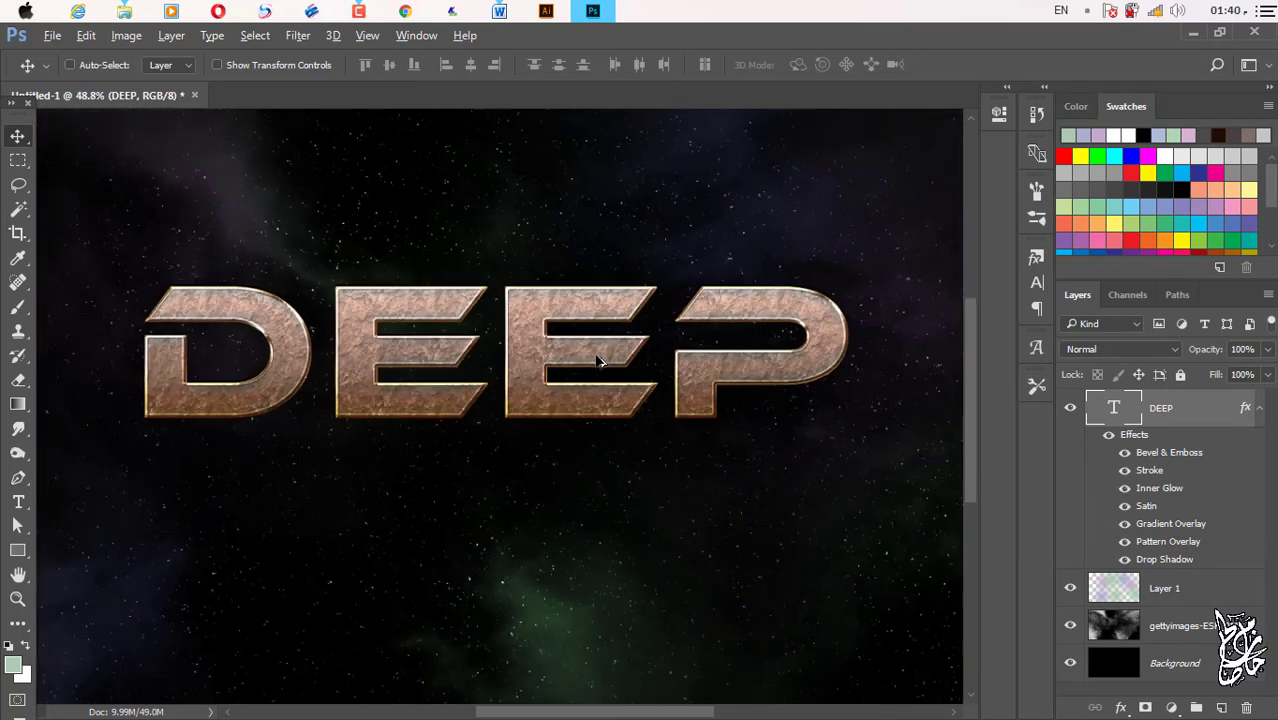
scroll(600, 362, "down", 1)
left_click(1259, 408)
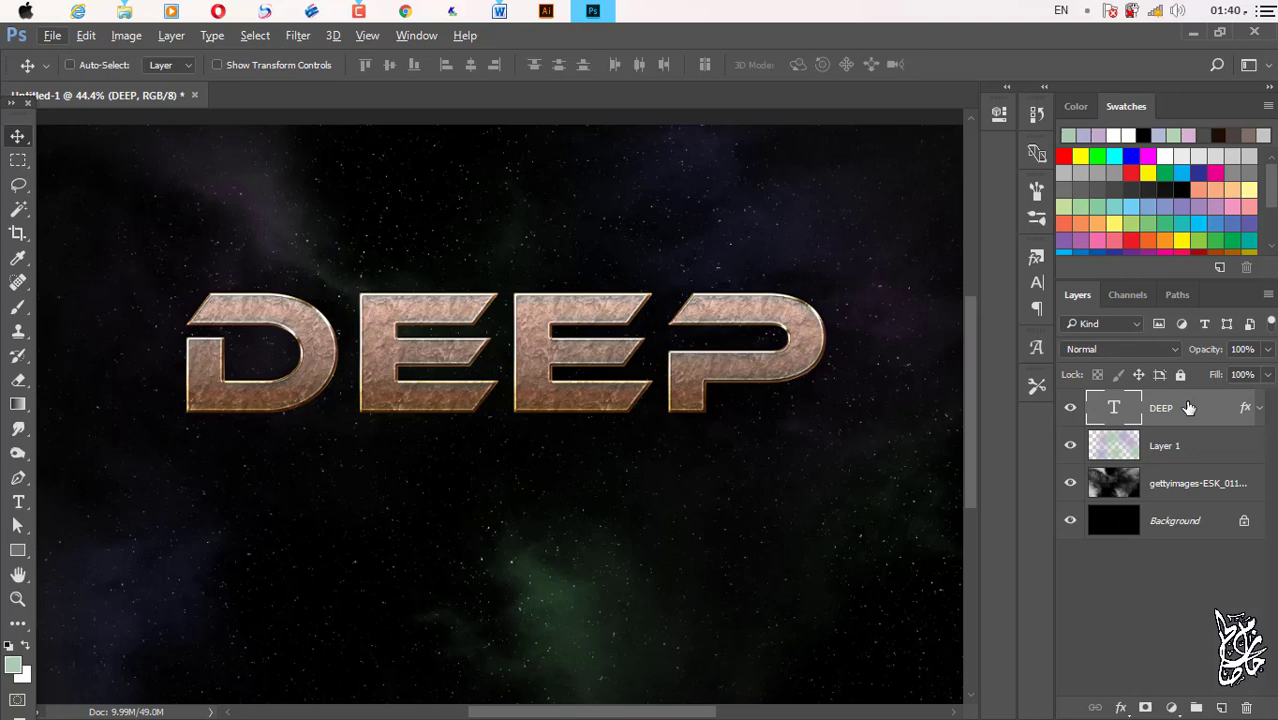
Duplicate DEEP, move the copy below it, retype it as SPACE, and add a new empty layer.
key("ctrl+j")
key("ctrl+minus")
key("ctrl+minus")
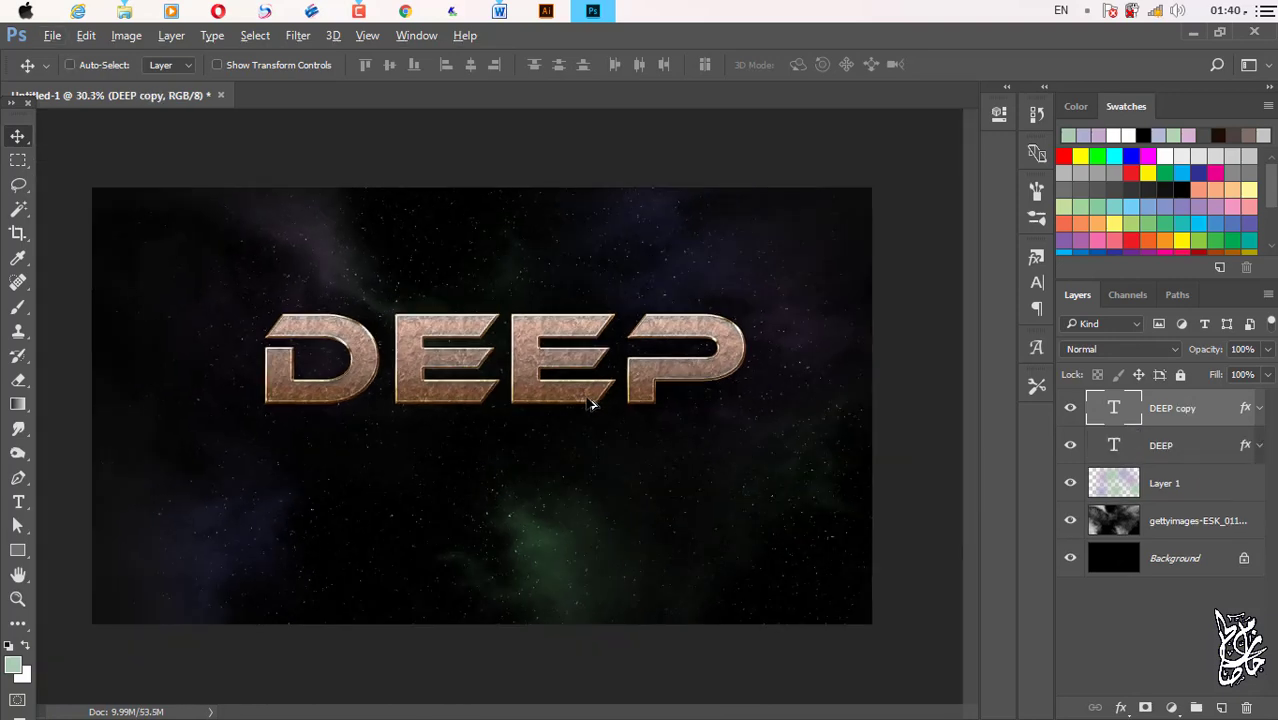
left_click_drag(541, 383, 533, 469)
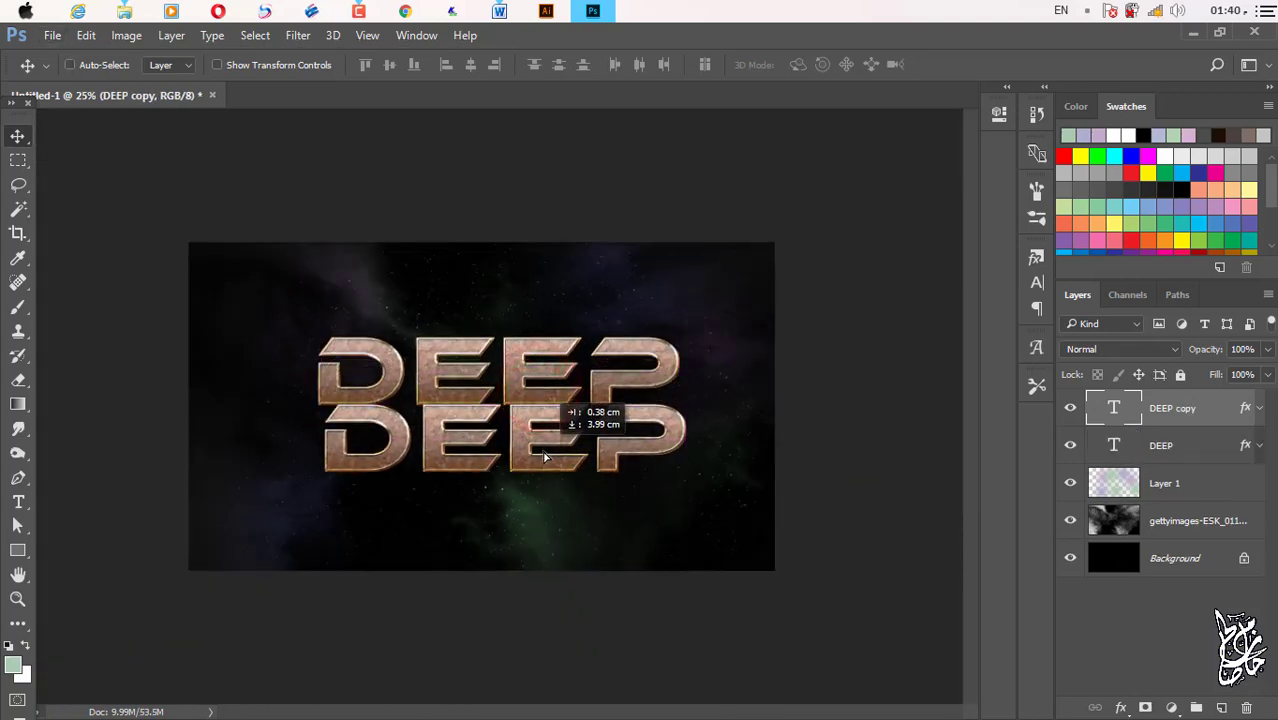
double_click(1118, 407)
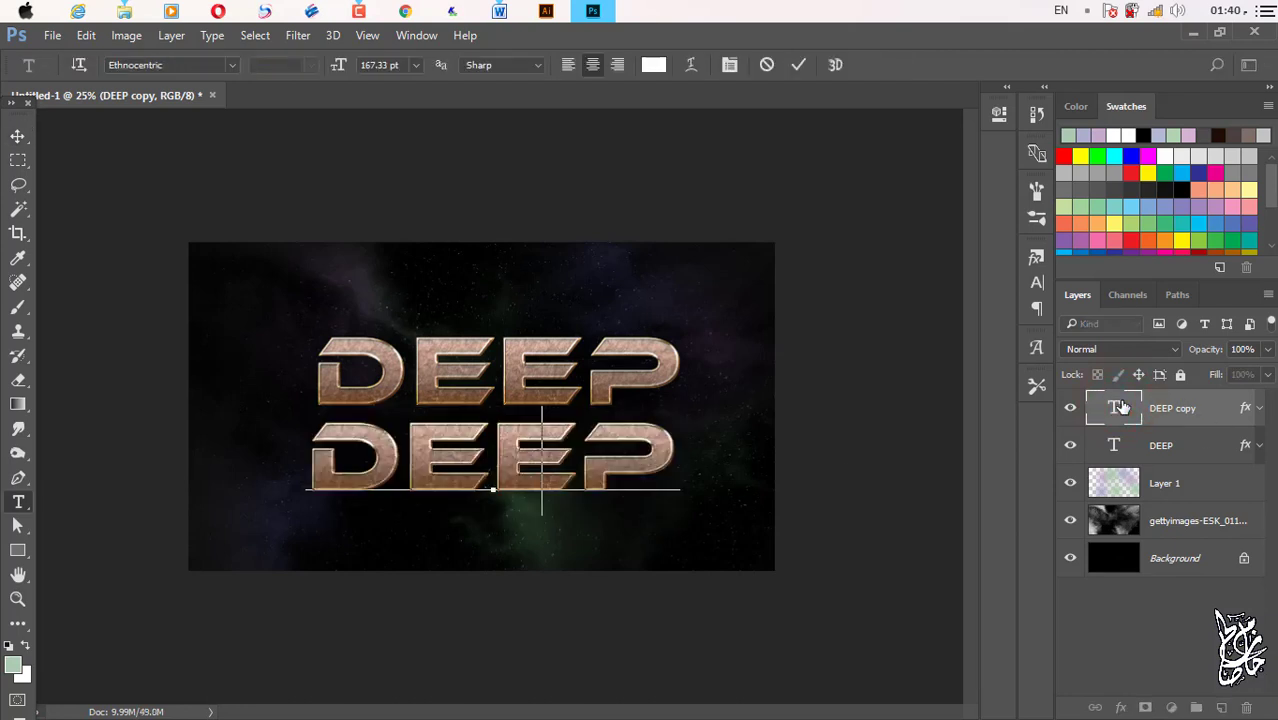
type("SPACE")
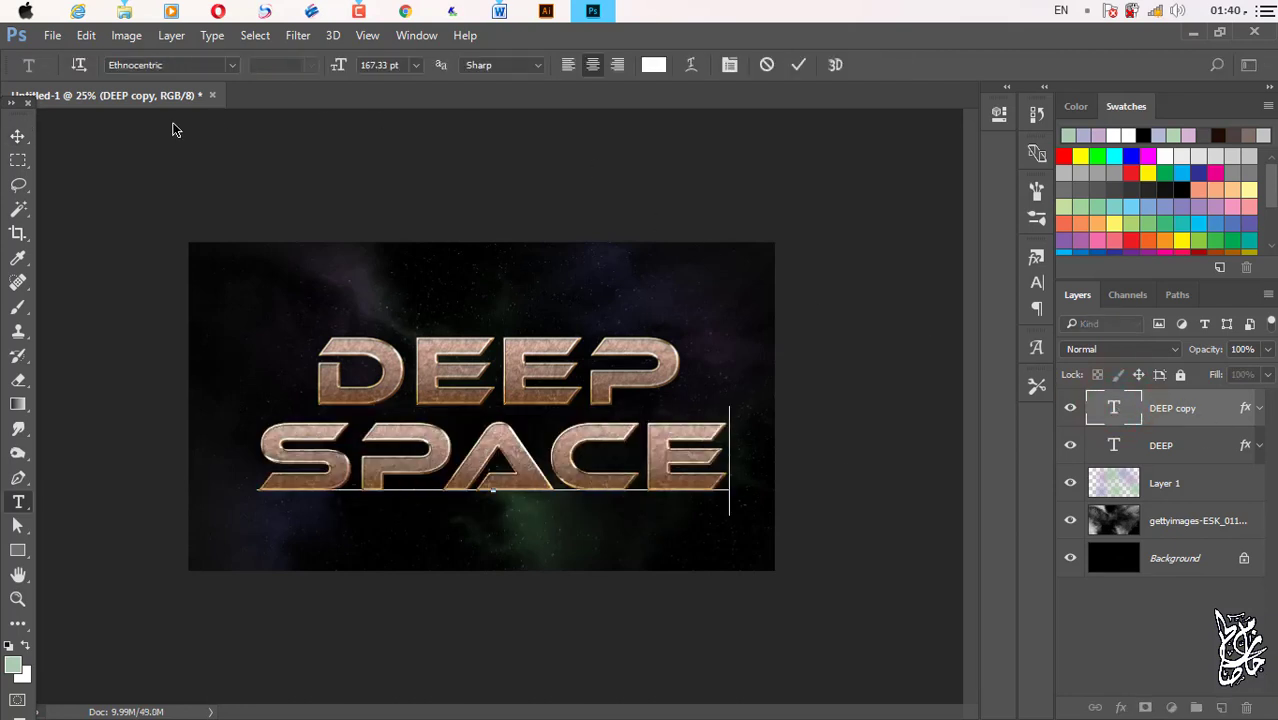
left_click(18, 137)
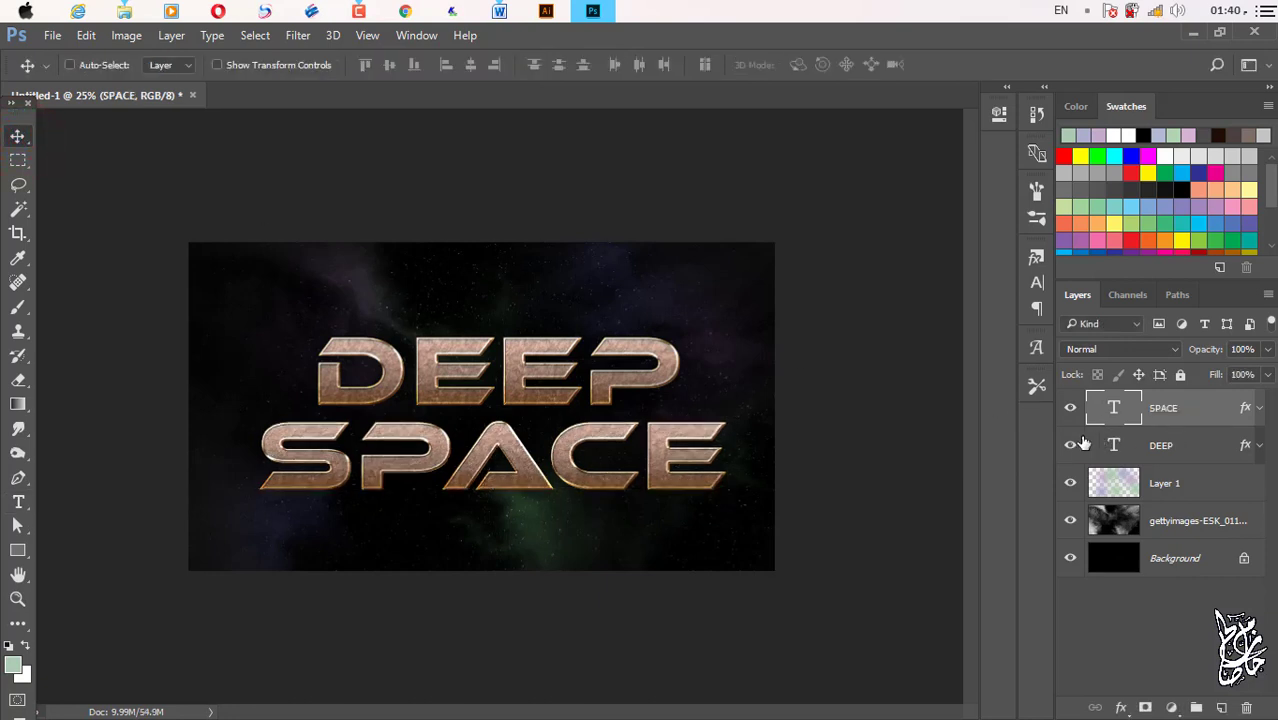
left_click(1222, 708)
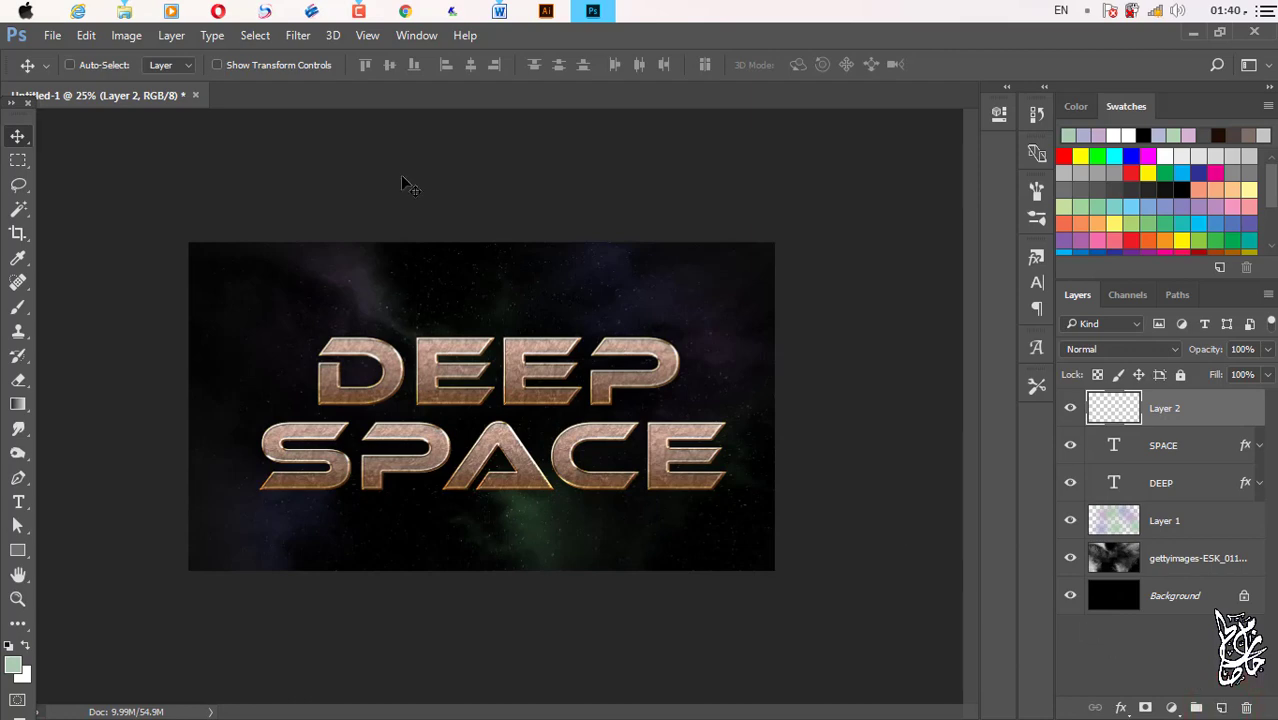
Fill Layer 2 with solid Black via Edit > Fill, then bring up the Filter menu.
left_click(87, 37)
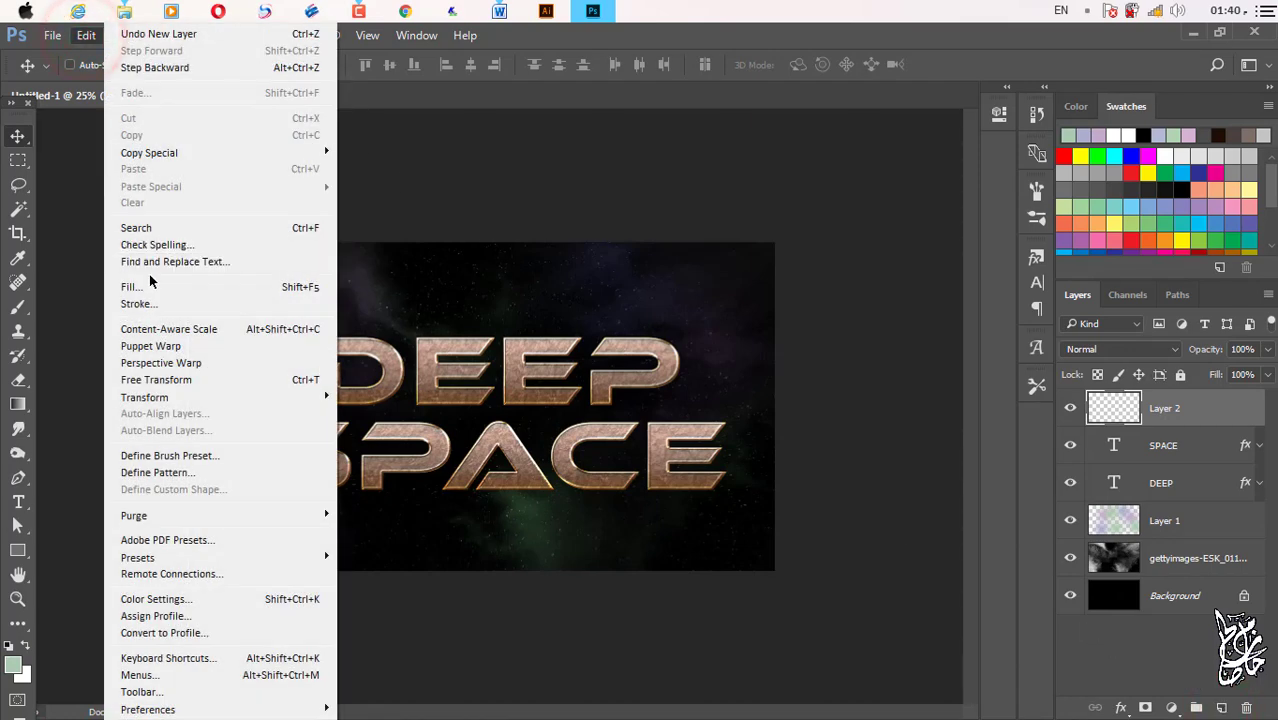
left_click(150, 286)
left_click(636, 189)
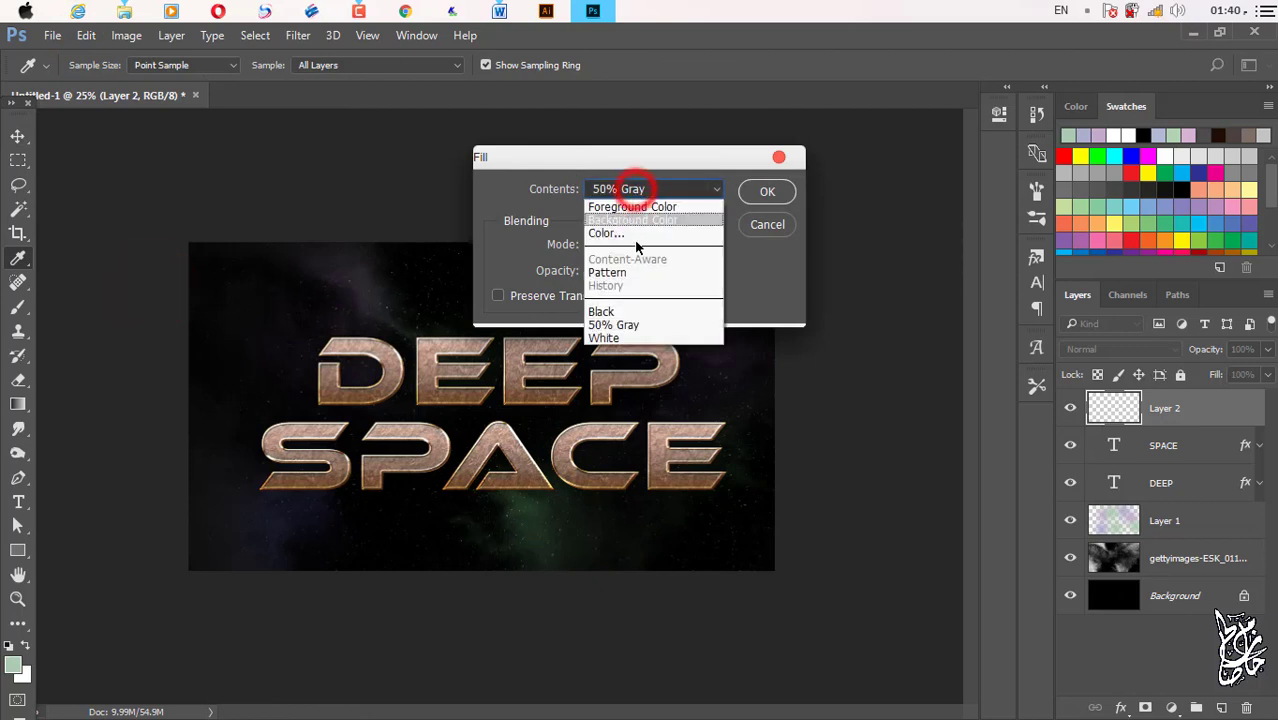
left_click(620, 312)
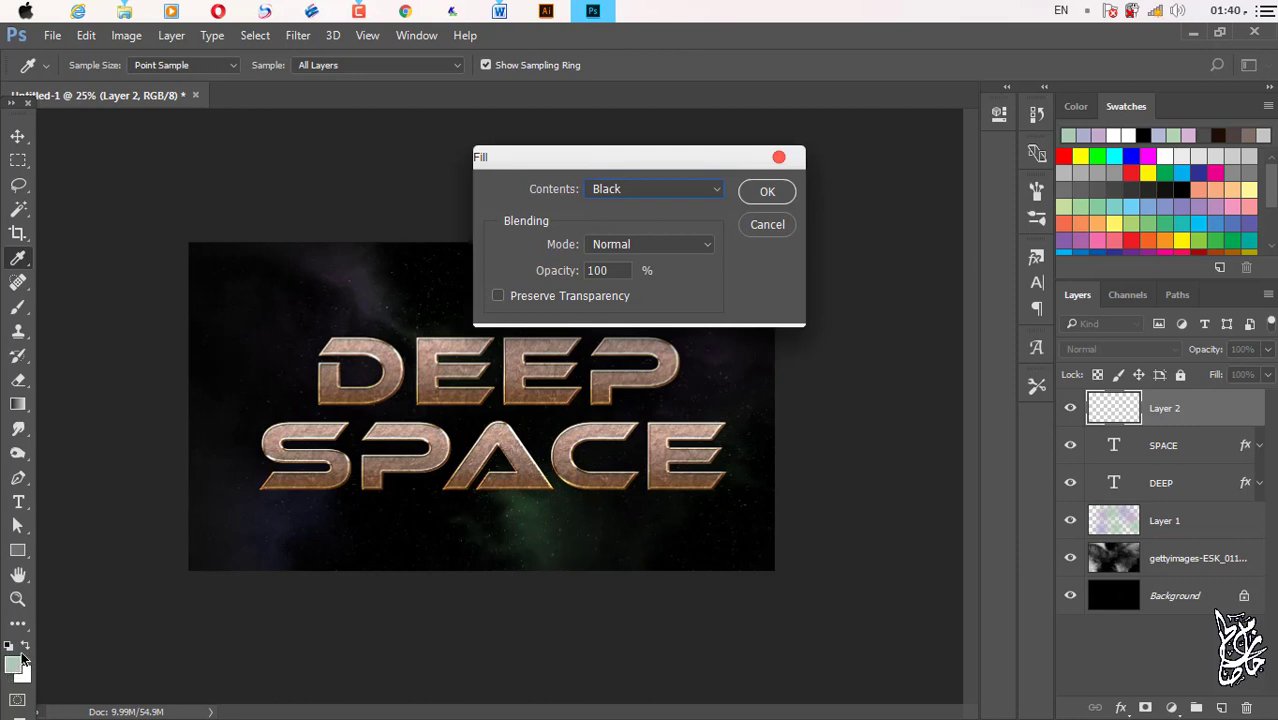
left_click(766, 191)
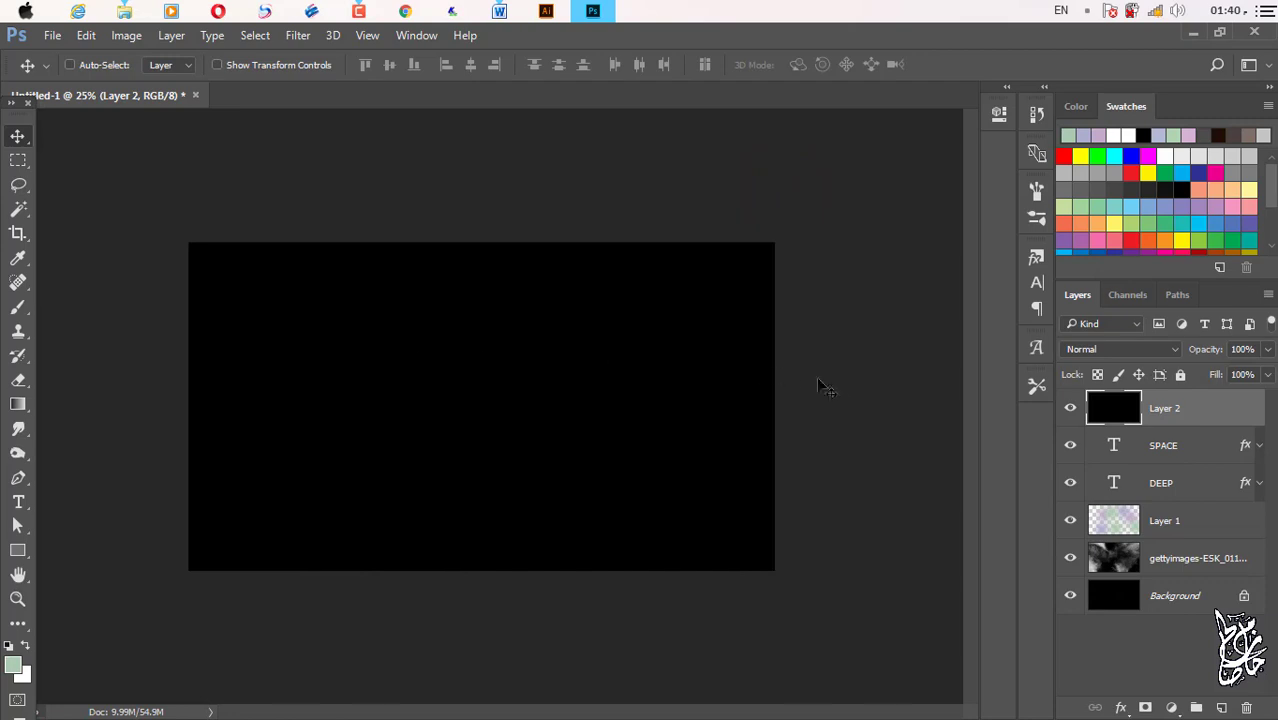
left_click(298, 37)
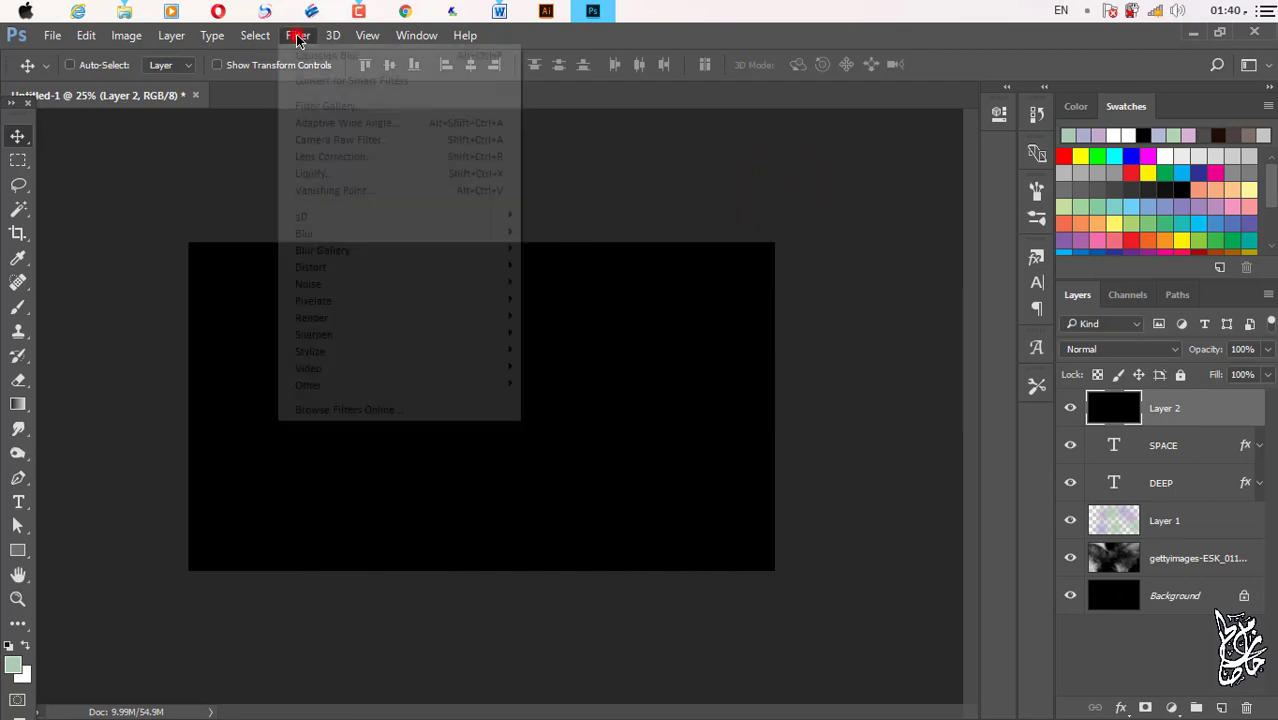
mouse_move(311, 318)
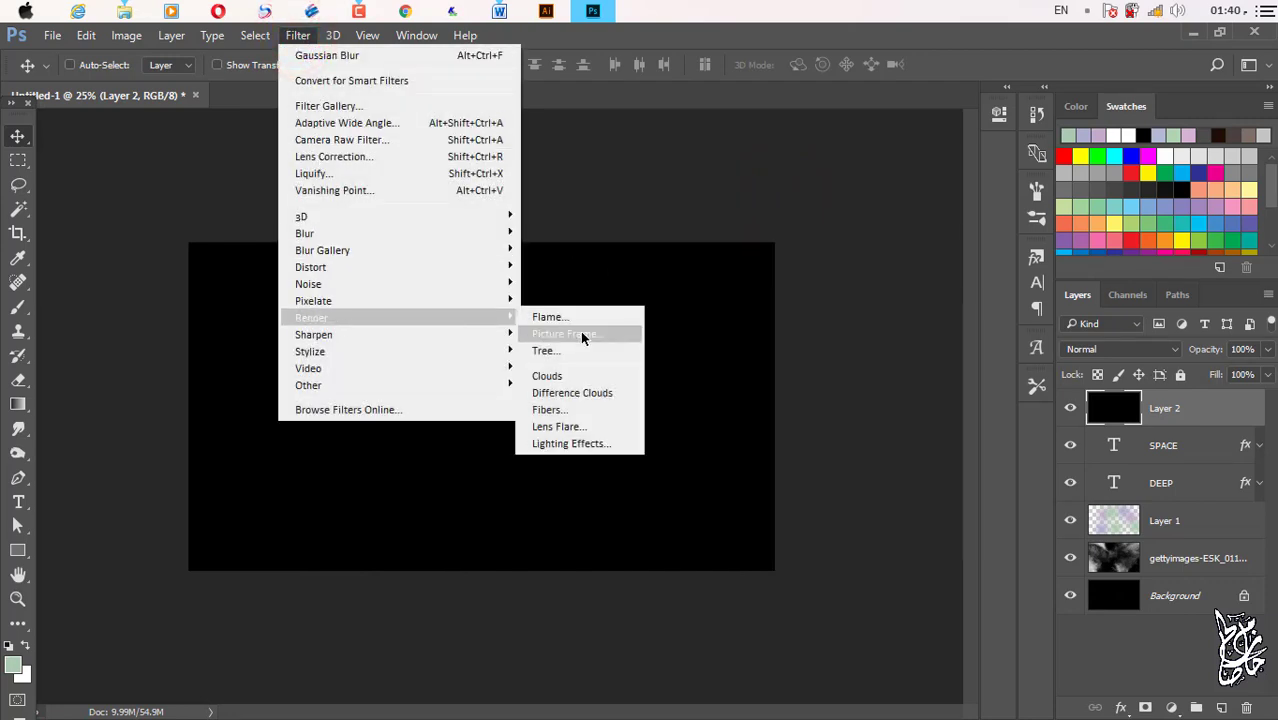
Render a 105mm Prime lens flare centred in the top-left corner of the black layer.
left_click(577, 430)
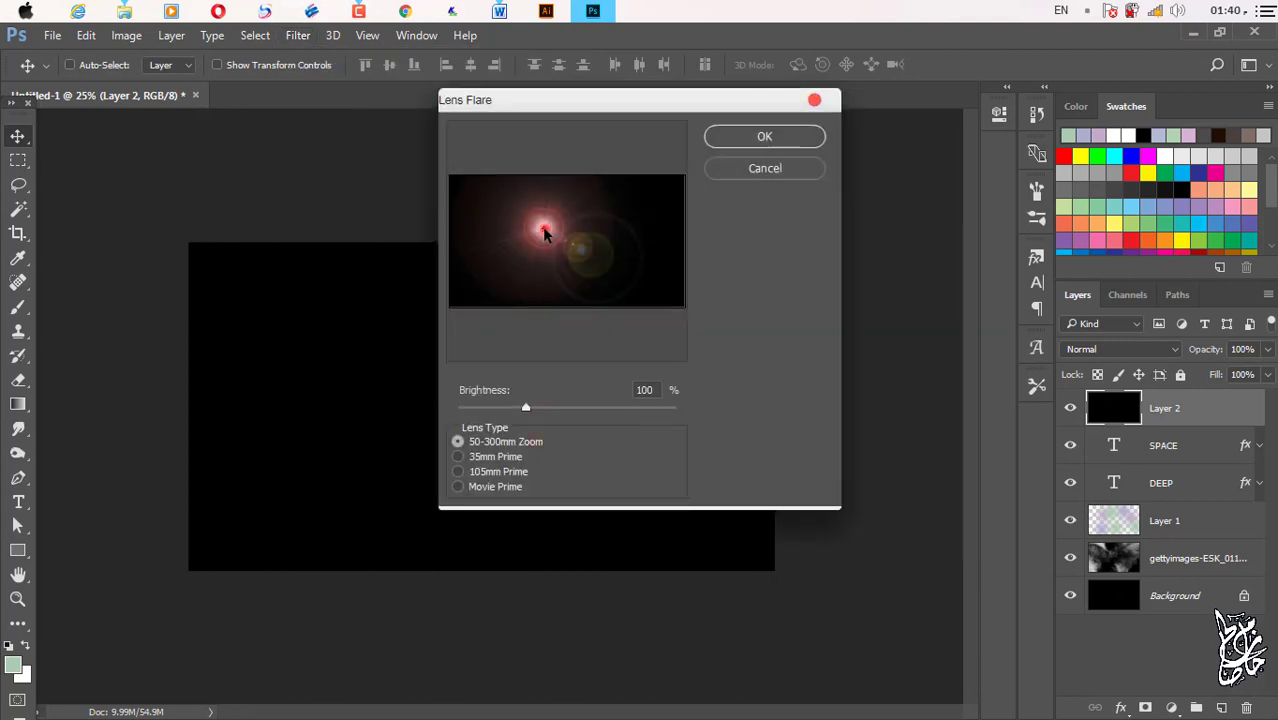
left_click_drag(543, 230, 452, 184)
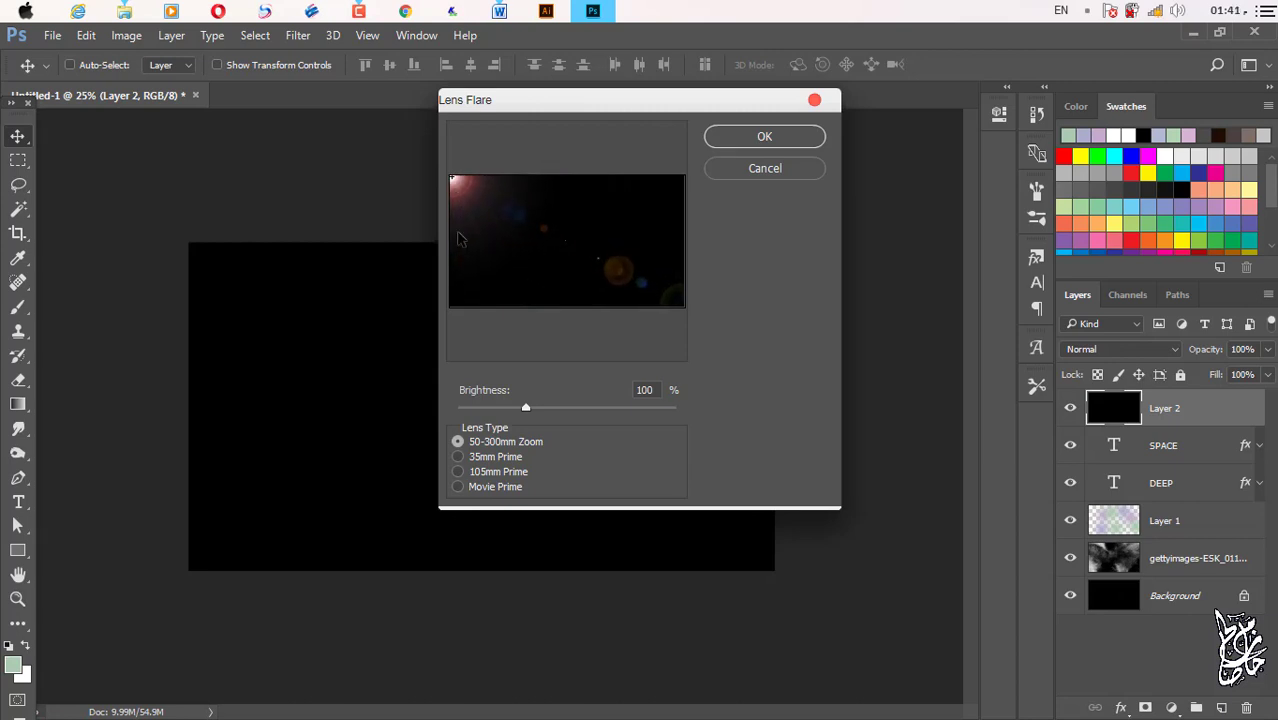
left_click(488, 457)
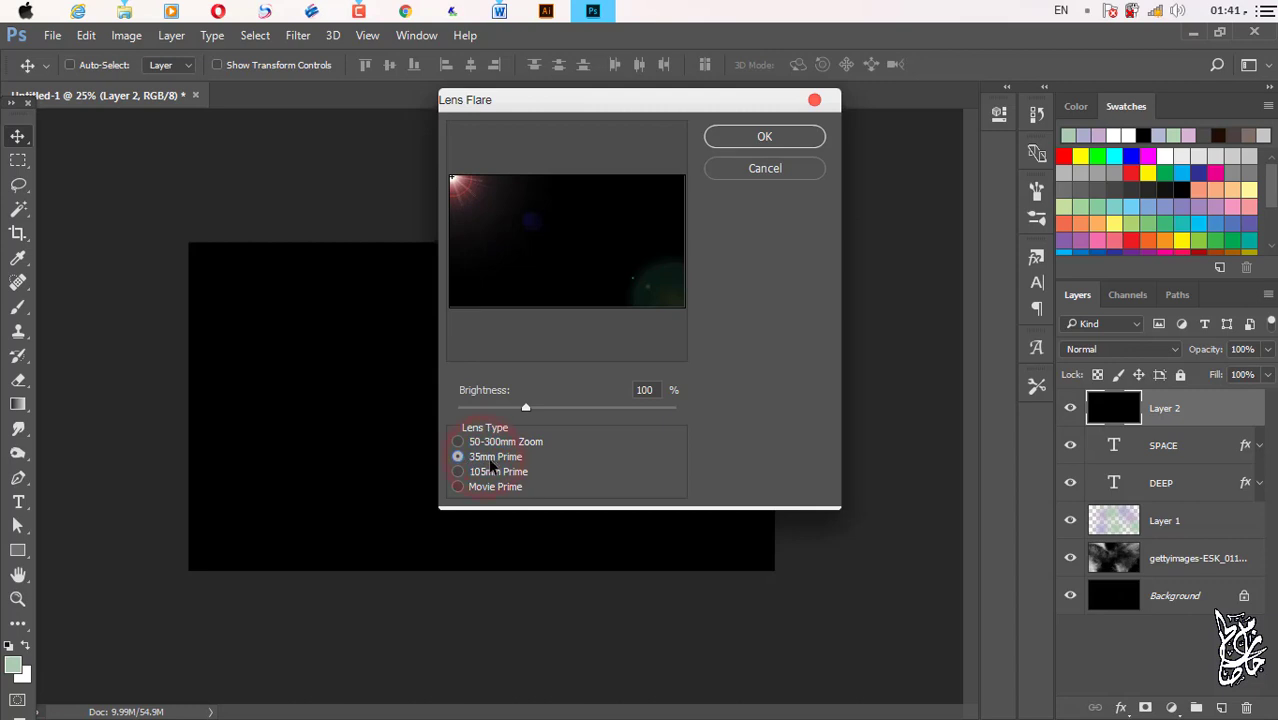
left_click(488, 471)
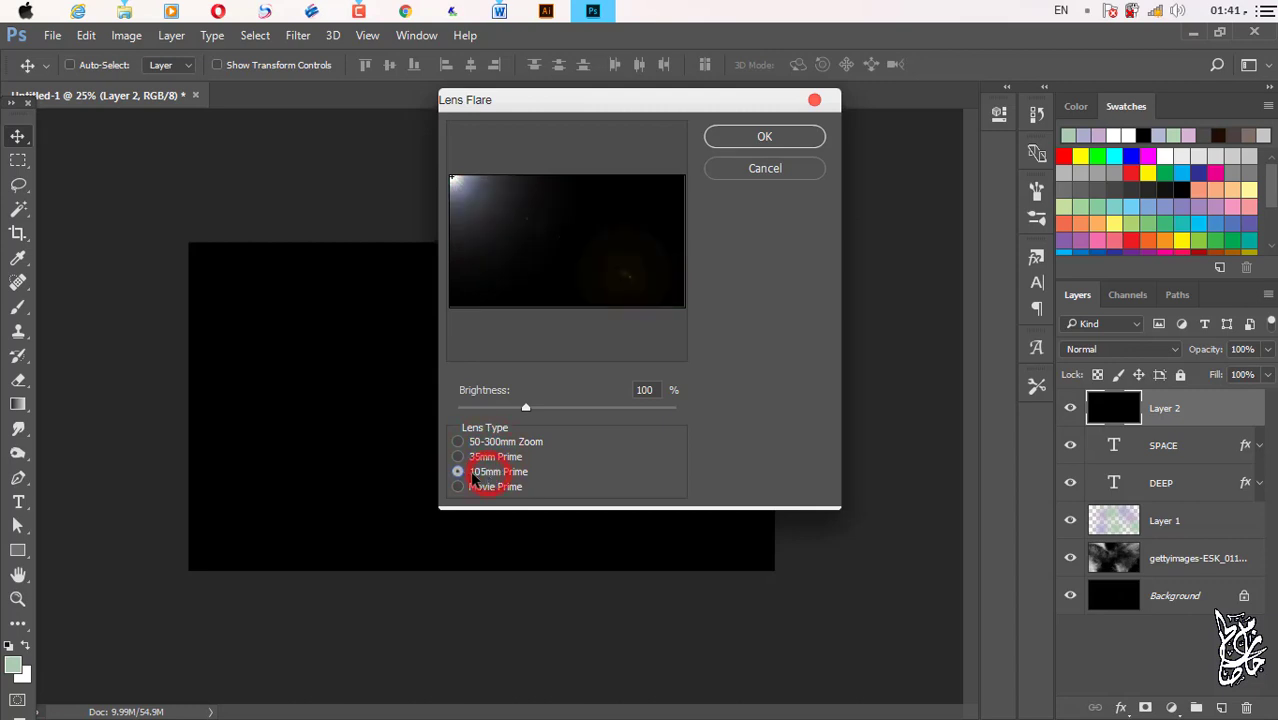
left_click(459, 185)
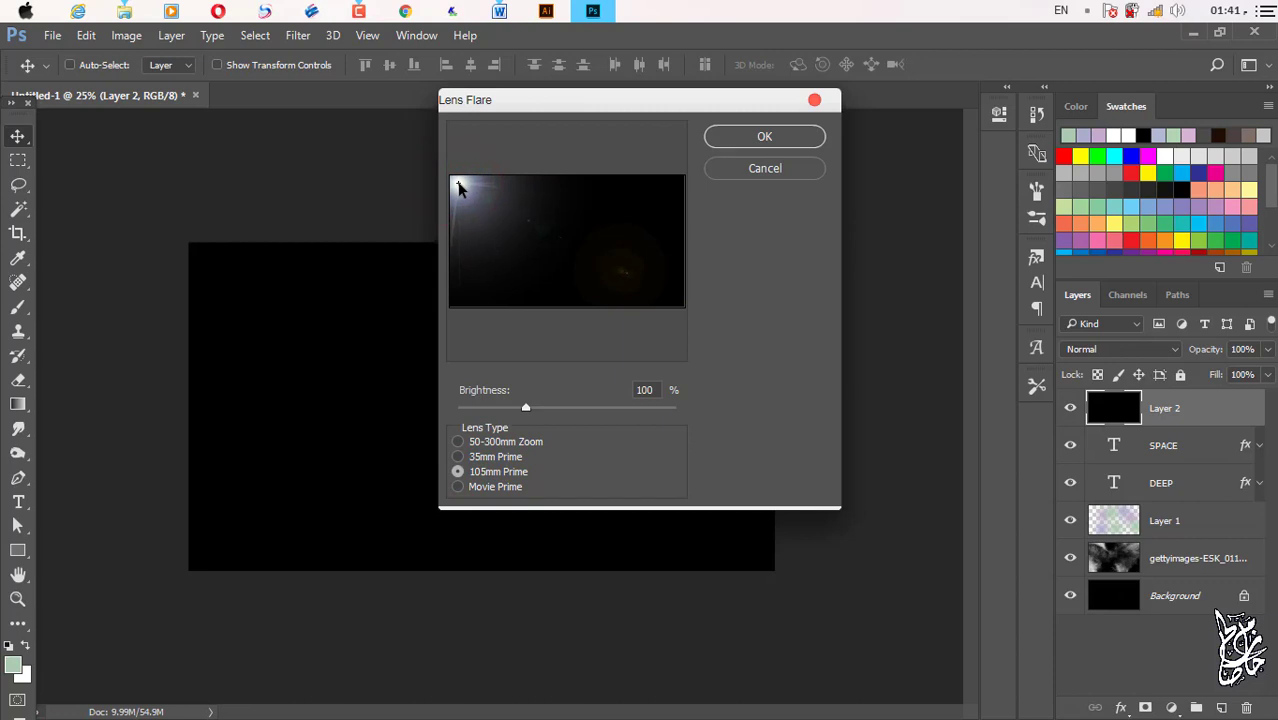
left_click(764, 136)
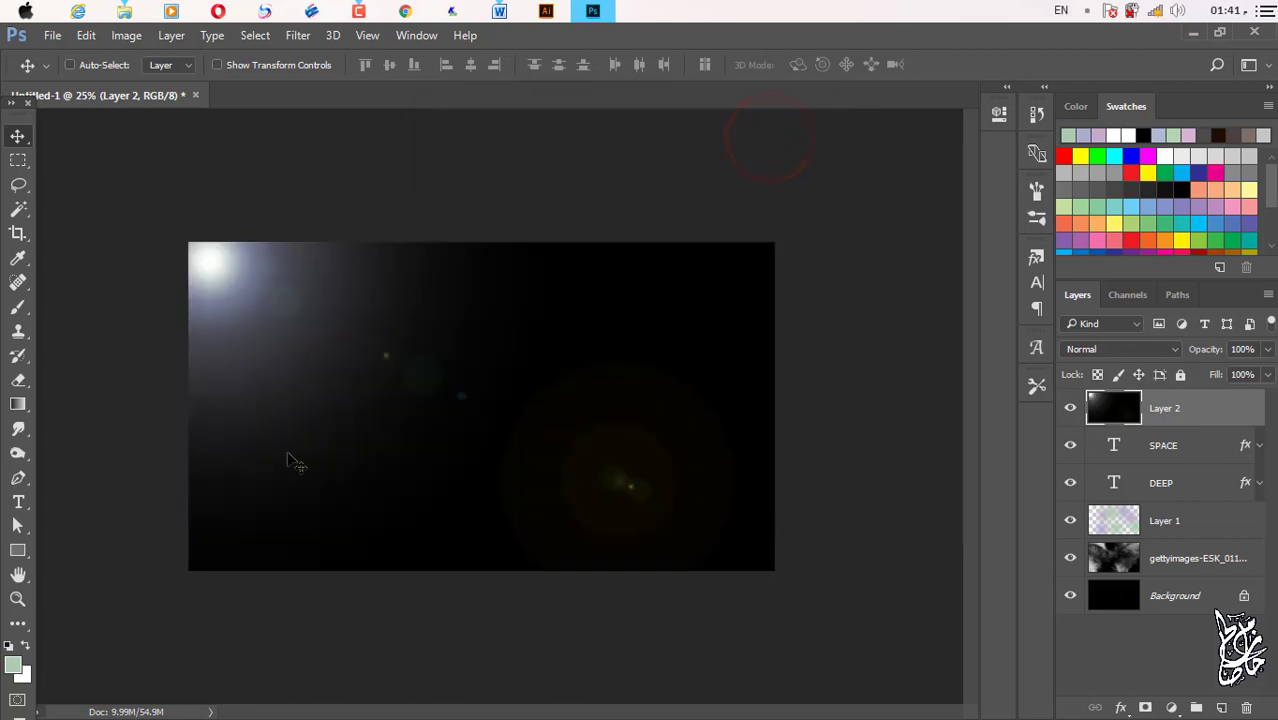
Change Layer 2's blend mode from Normal to Screen.
left_click(1110, 350)
left_click(1093, 483)
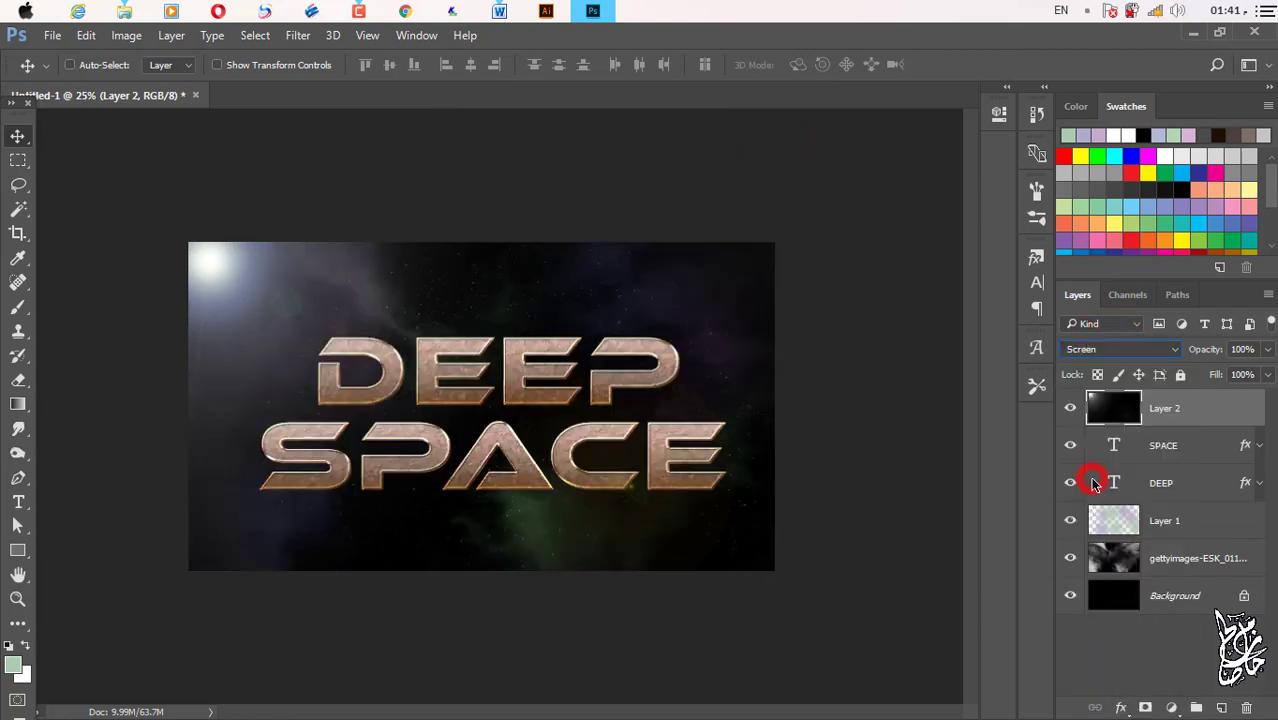